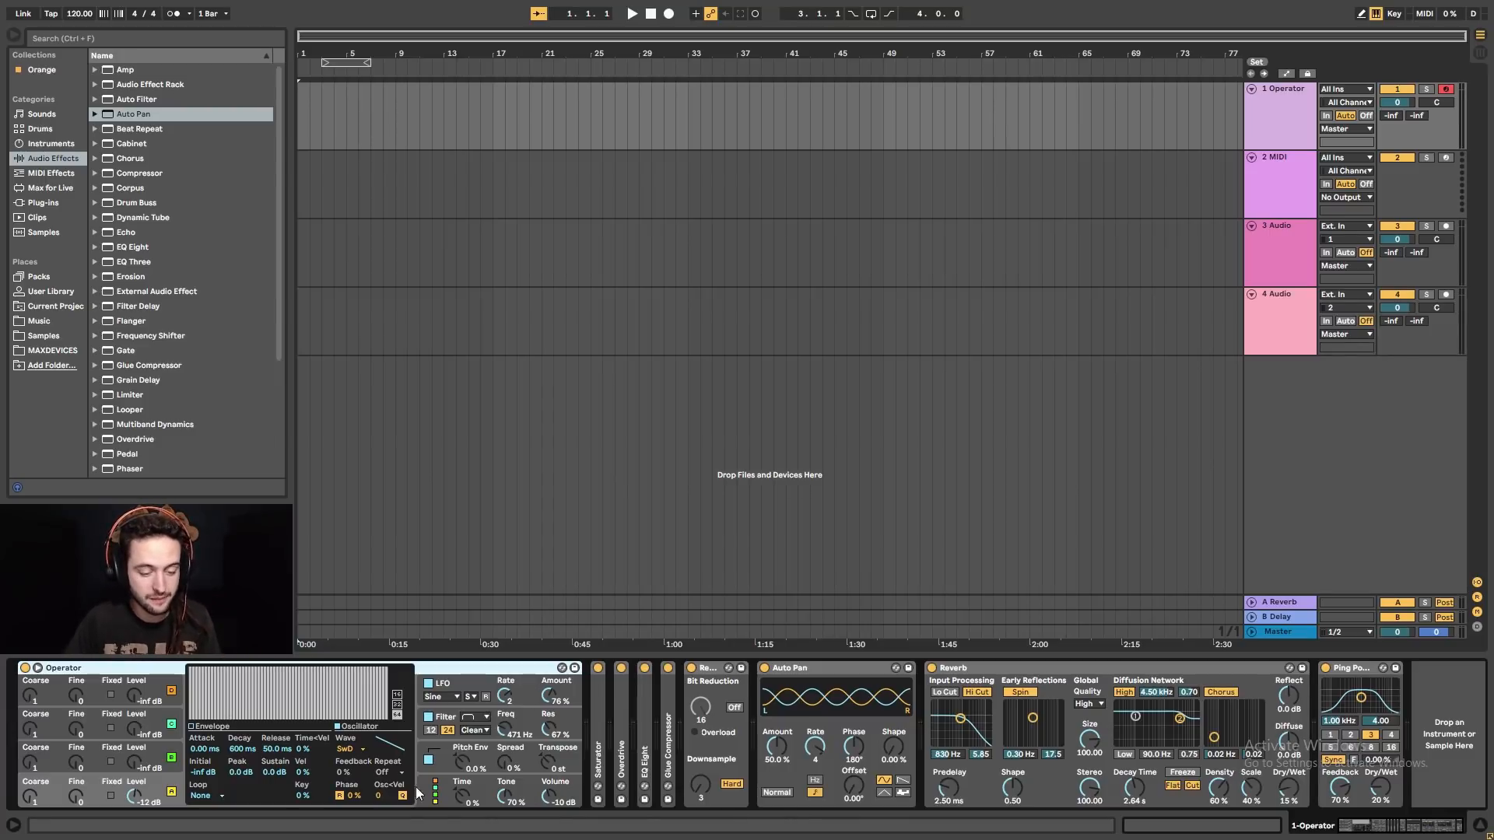
# - Delete the existing Operator track and both audio tracks, leaving only the empty MIDI track
pyautogui.moveTo(505, 728)
pyautogui.mouseDown()
pyautogui.moveTo(505, 749)
pyautogui.moveTo(504, 680)
pyautogui.moveTo(503, 731)
pyautogui.mouseUp()
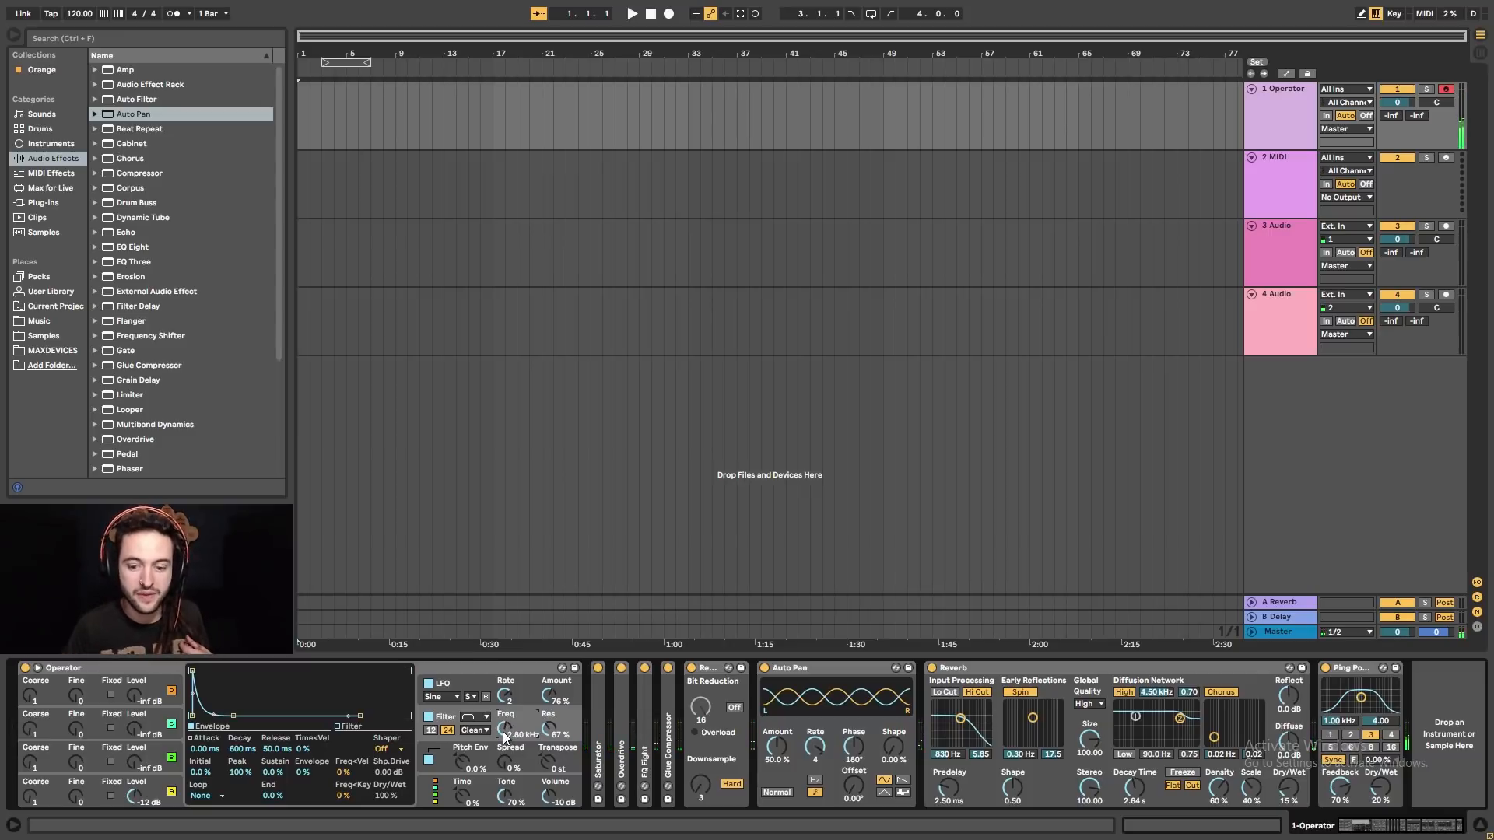
pyautogui.click(1294, 117)
pyautogui.press('Delete')
pyautogui.click(1272, 188)
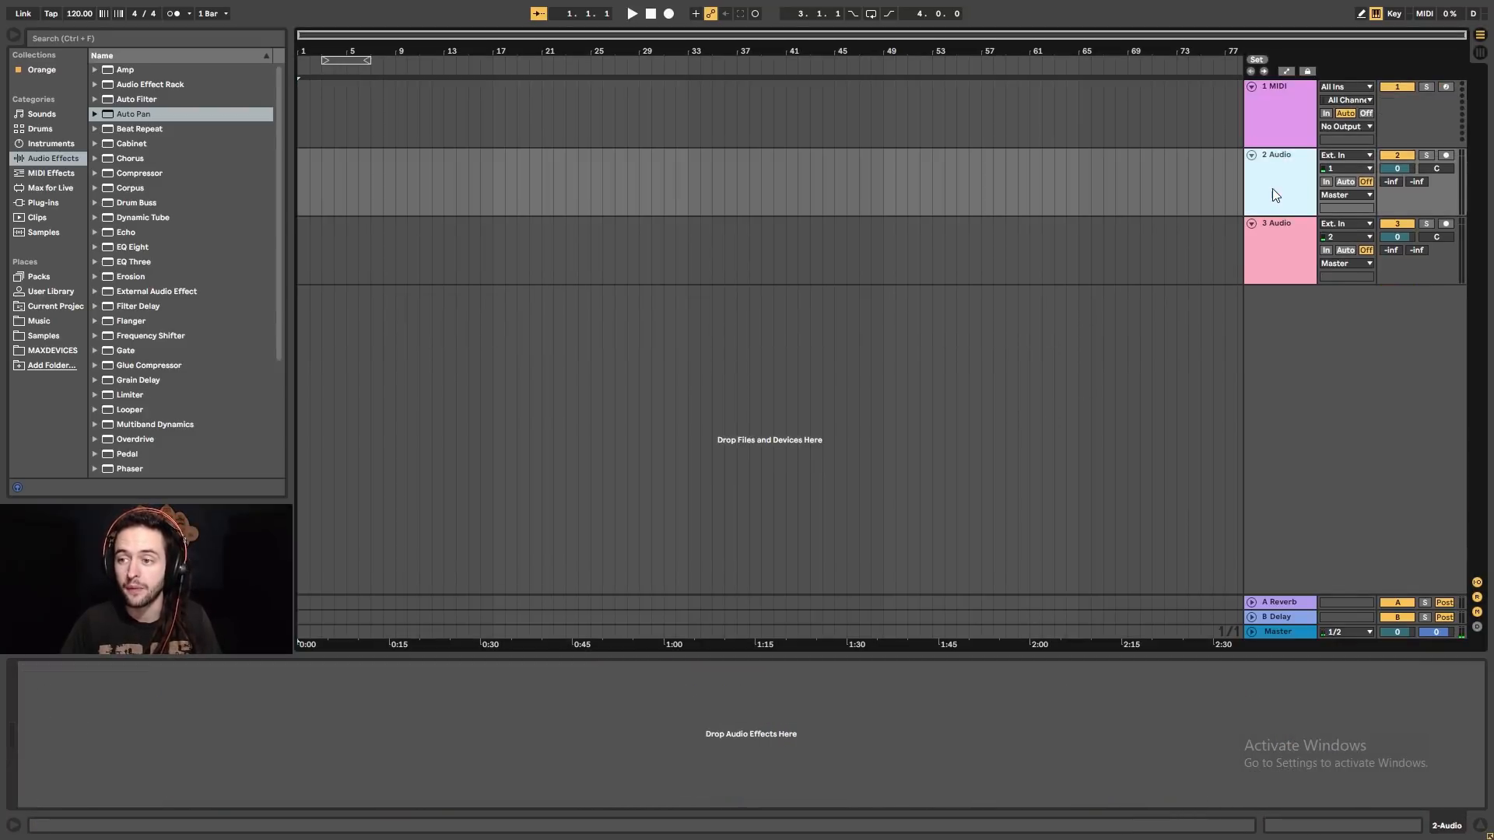
pyautogui.keyDown('shift'); pyautogui.click(1271, 241); pyautogui.keyUp('shift')
pyautogui.press('Delete')
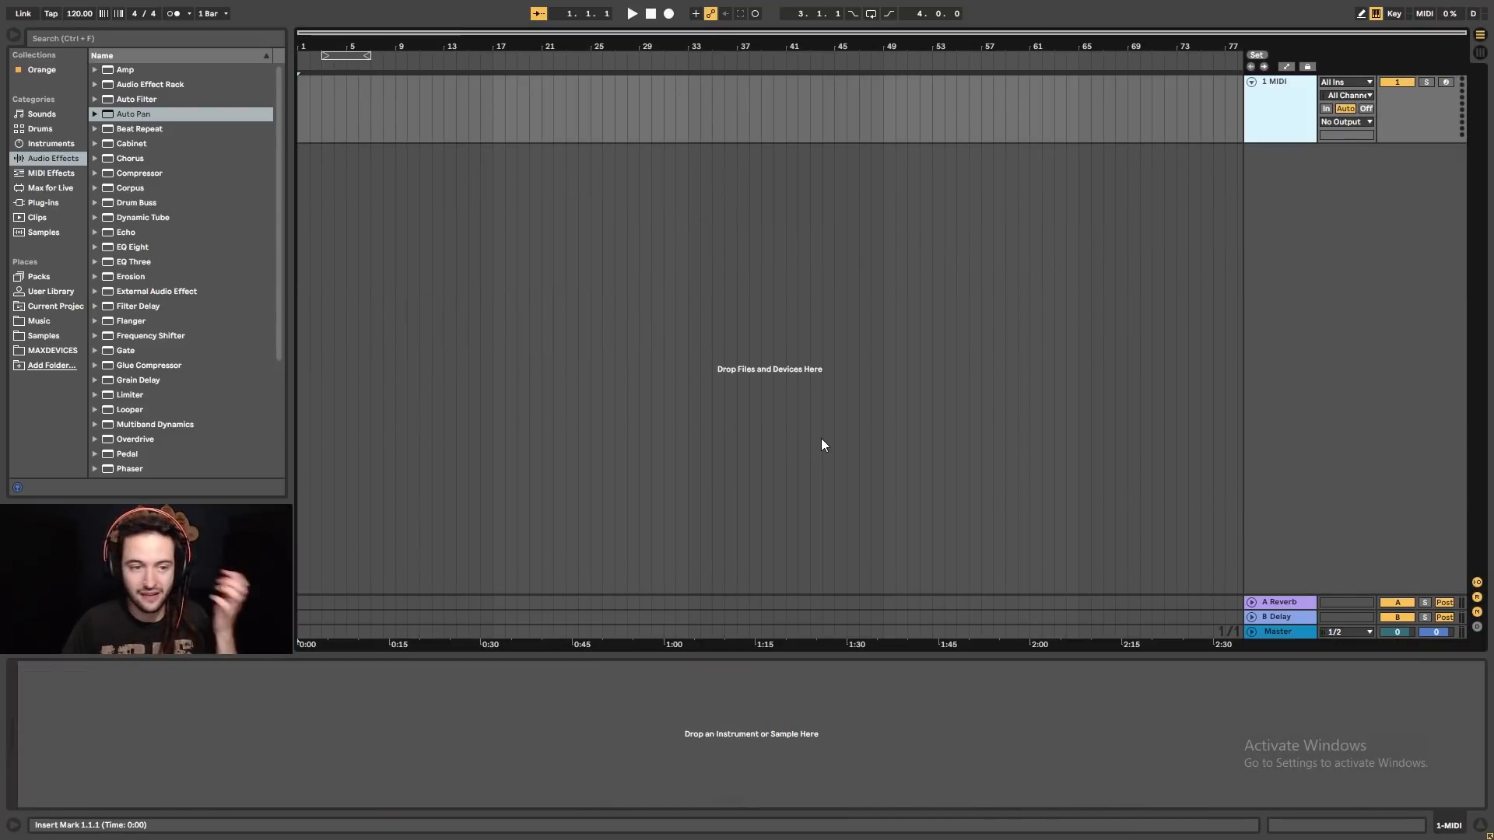
# - Load Operator onto the MIDI track and set oscillator A's waveform to Saw D
pyautogui.click(50, 147)
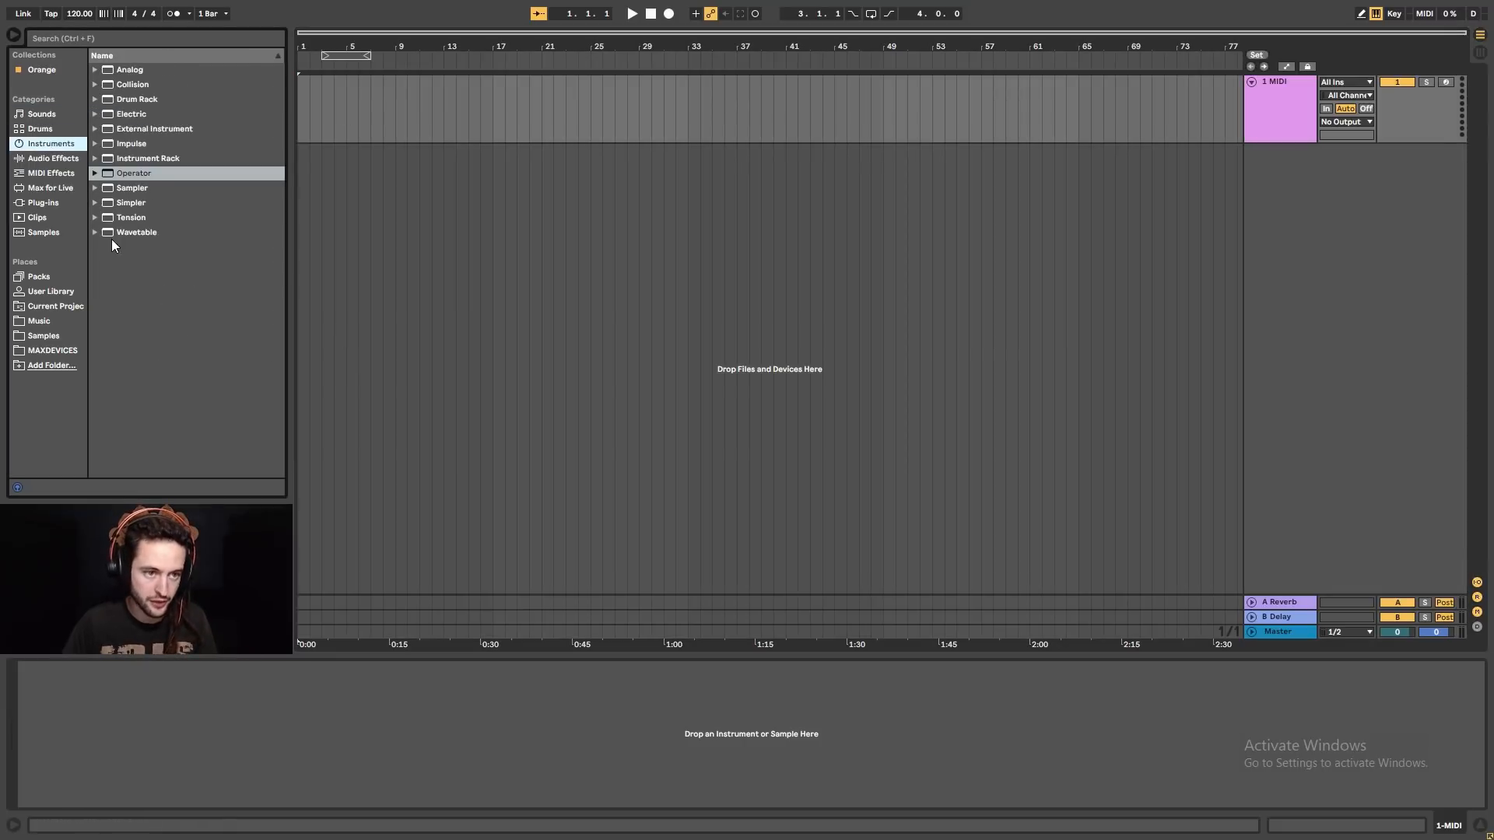
pyautogui.click(128, 174)
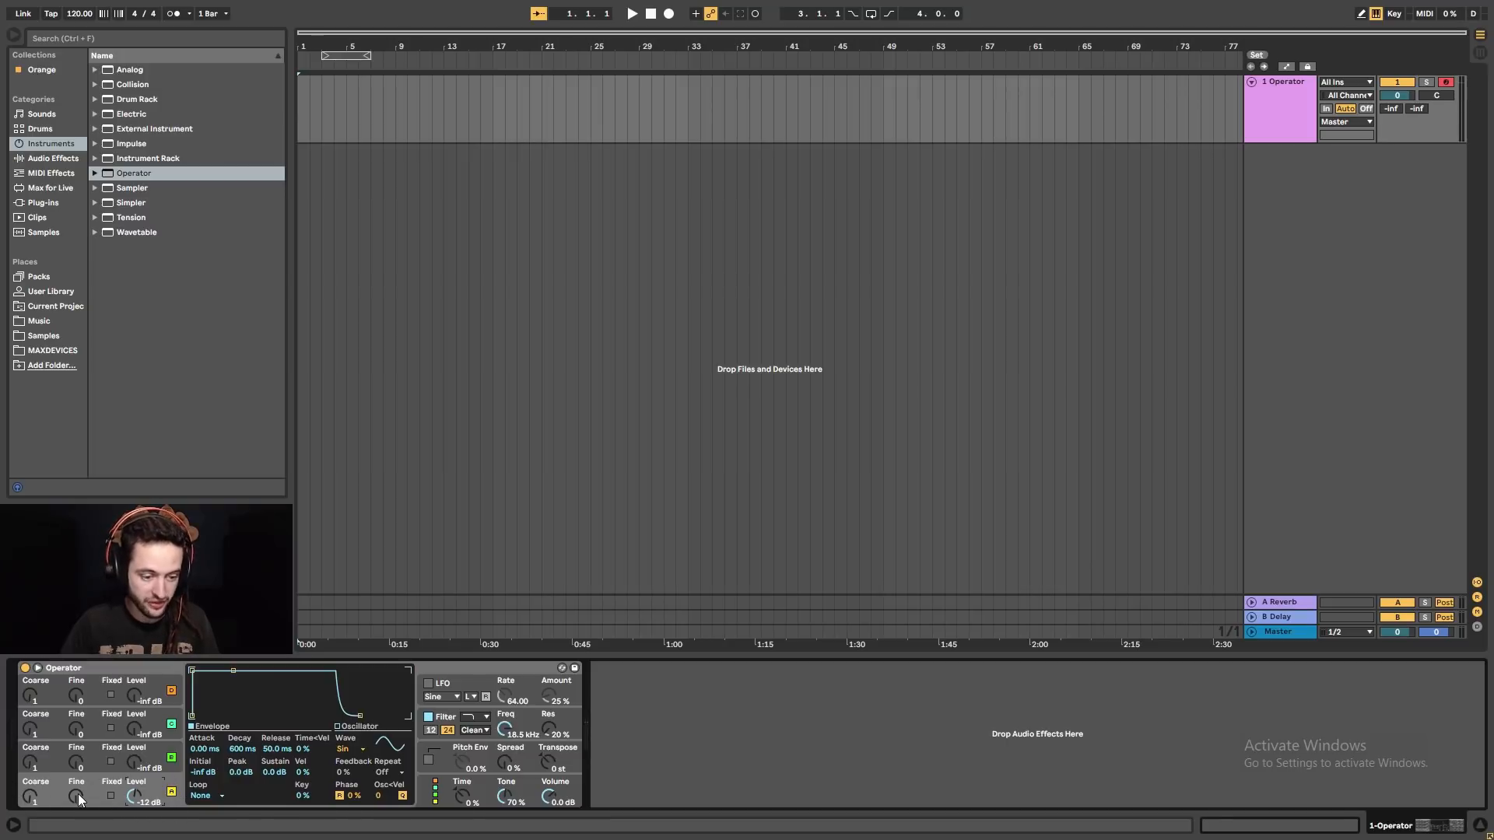
pyautogui.click(351, 747)
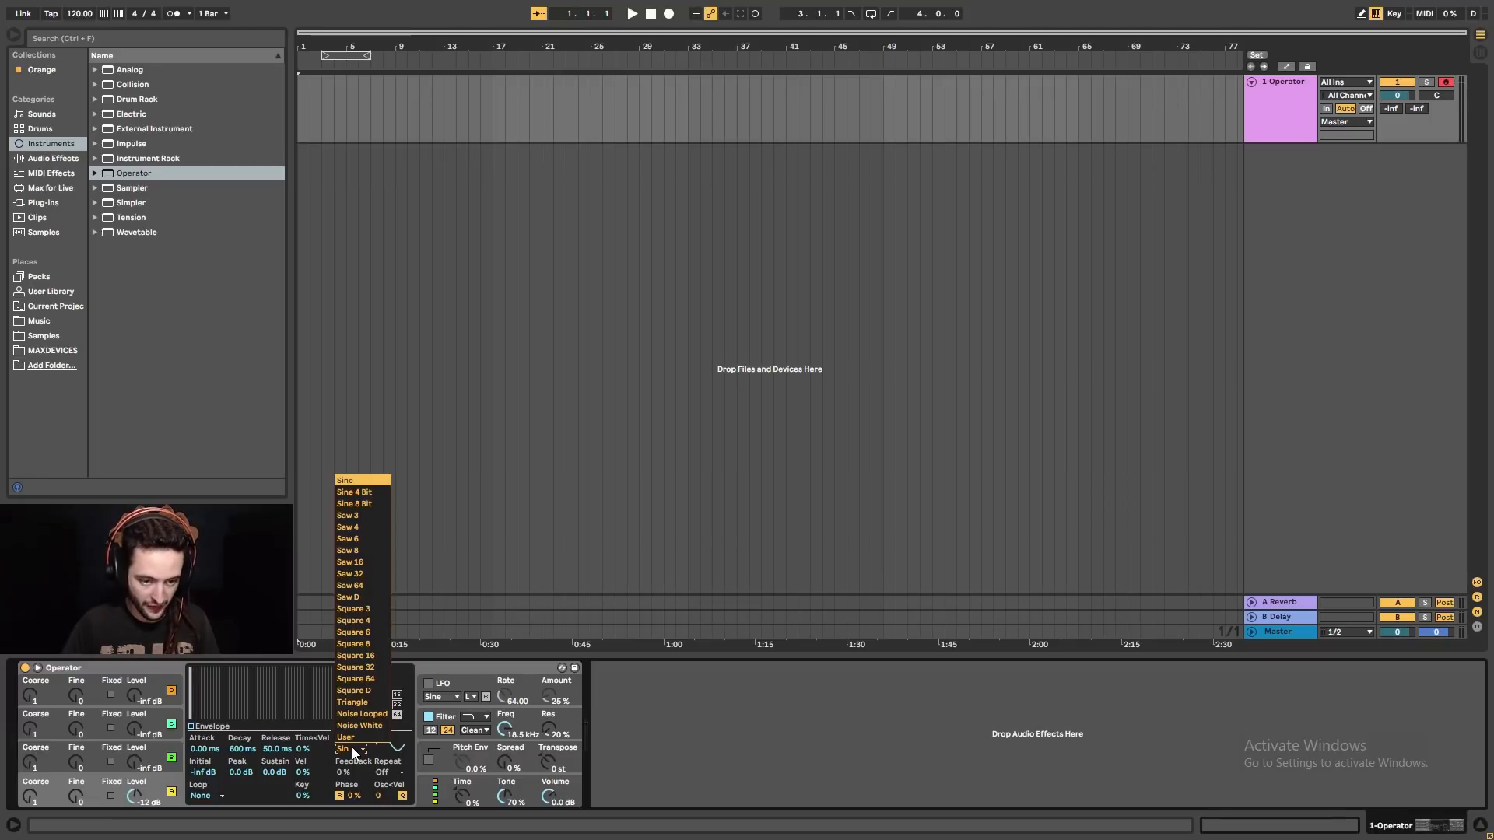
pyautogui.click(366, 595)
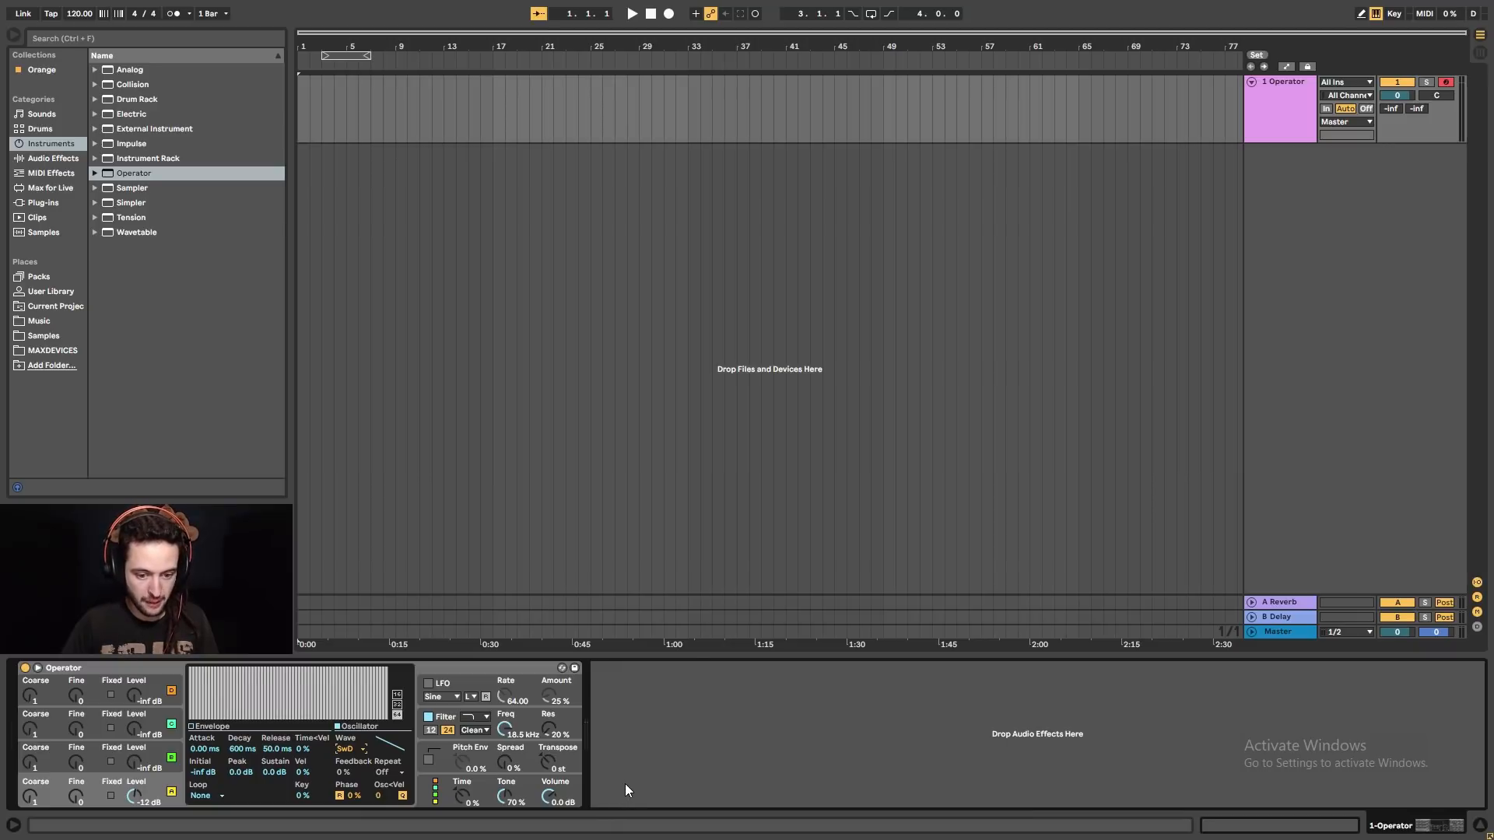
# - Turn on Operator's LFO, sync it to the tempo, and set its rate to 4 and amount to 89 %
pyautogui.click(427, 684)
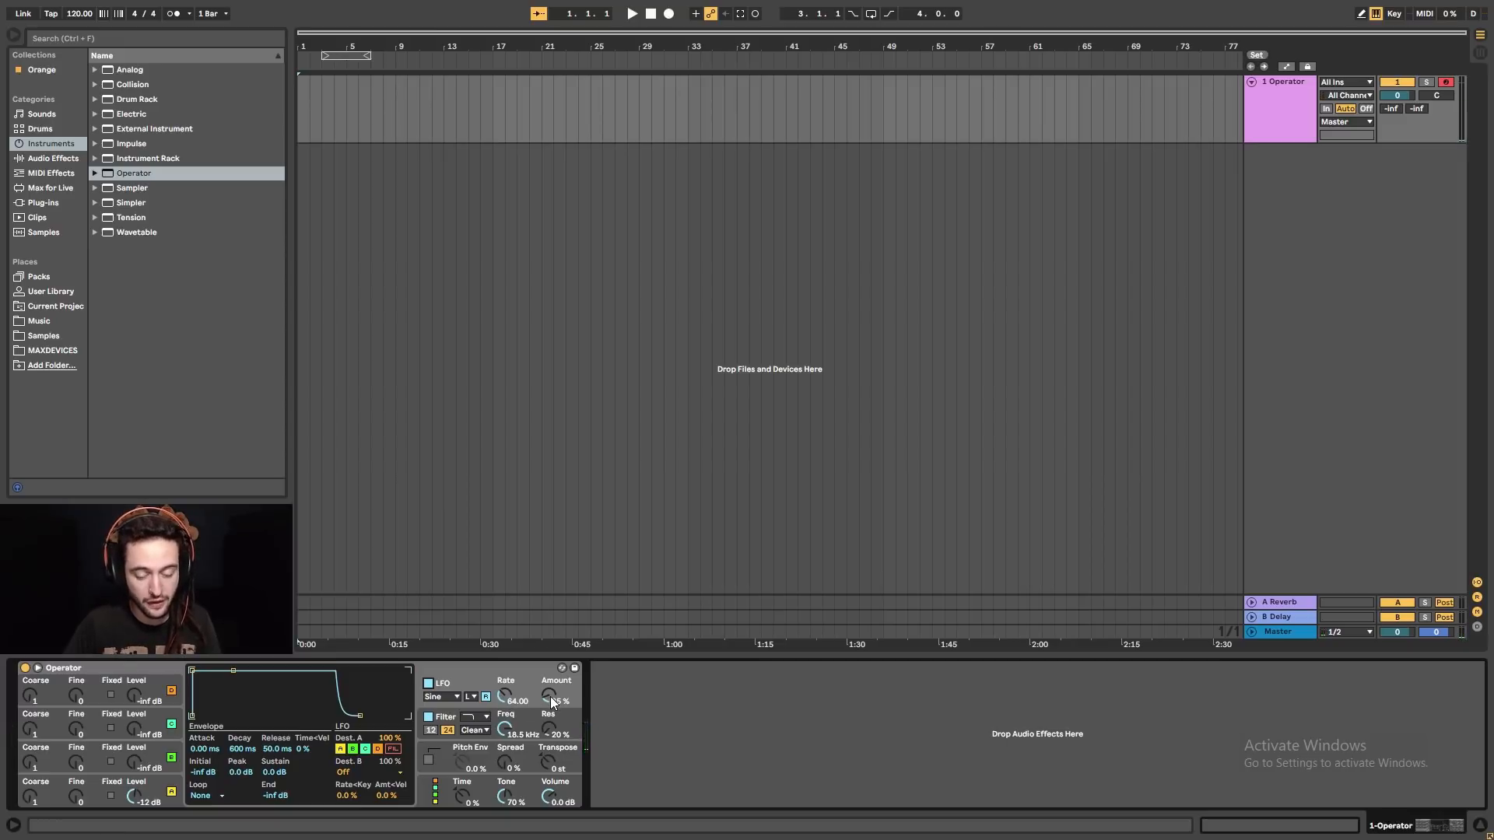
pyautogui.moveTo(549, 697); pyautogui.dragTo(549, 664)
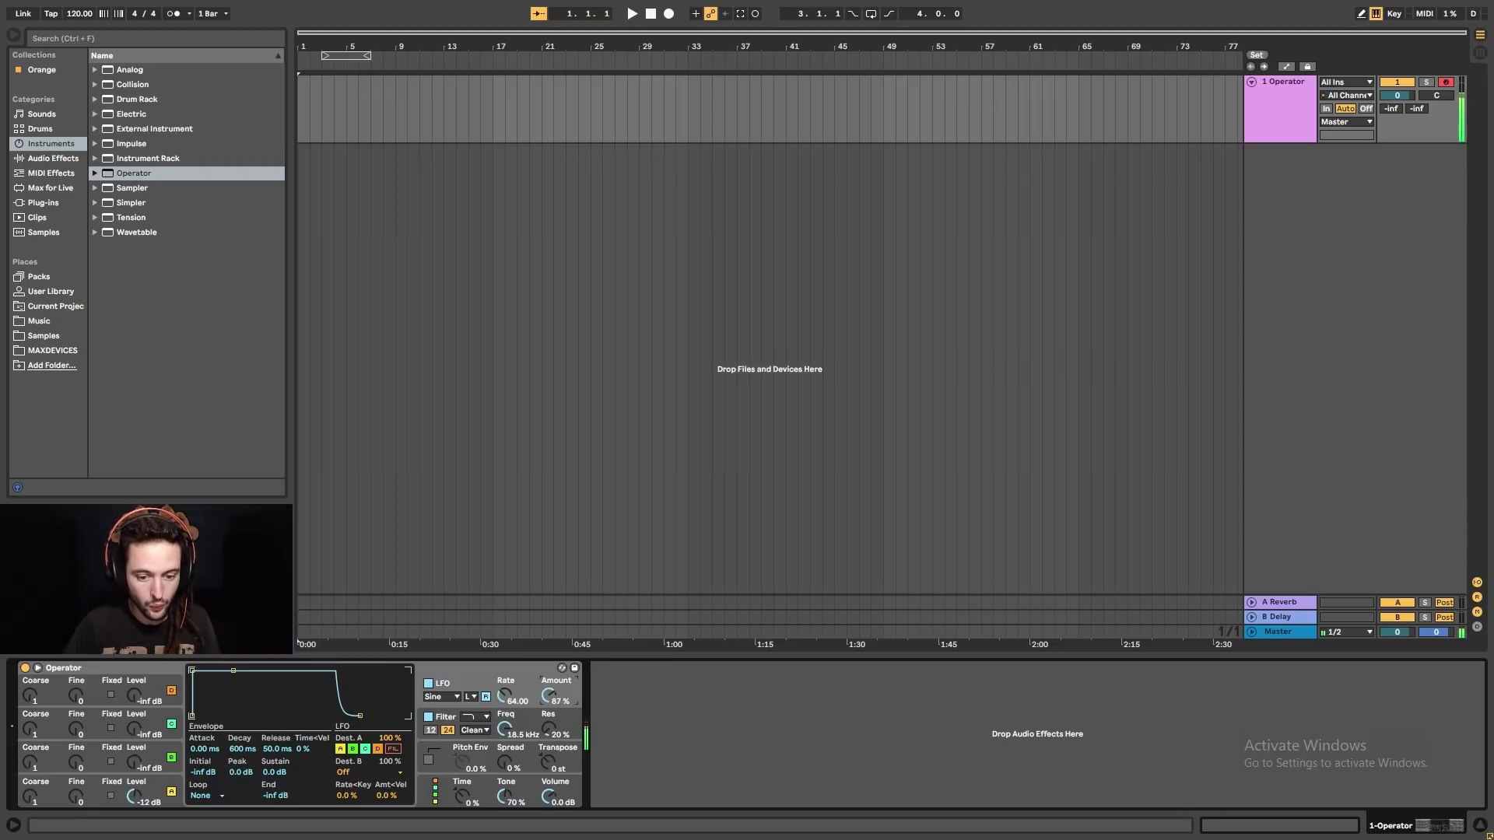
pyautogui.moveTo(549, 695); pyautogui.dragTo(549, 697)
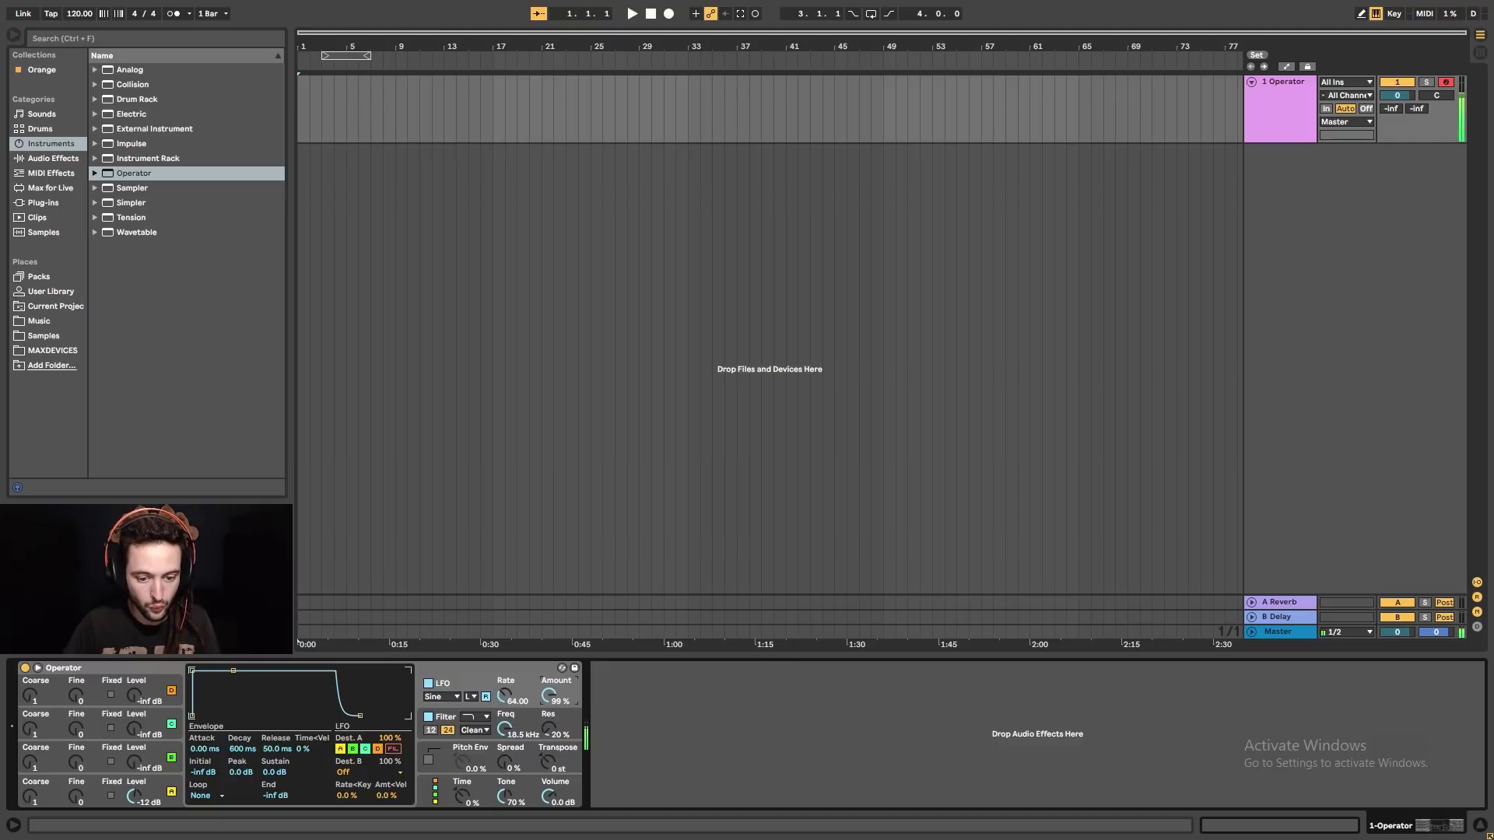
pyautogui.moveTo(549, 697); pyautogui.dragTo(549, 696)
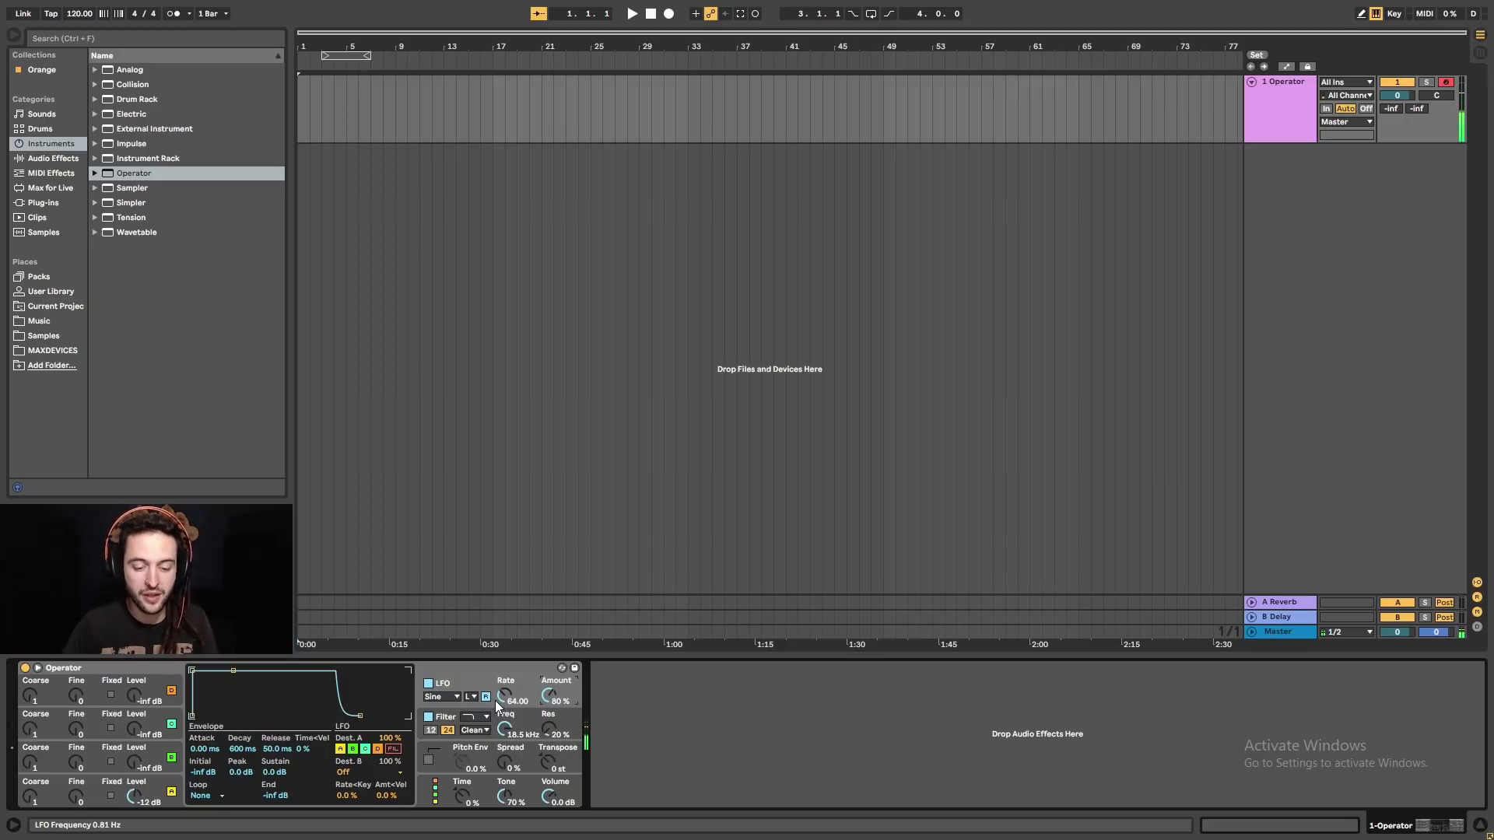
pyautogui.click(453, 696)
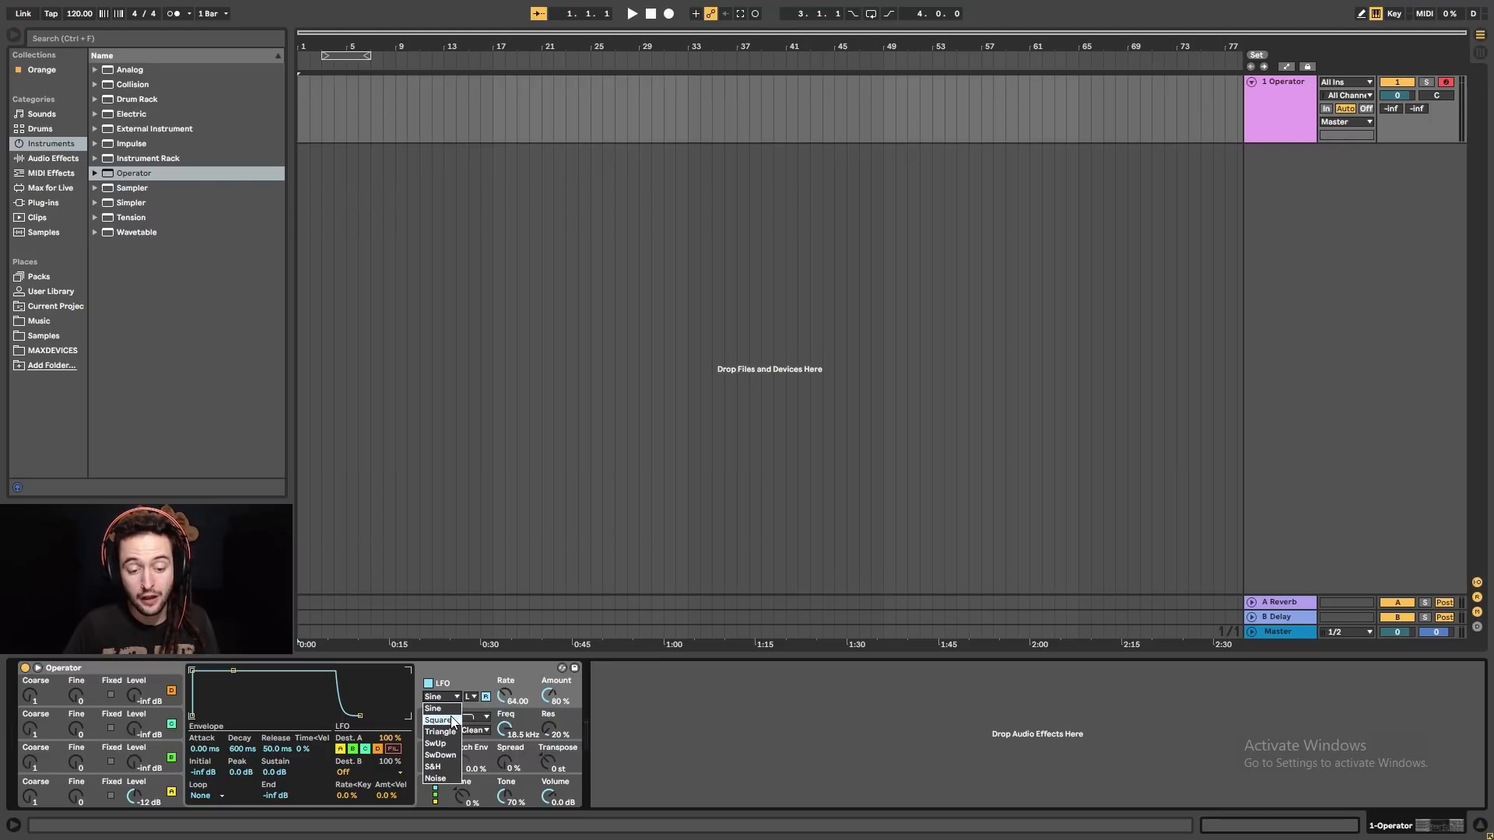
pyautogui.click(469, 695)
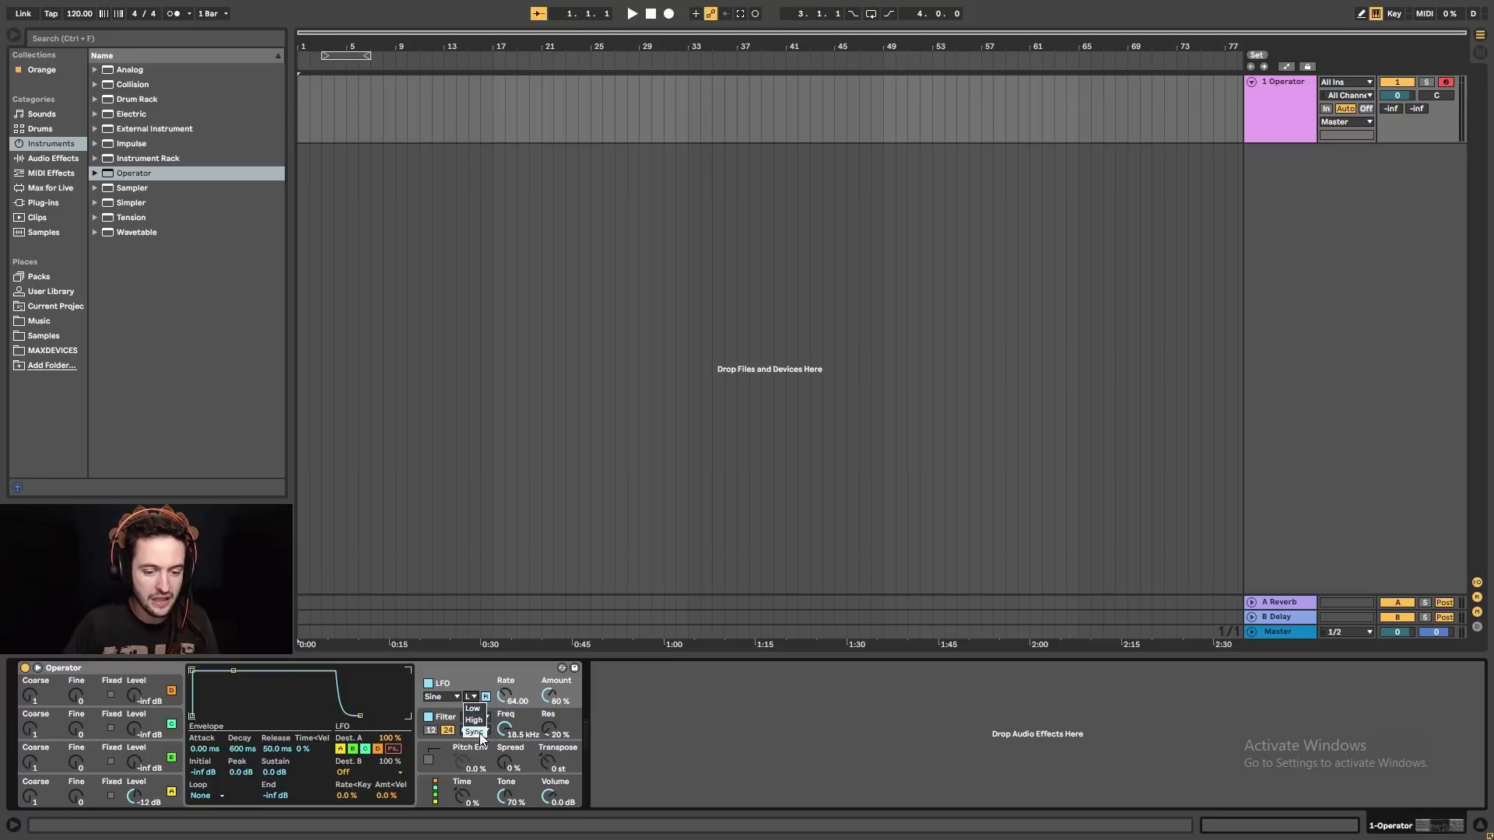
pyautogui.moveTo(505, 694); pyautogui.dragTo(505, 670)
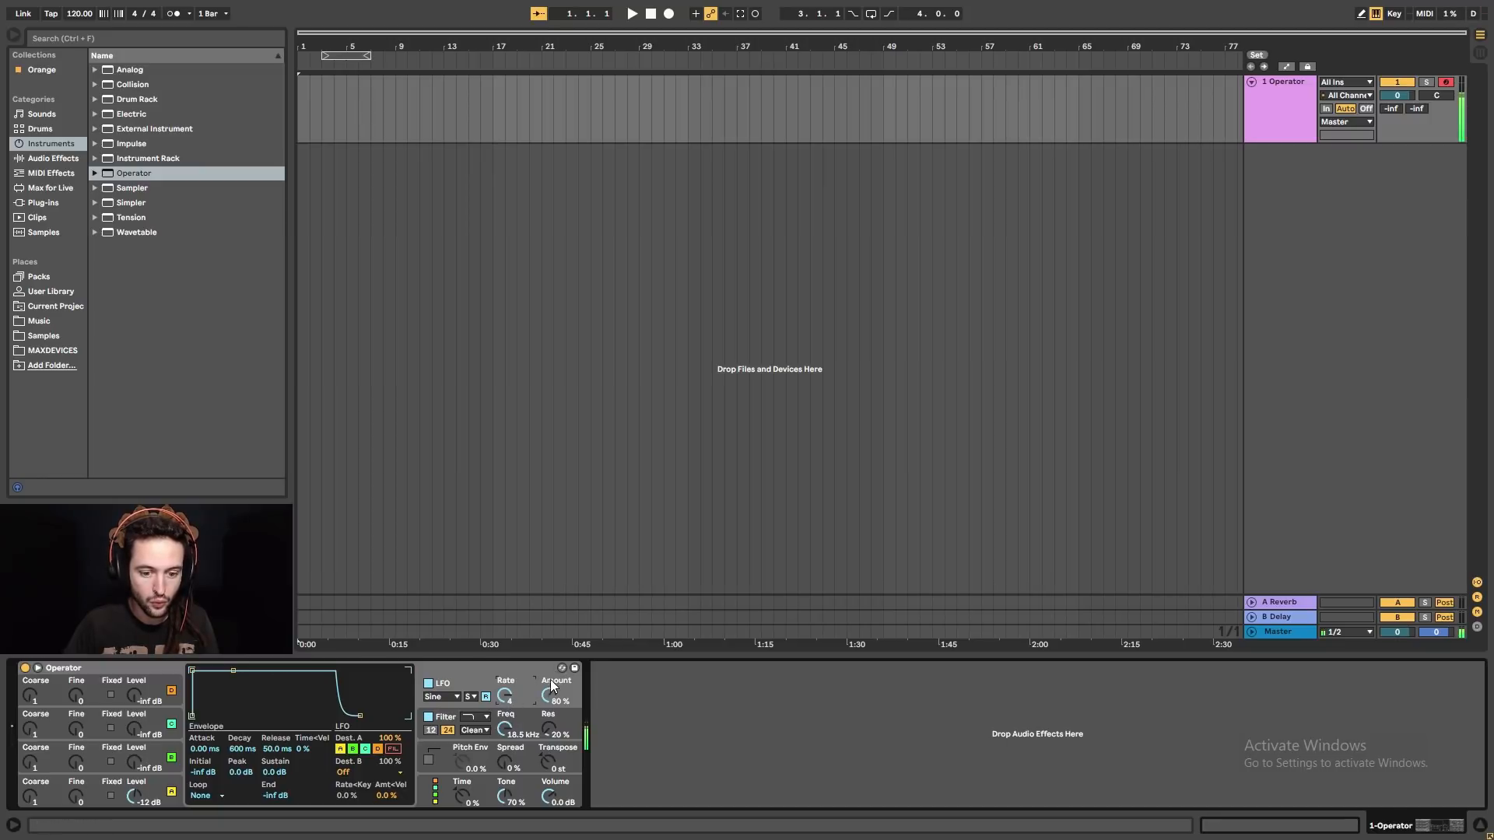
pyautogui.moveTo(549, 697); pyautogui.dragTo(548, 710)
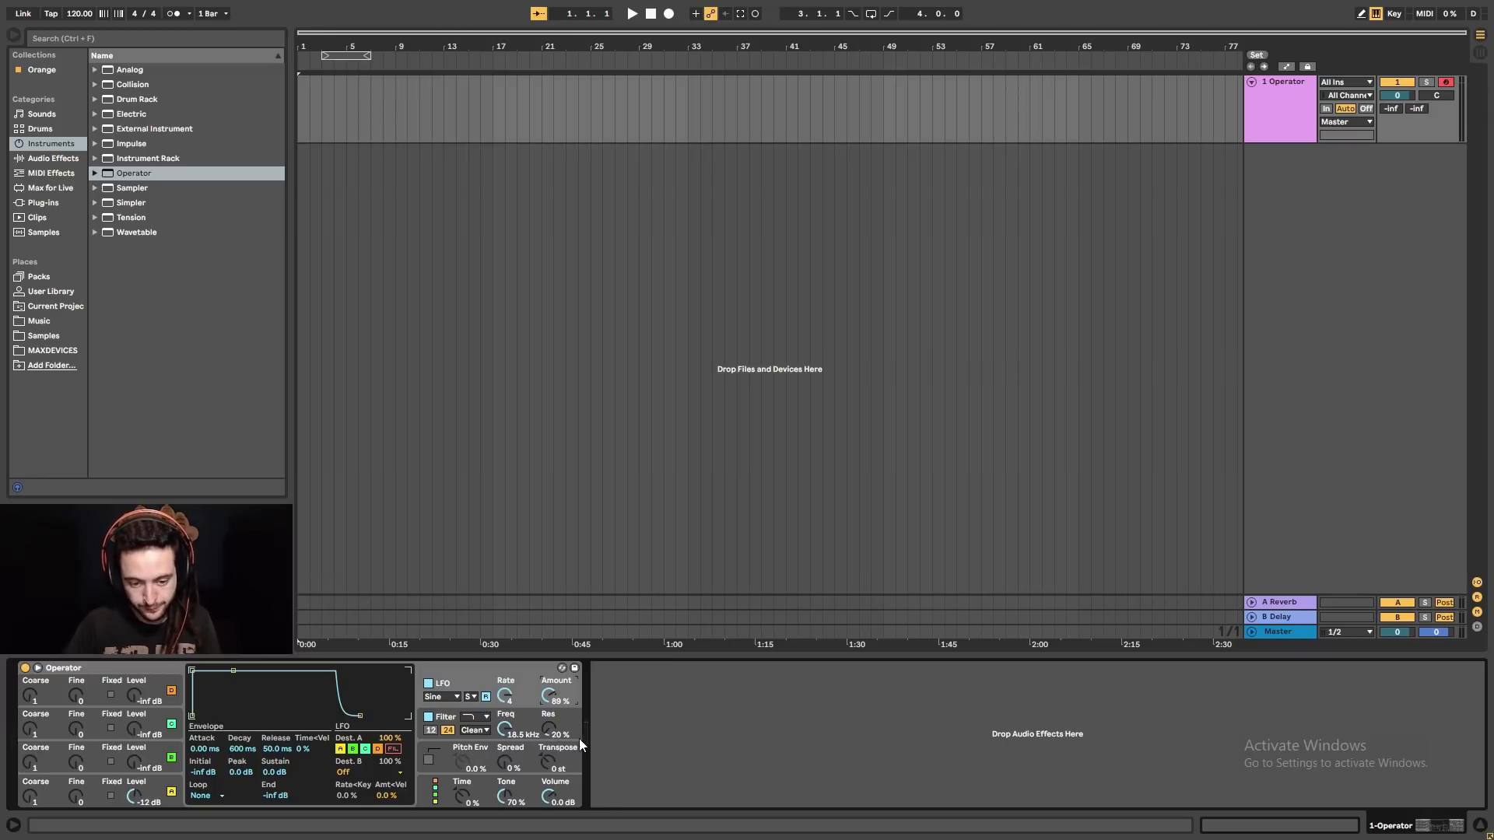
# - Set Operator's filter to band-pass with a resonance of 71 % and a frequency of 2.53 kHz
pyautogui.click(475, 716)
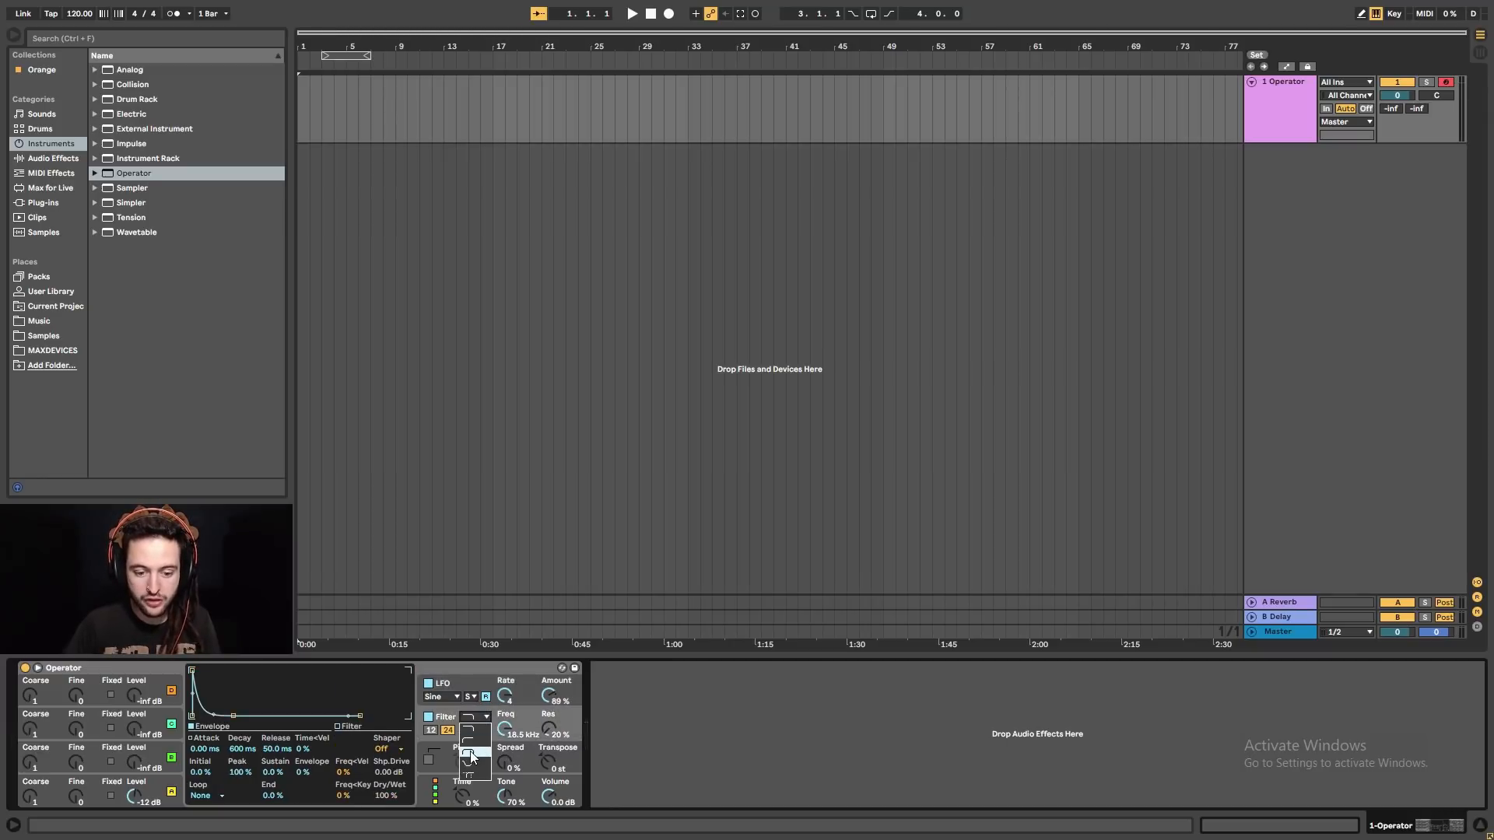
pyautogui.click(471, 754)
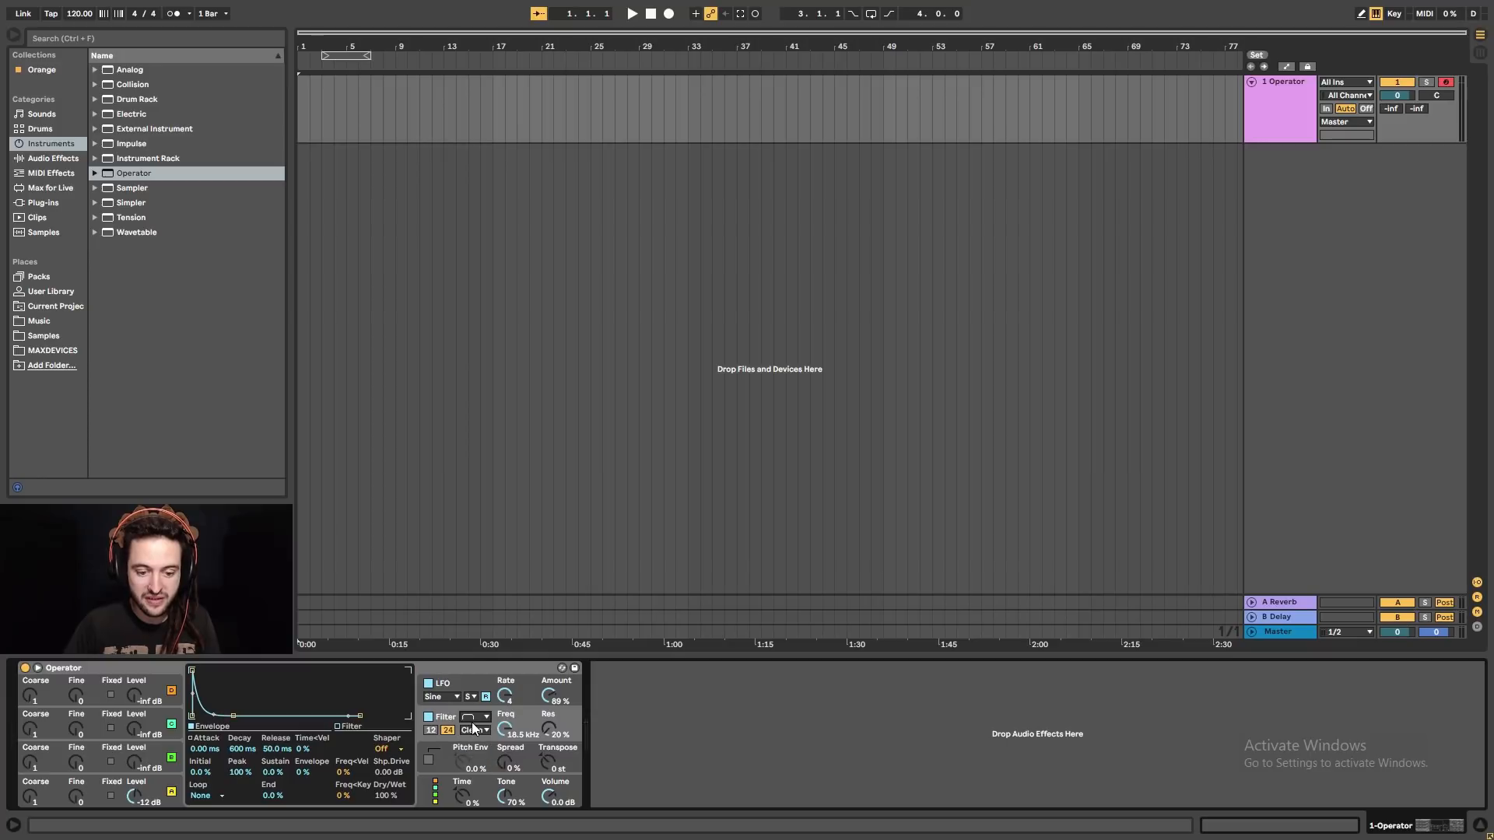
pyautogui.moveTo(549, 728); pyautogui.dragTo(499, 733)
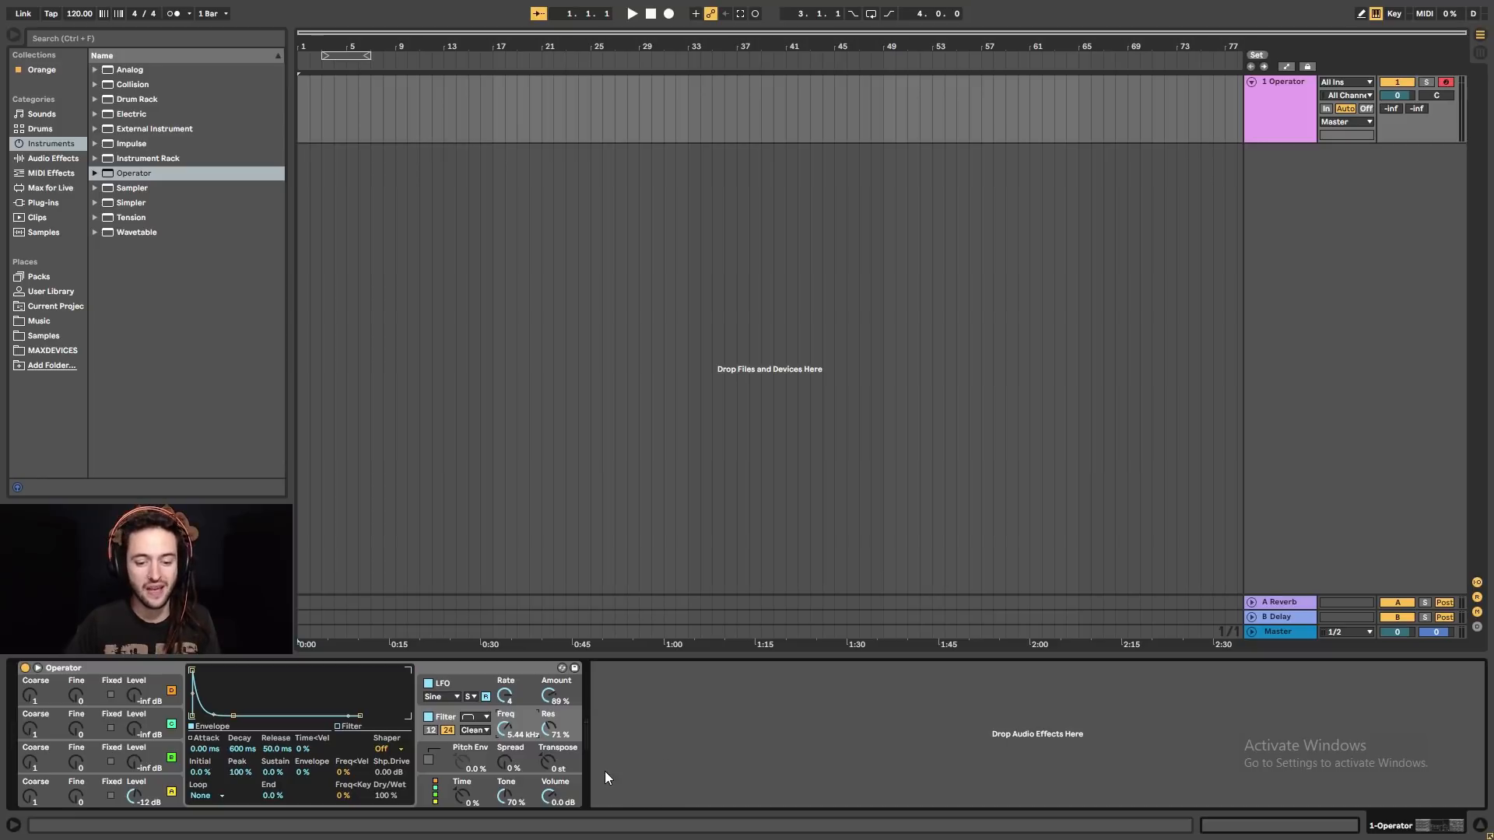
pyautogui.moveTo(505, 729); pyautogui.dragTo(505, 746)
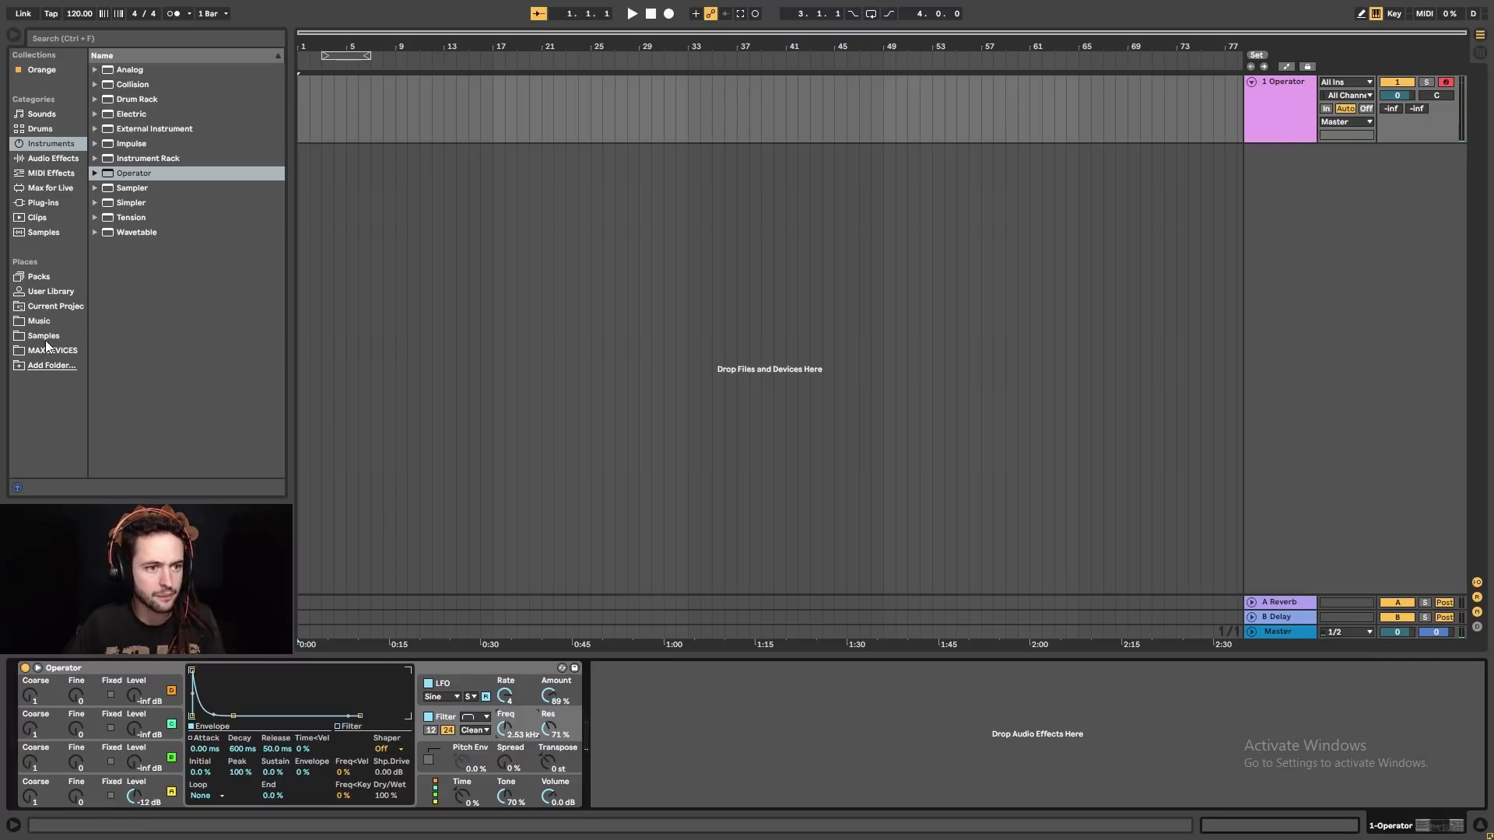
# - Add a Saturator after Operator with the Hard Curve shape, and lower Operator's filter frequency to 1.31 kHz
pyautogui.click(41, 171)
pyautogui.click(42, 160)
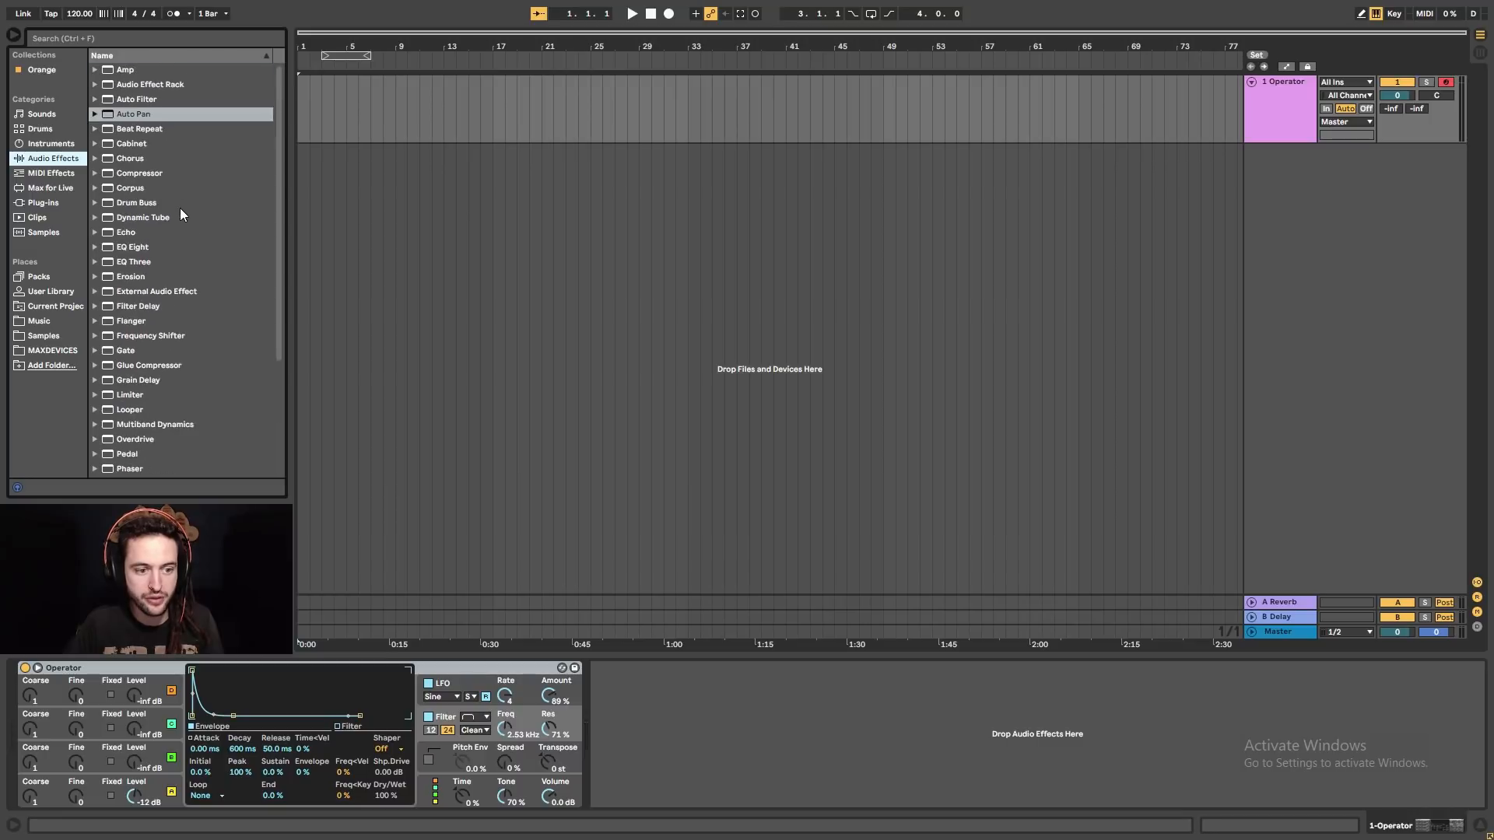
pyautogui.scroll(-3, 180, 212)
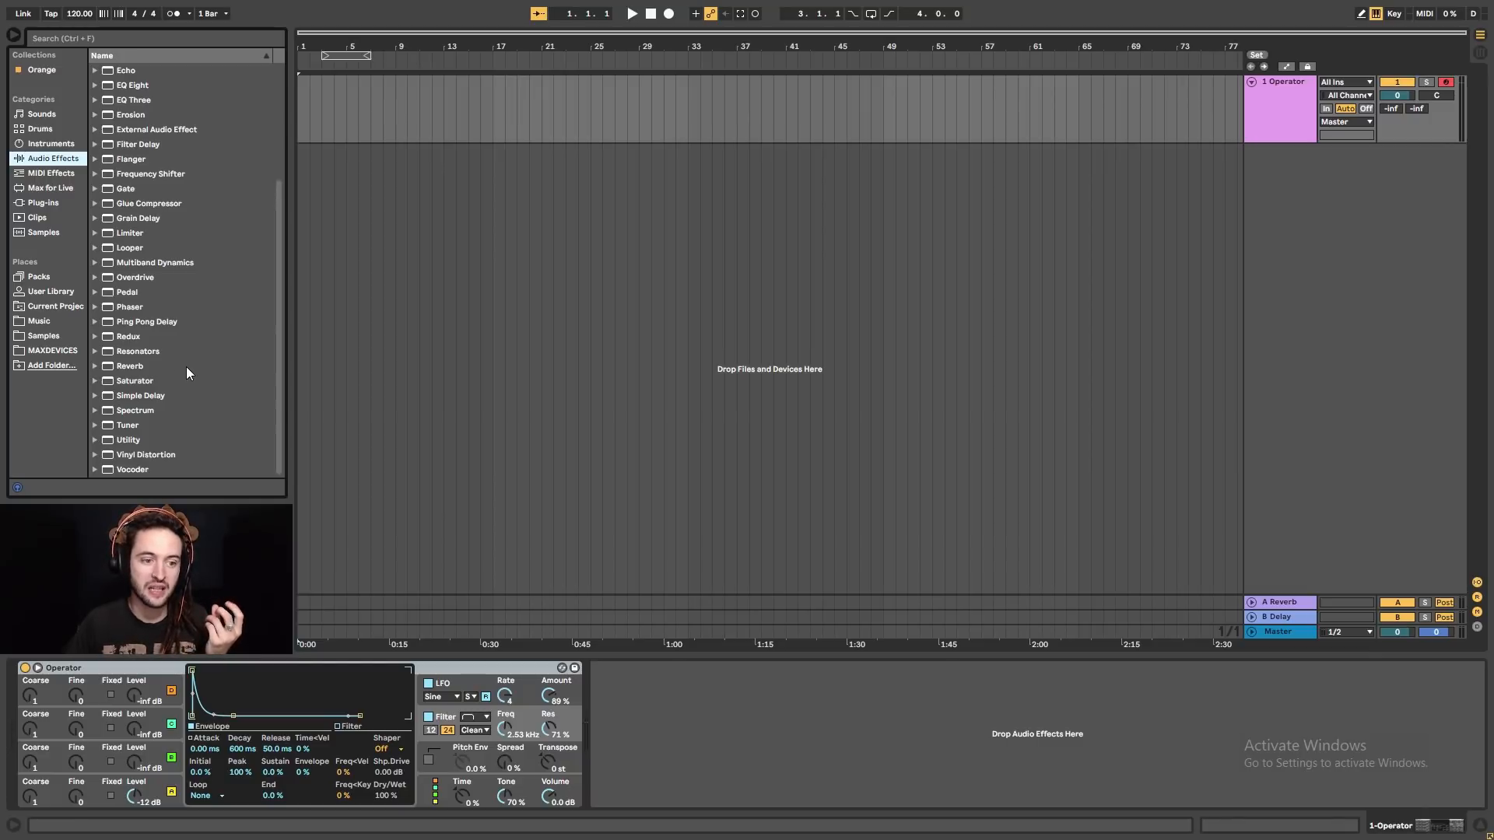
pyautogui.doubleClick(143, 381)
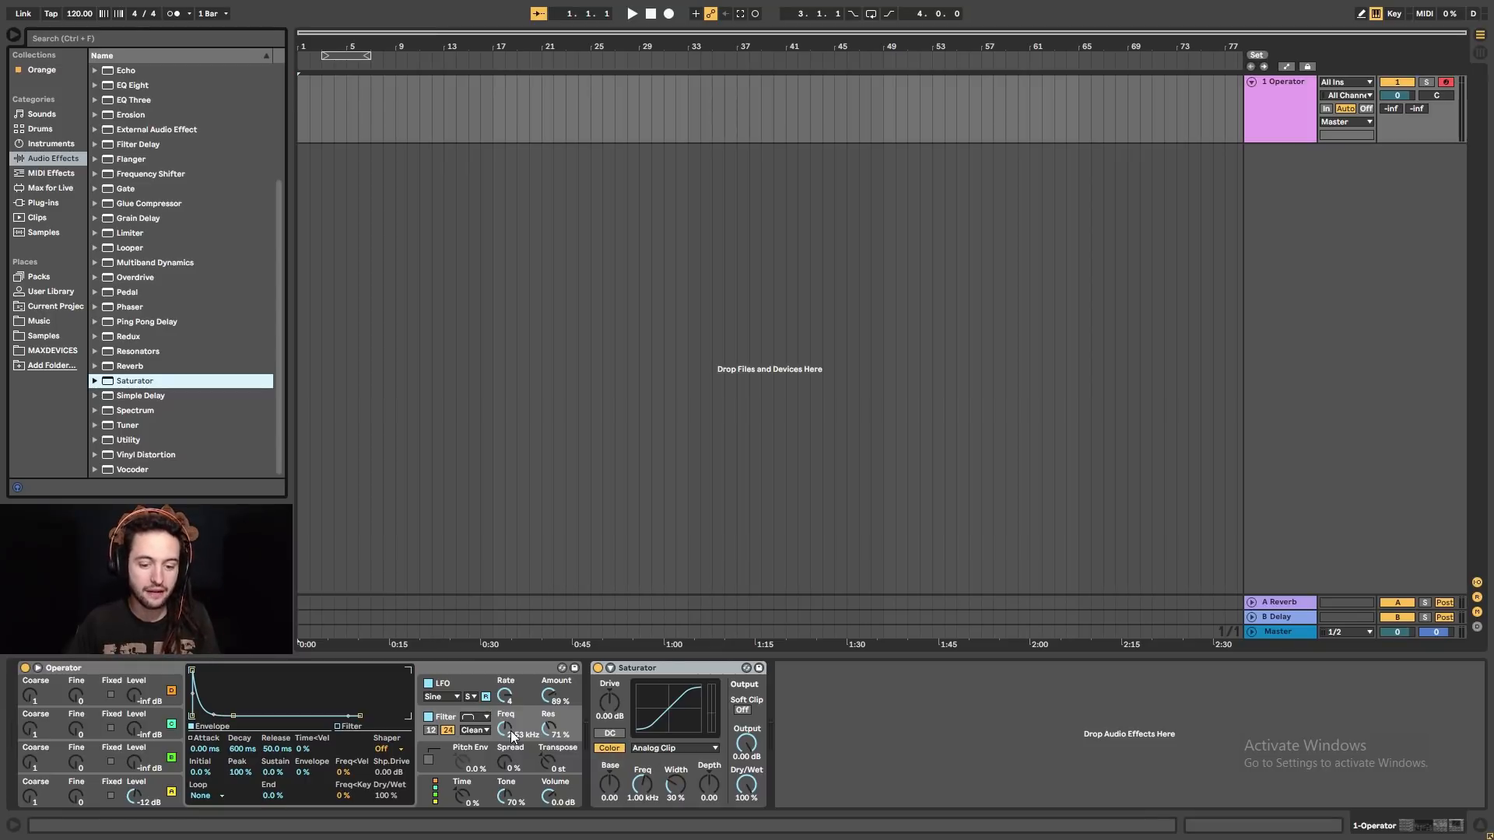
pyautogui.moveTo(510, 731)
pyautogui.mouseDown()
pyautogui.moveTo(510, 753)
pyautogui.moveTo(510, 734)
pyautogui.mouseUp()
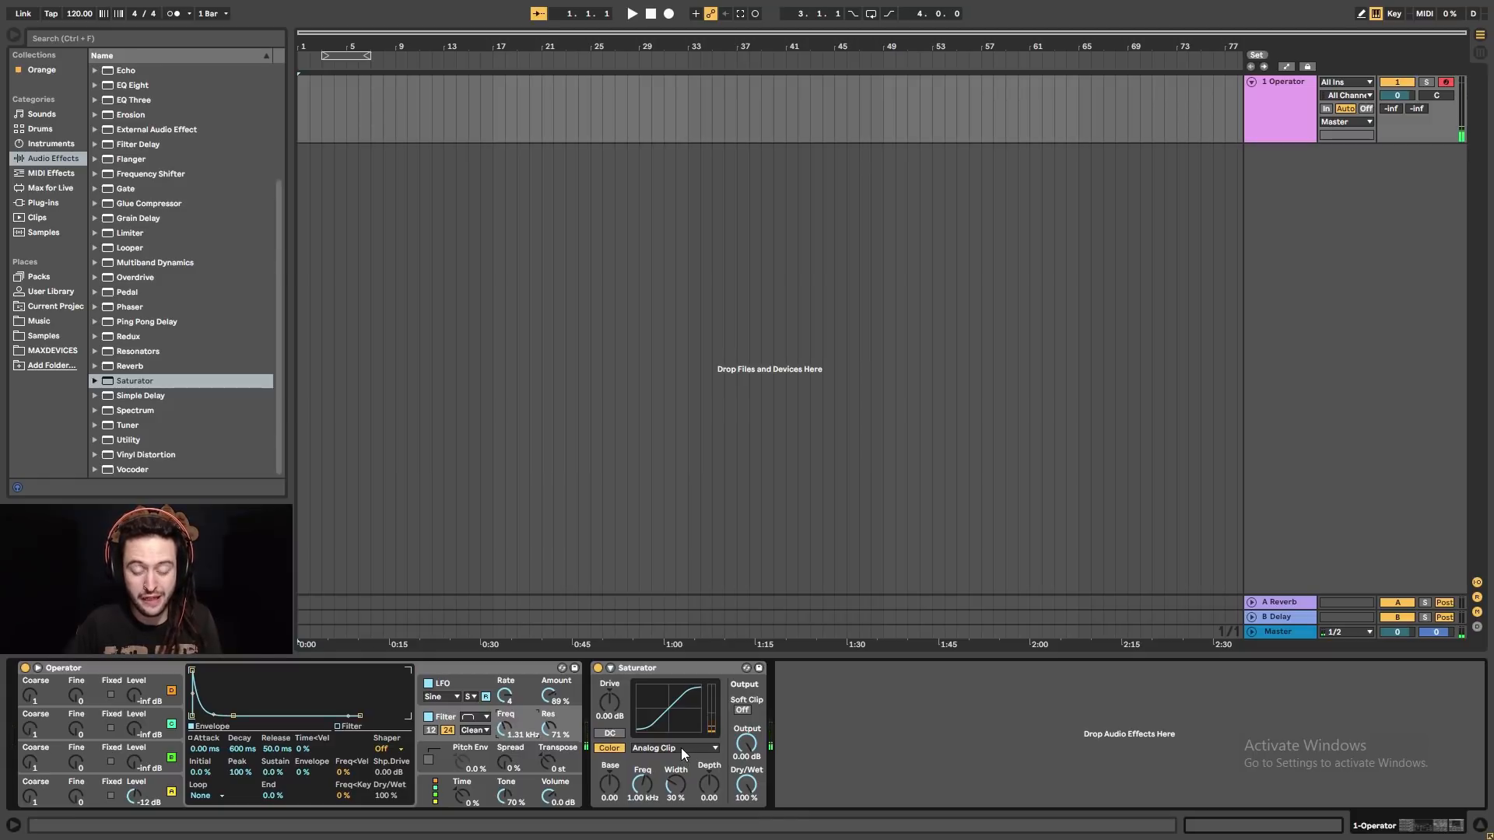
pyautogui.click(680, 748)
pyautogui.click(688, 701)
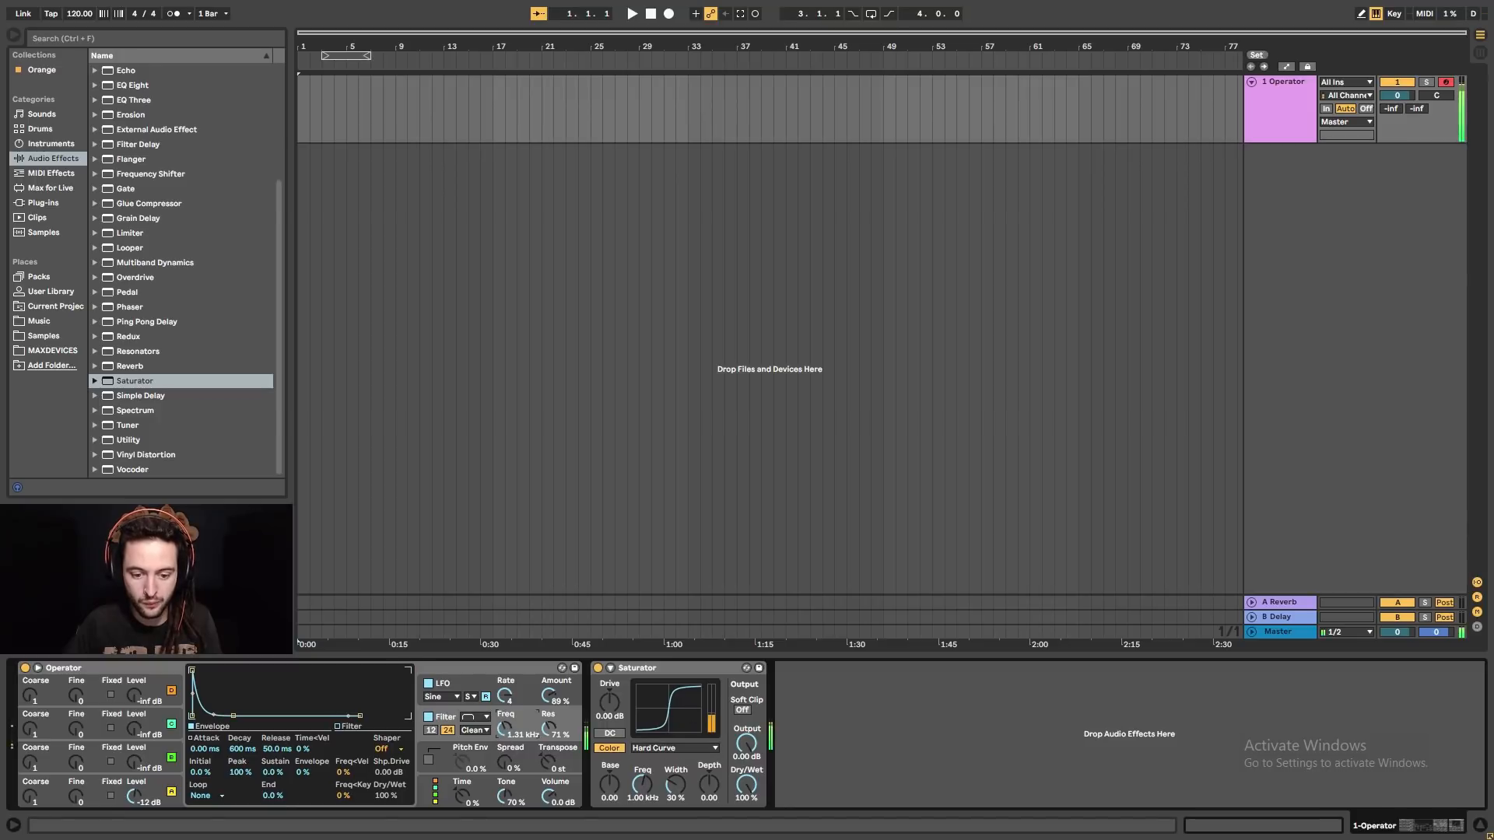
# - Add an Overdrive after the Saturator and bring Operator's filter frequency down to 347 Hz
pyautogui.moveTo(505, 728); pyautogui.dragTo(505, 744)
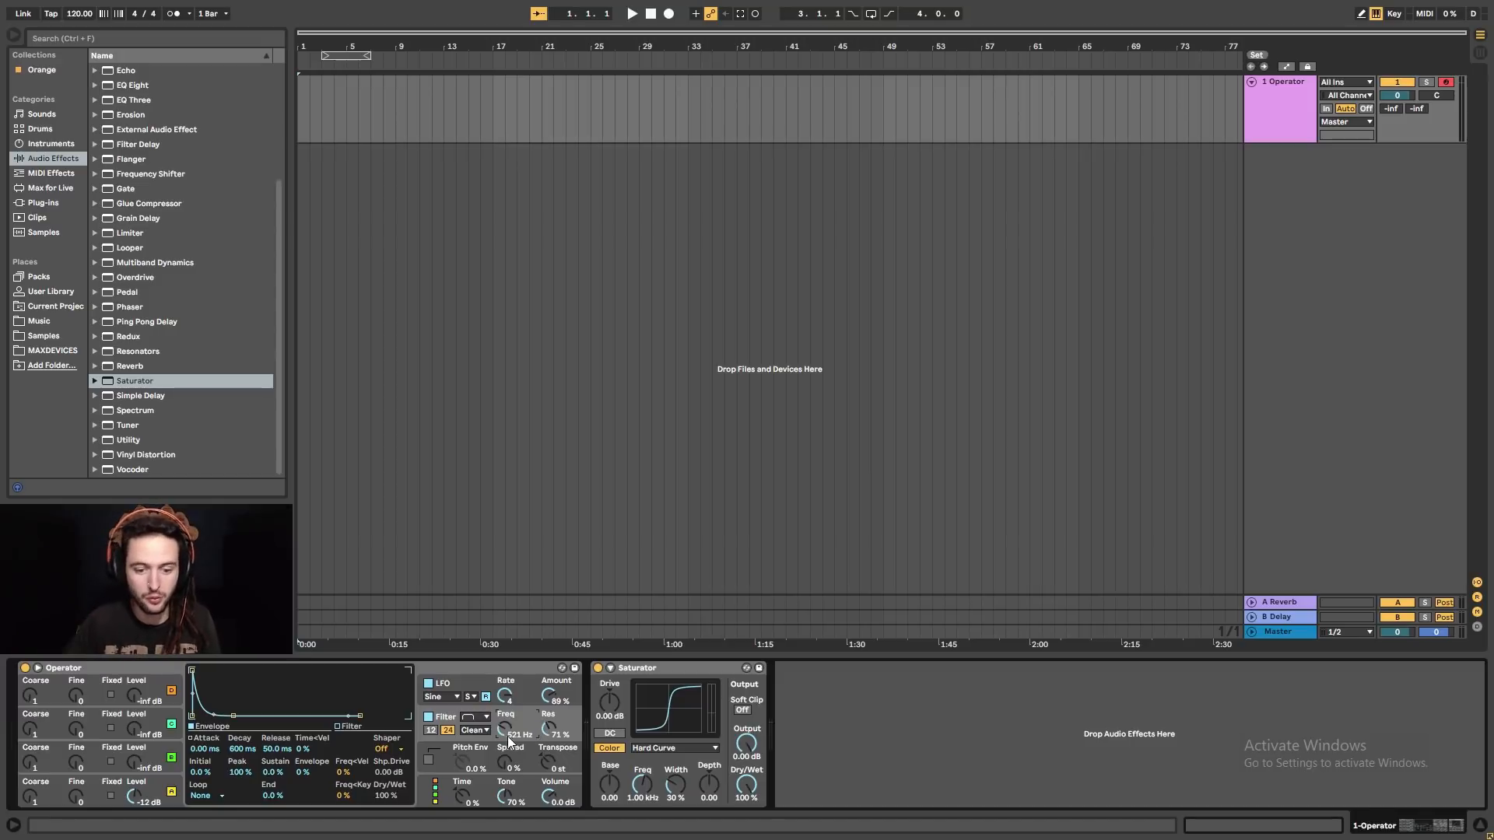
pyautogui.moveTo(505, 729)
pyautogui.mouseDown()
pyautogui.moveTo(504, 709)
pyautogui.moveTo(505, 756)
pyautogui.moveTo(505, 737)
pyautogui.mouseUp()
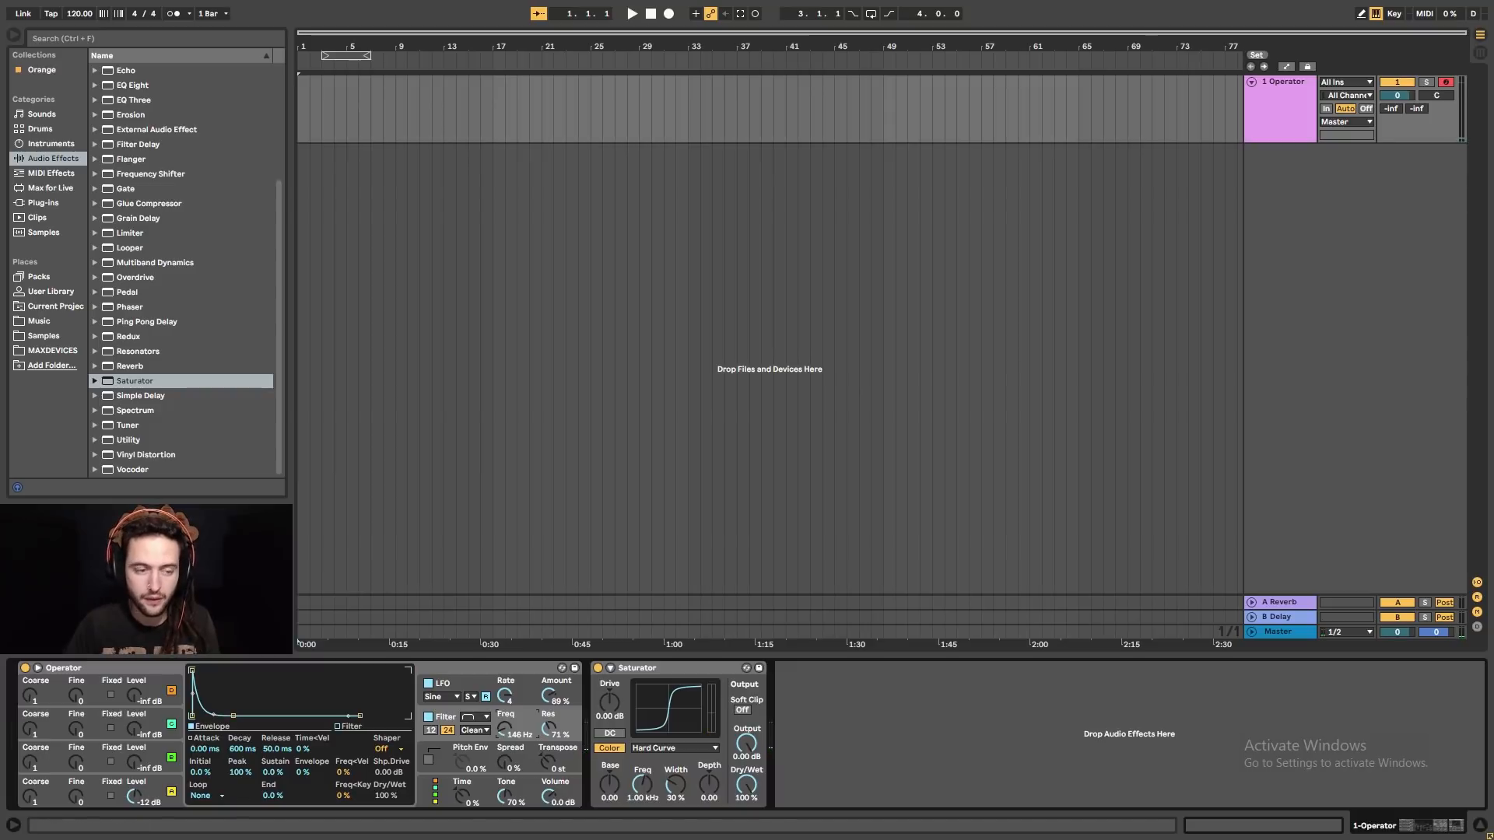
pyautogui.doubleClick(132, 277)
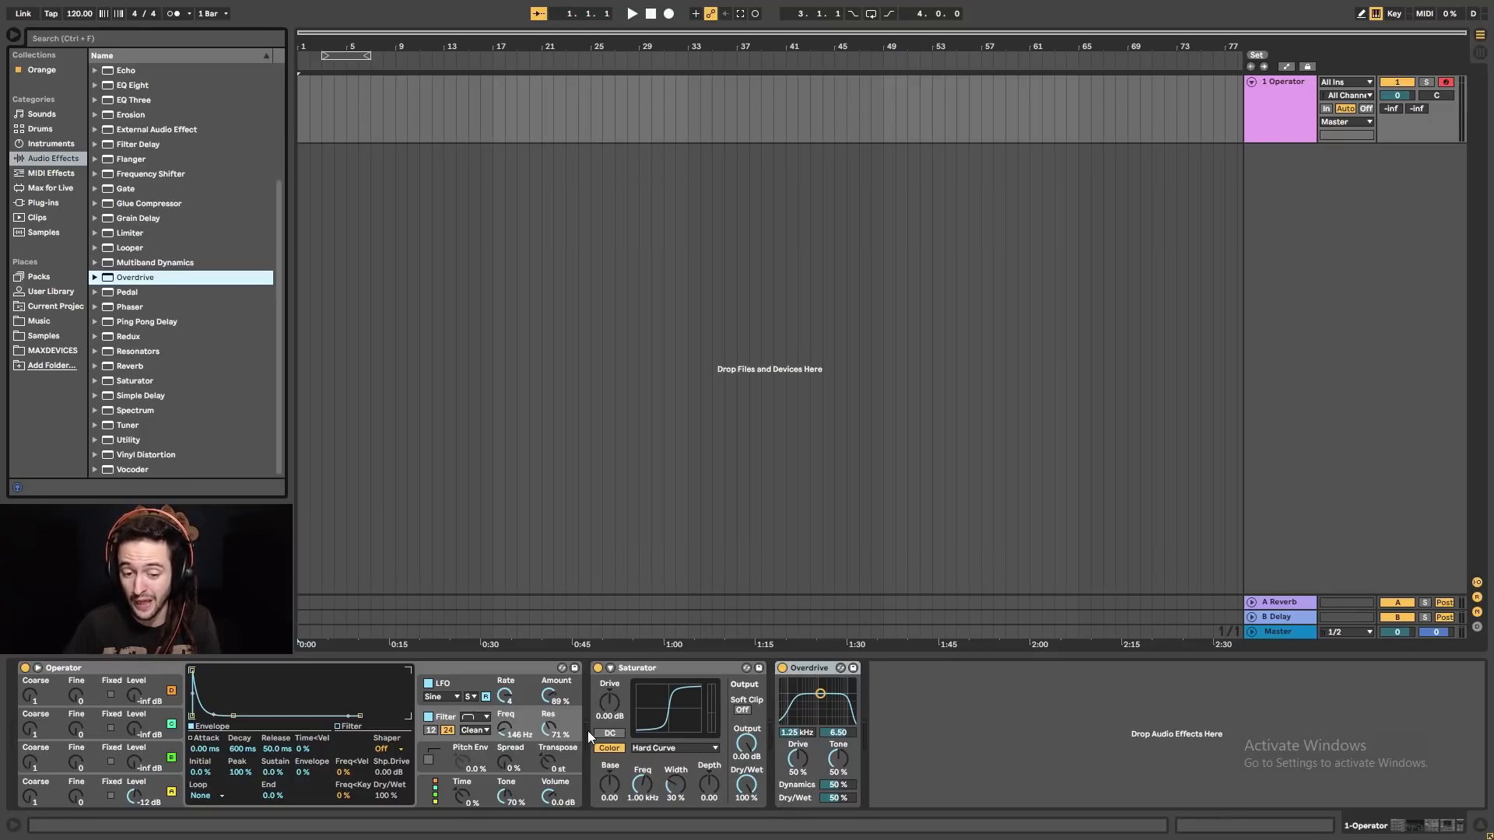
pyautogui.moveTo(504, 728); pyautogui.dragTo(504, 716)
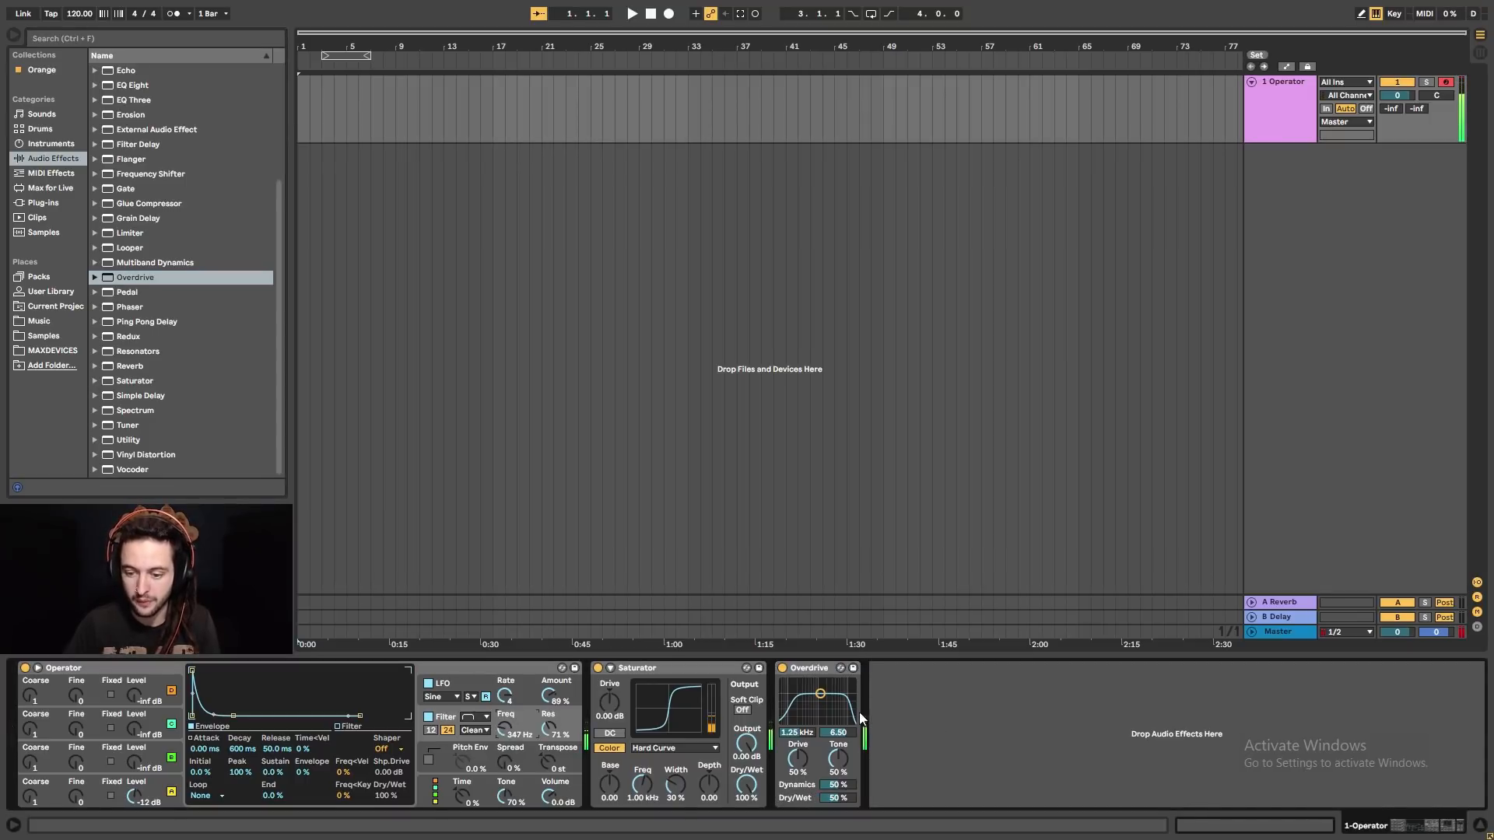
# - Set Operator's output volume to -12 dB
pyautogui.click(551, 806)
pyautogui.write('-')
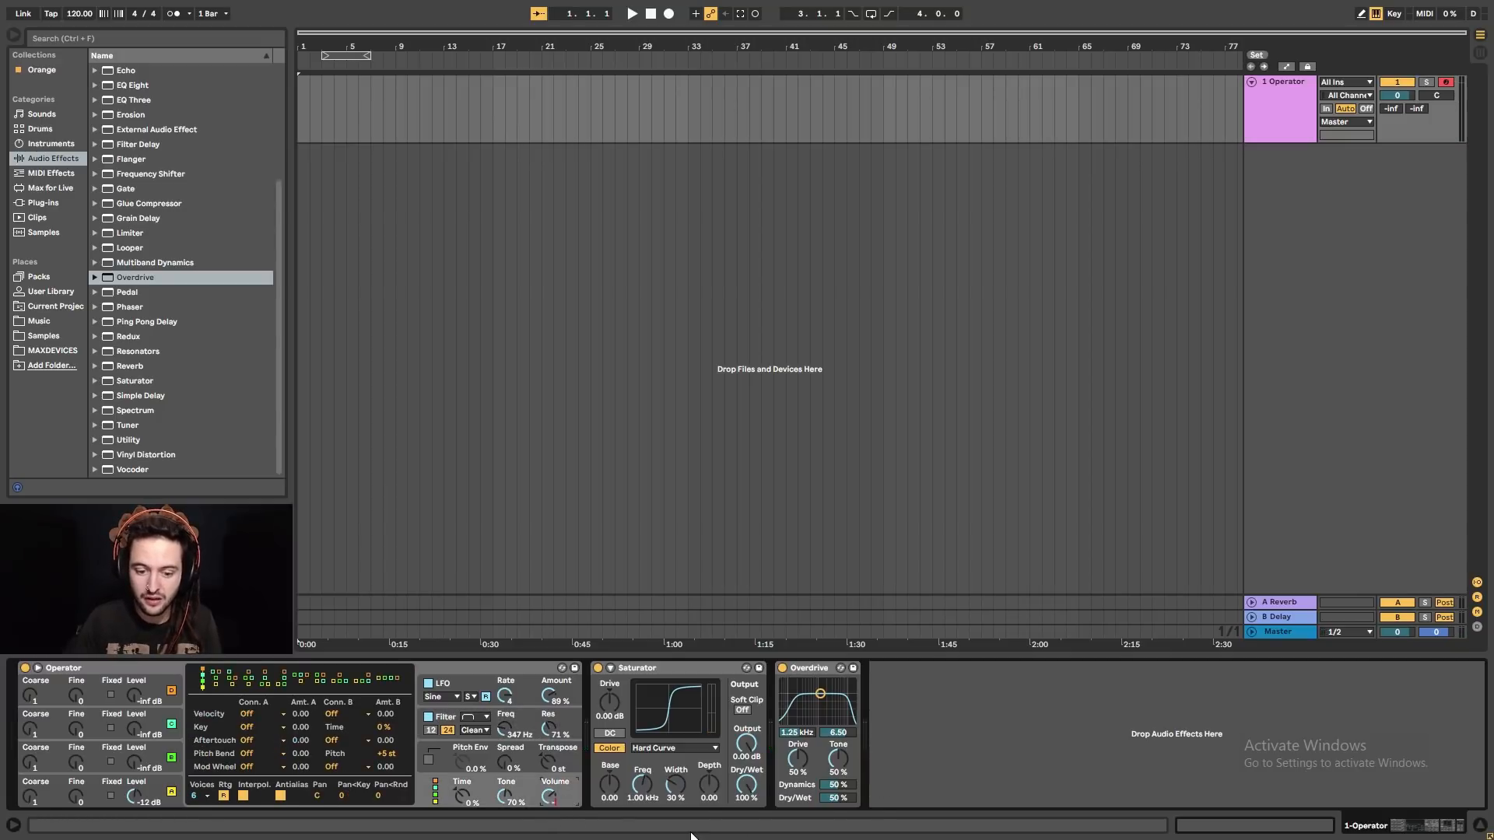
pyautogui.write('12')
pyautogui.press('Return')
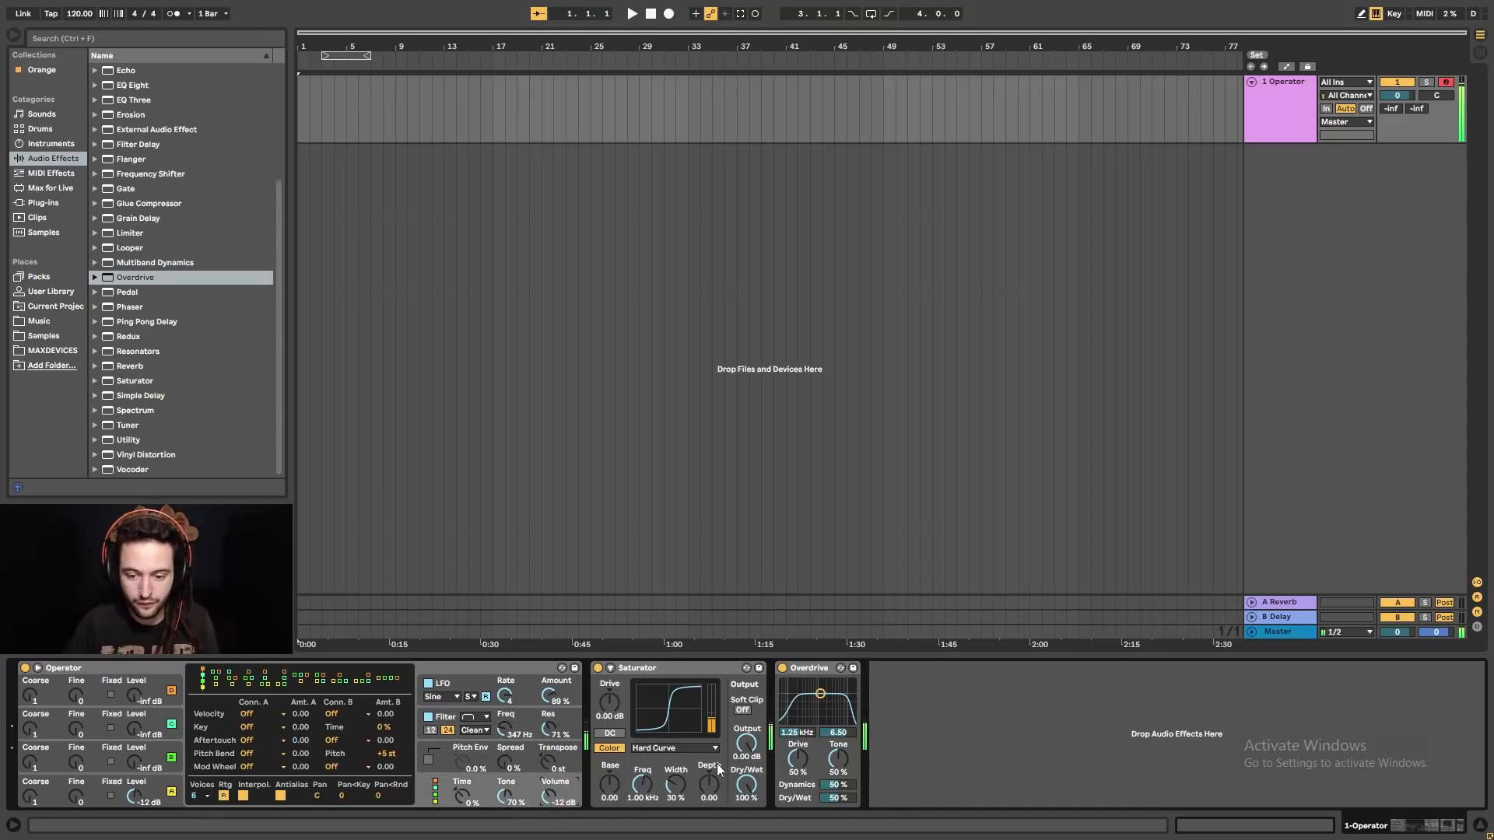
# - Set the Overdrive's dry/wet to 30 % and sweep Operator's filter frequency up to 6.67 kHz
pyautogui.moveTo(506, 727); pyautogui.dragTo(506, 658)
pyautogui.moveTo(826, 798); pyautogui.dragTo(827, 807)
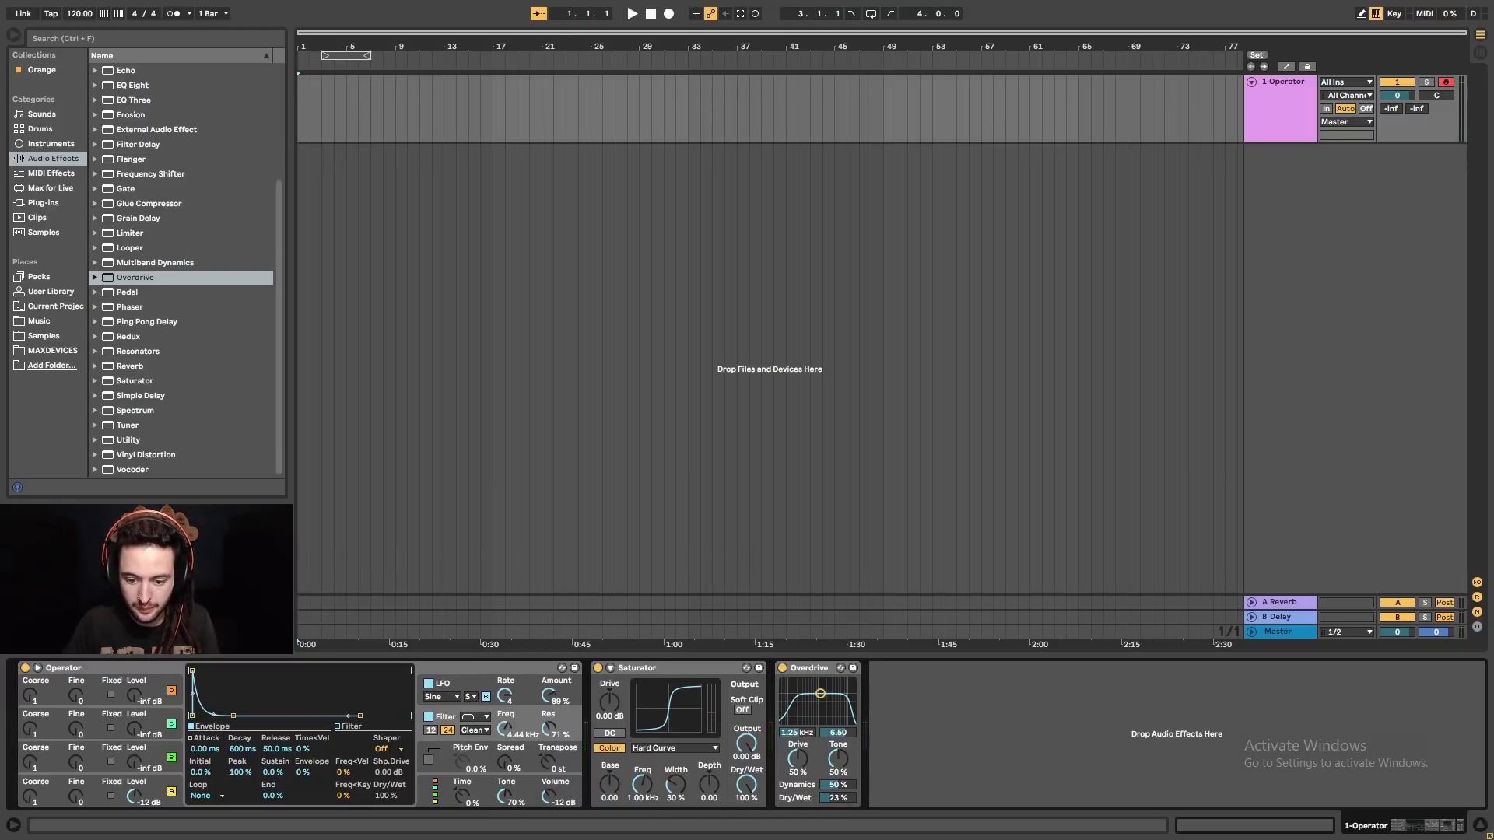
pyautogui.moveTo(826, 807); pyautogui.dragTo(826, 805)
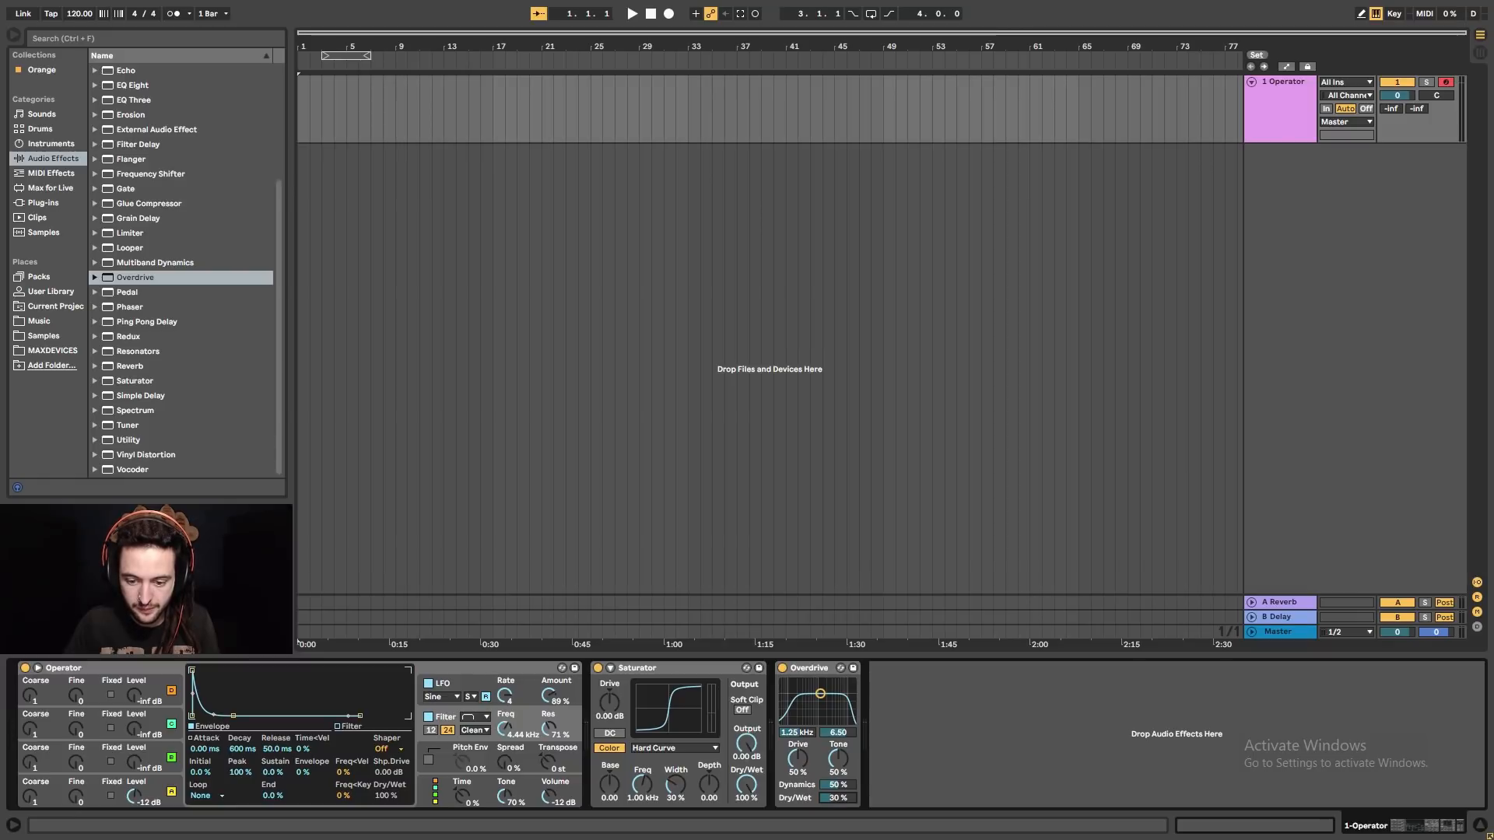
pyautogui.moveTo(510, 730); pyautogui.dragTo(510, 734)
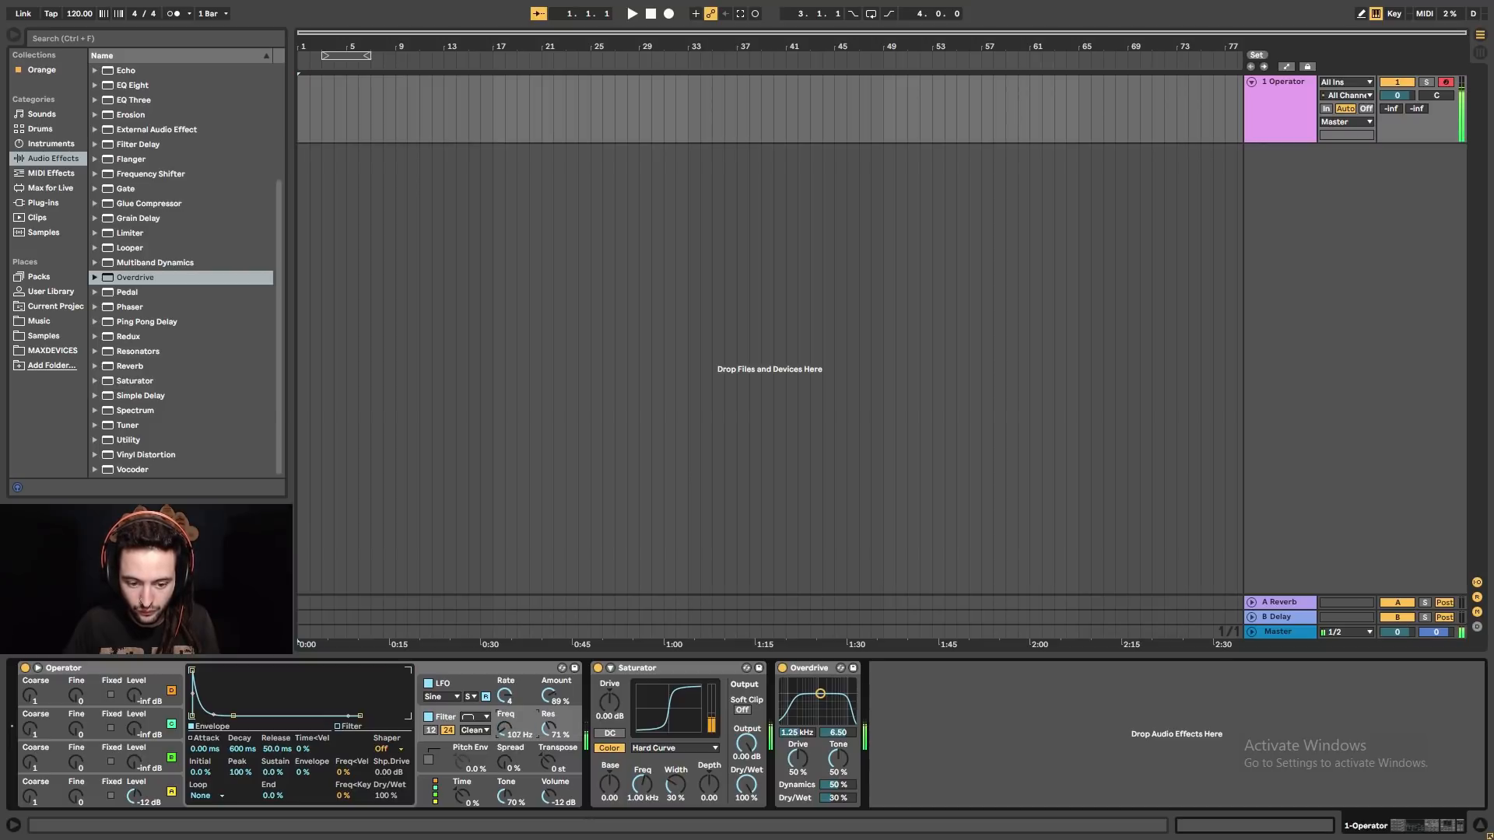
pyautogui.moveTo(511, 733); pyautogui.dragTo(507, 722)
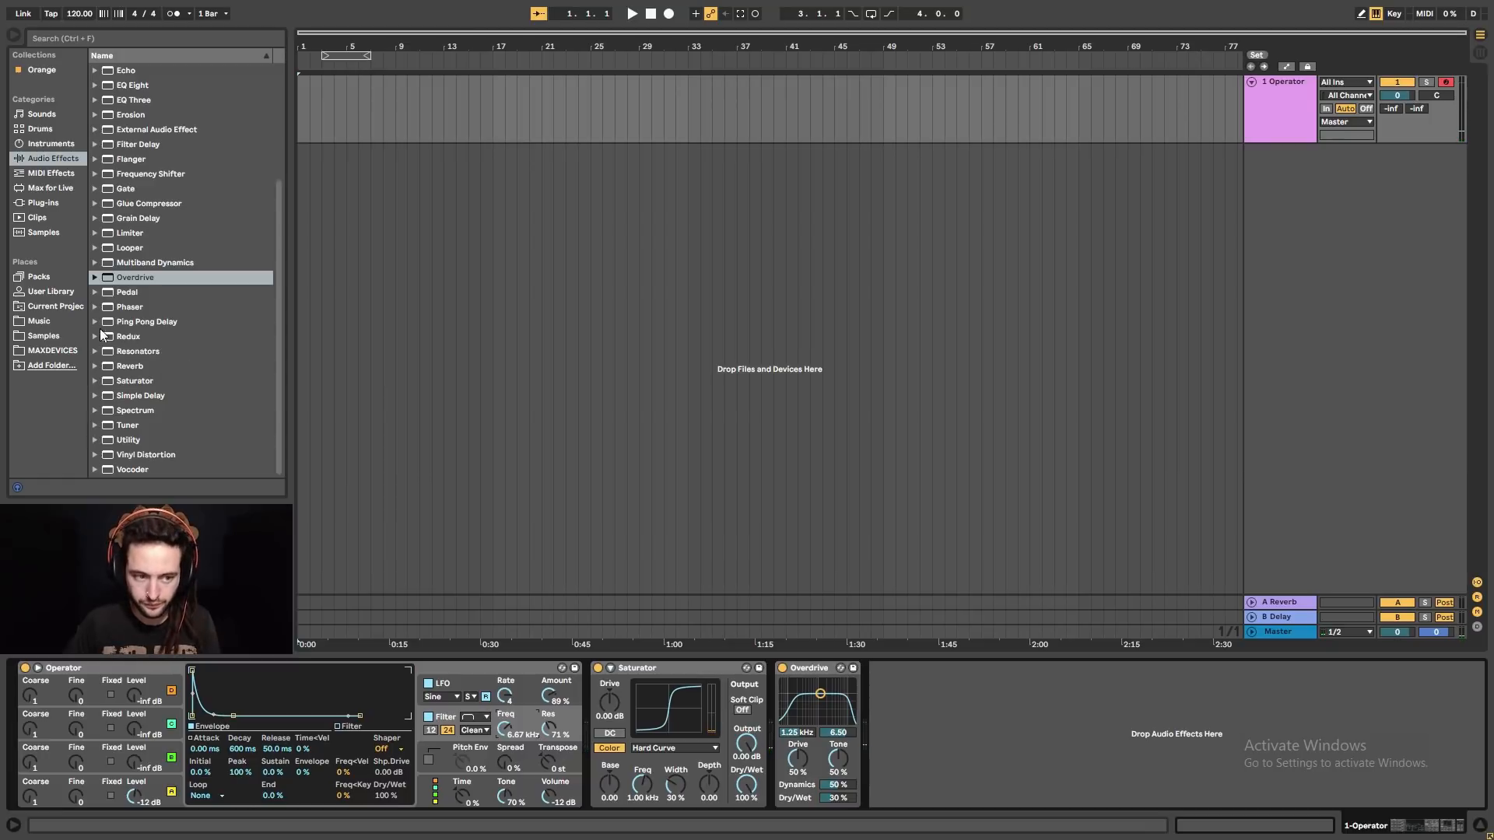
# - Add a Redux after the Overdrive with downsample set to 3, and lower Operator's filter frequency to 745 Hz
pyautogui.doubleClick(125, 333)
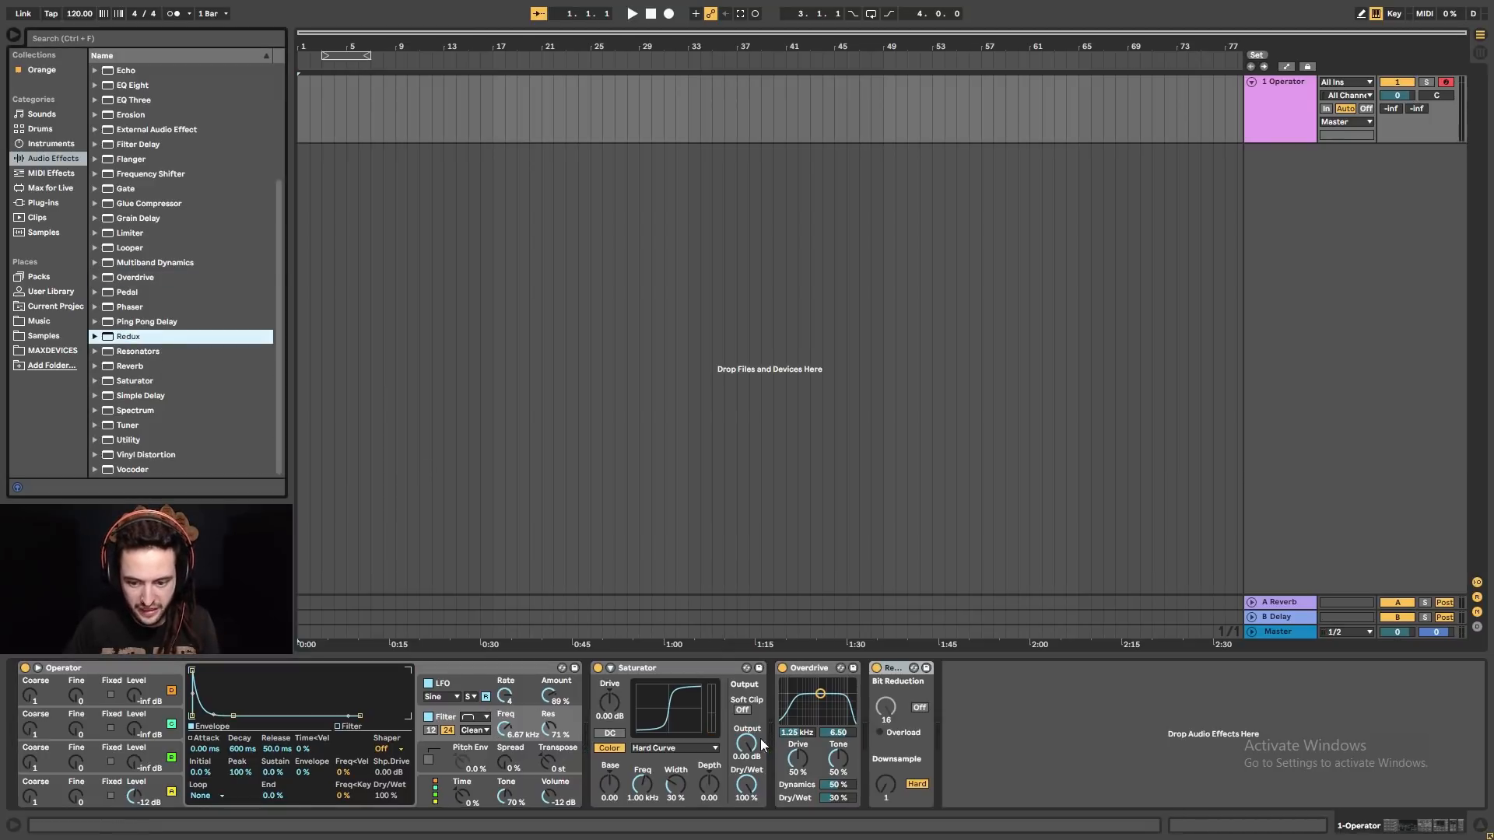
pyautogui.click(885, 784)
pyautogui.write('3')
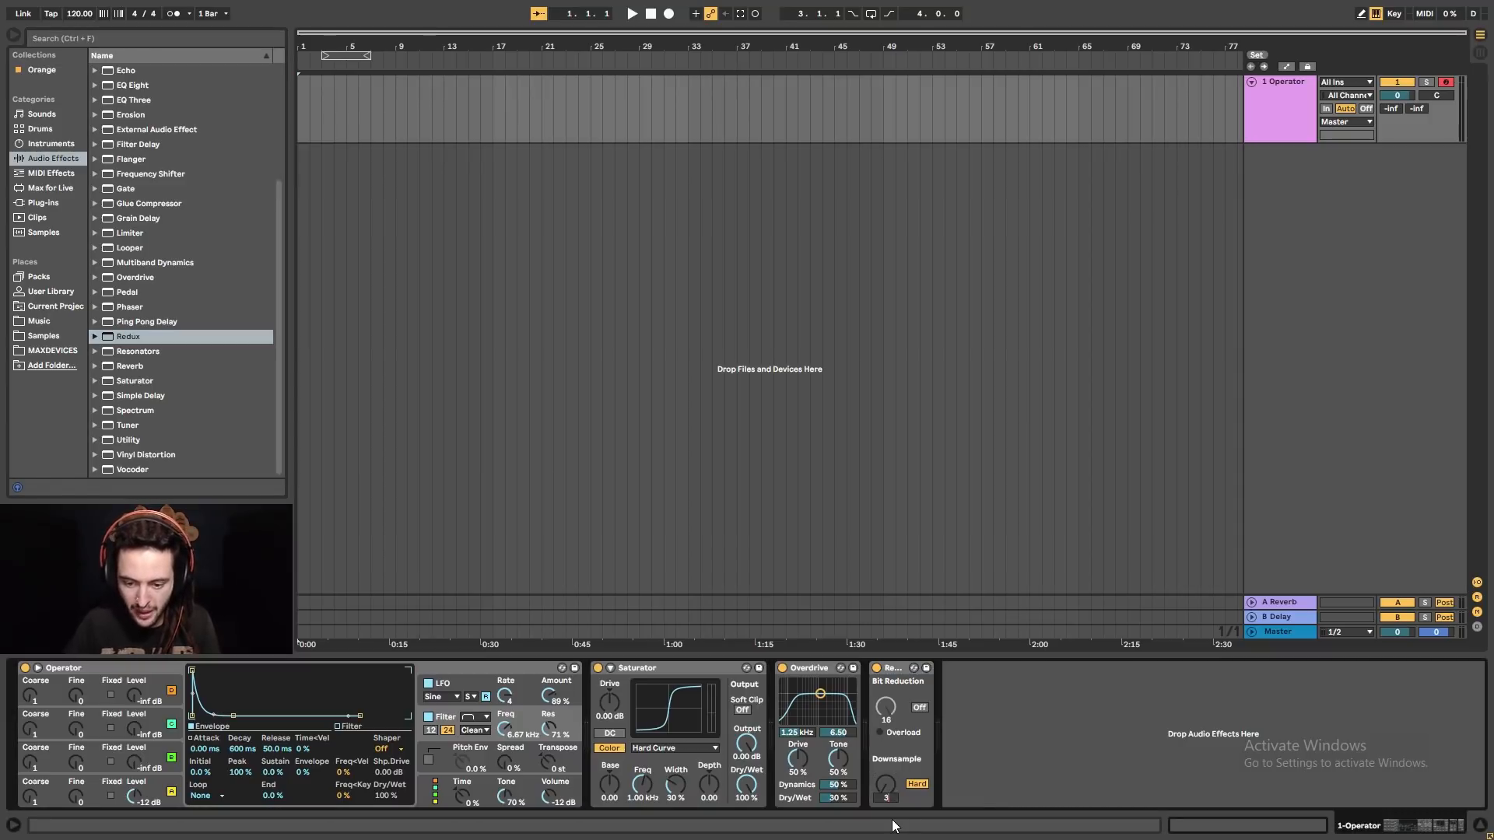
pyautogui.press('Return')
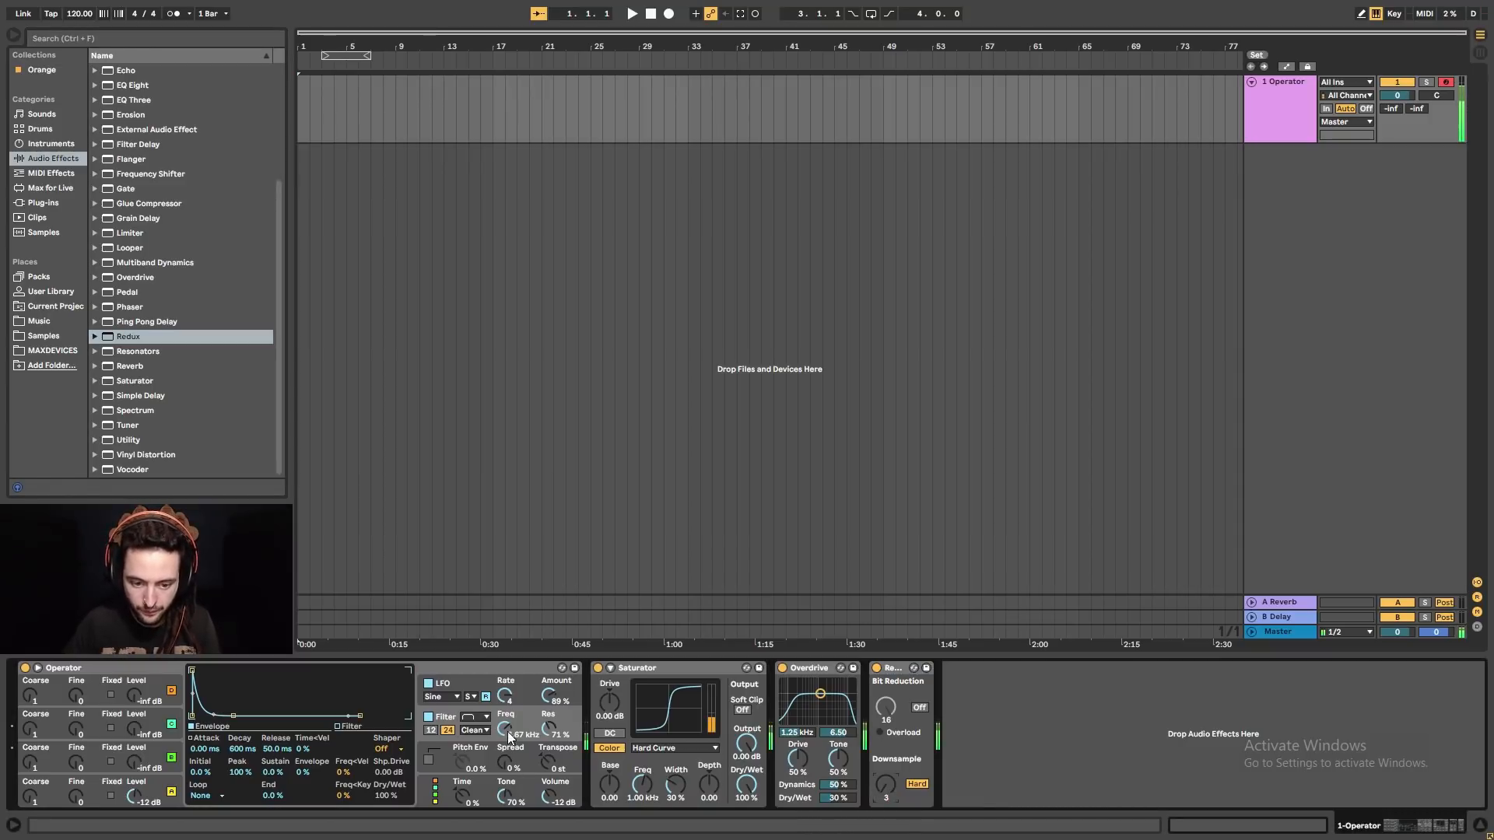
pyautogui.moveTo(506, 730); pyautogui.dragTo(505, 774)
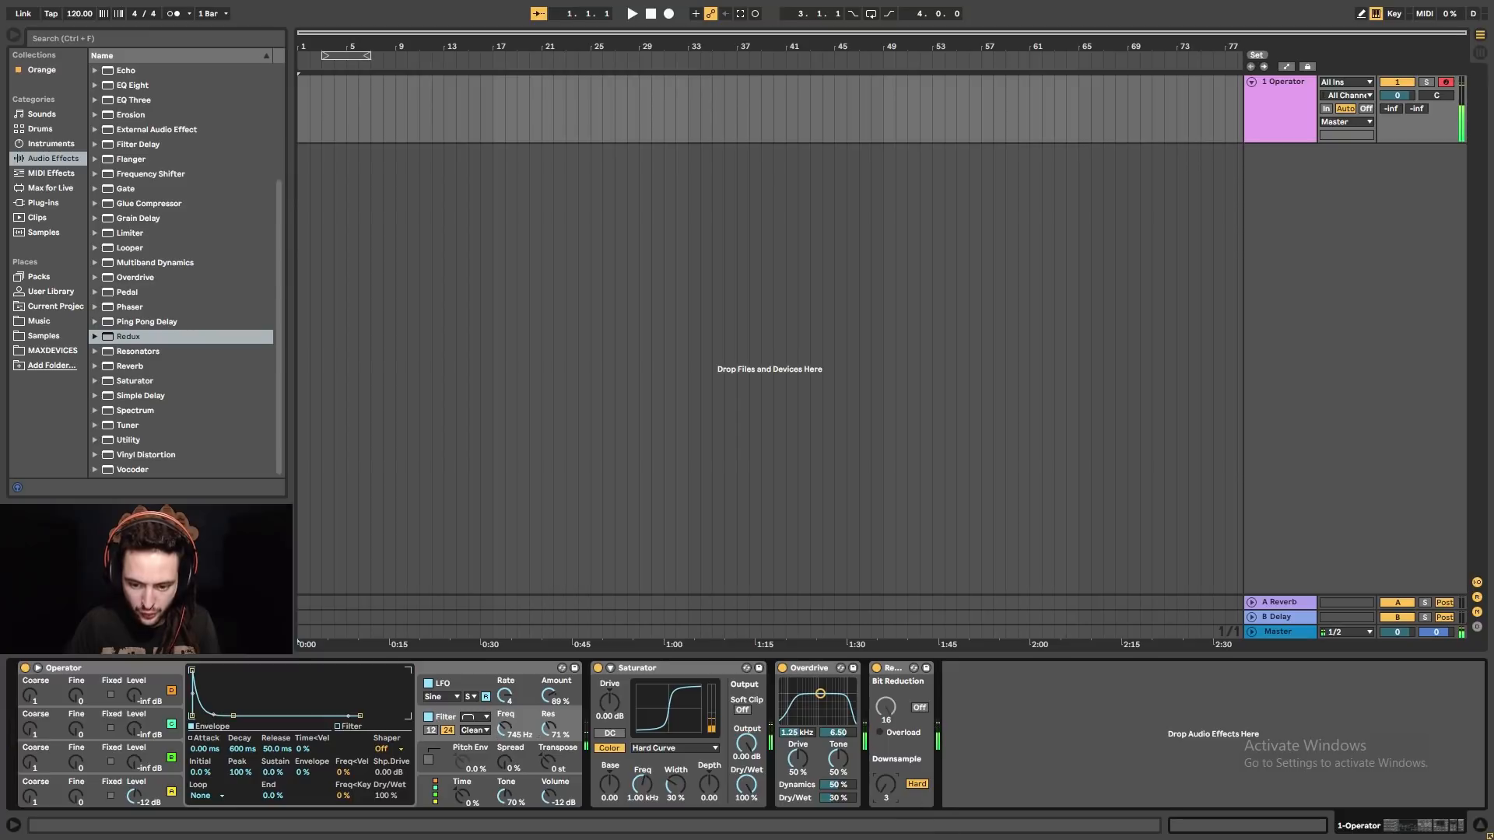
# - Set the Redux downsample to 2 and bring Operator's filter frequency to 1.31 kHz
pyautogui.write('2')
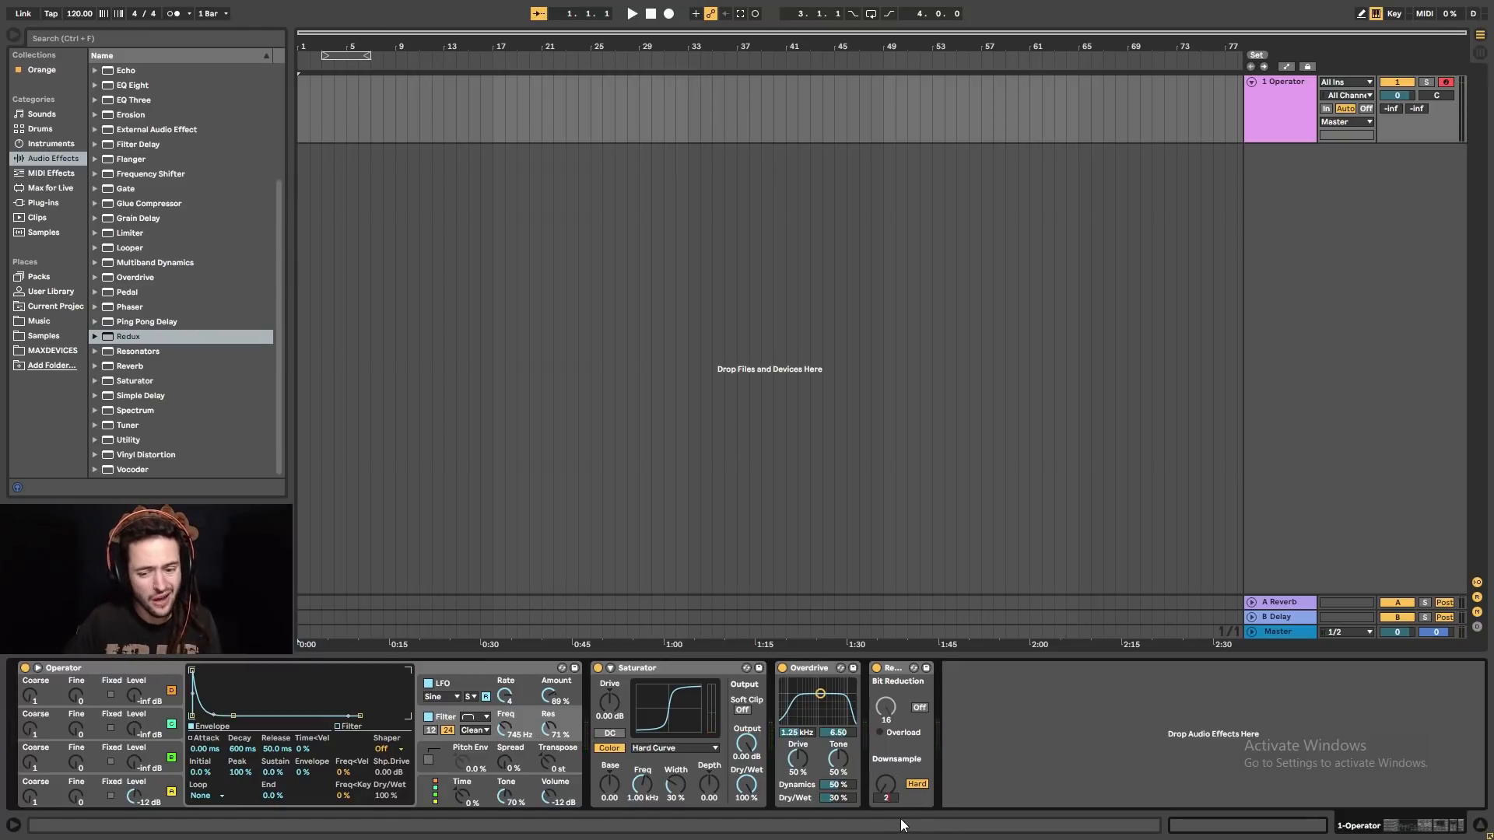
pyautogui.press('Return')
pyautogui.moveTo(507, 732); pyautogui.dragTo(504, 698)
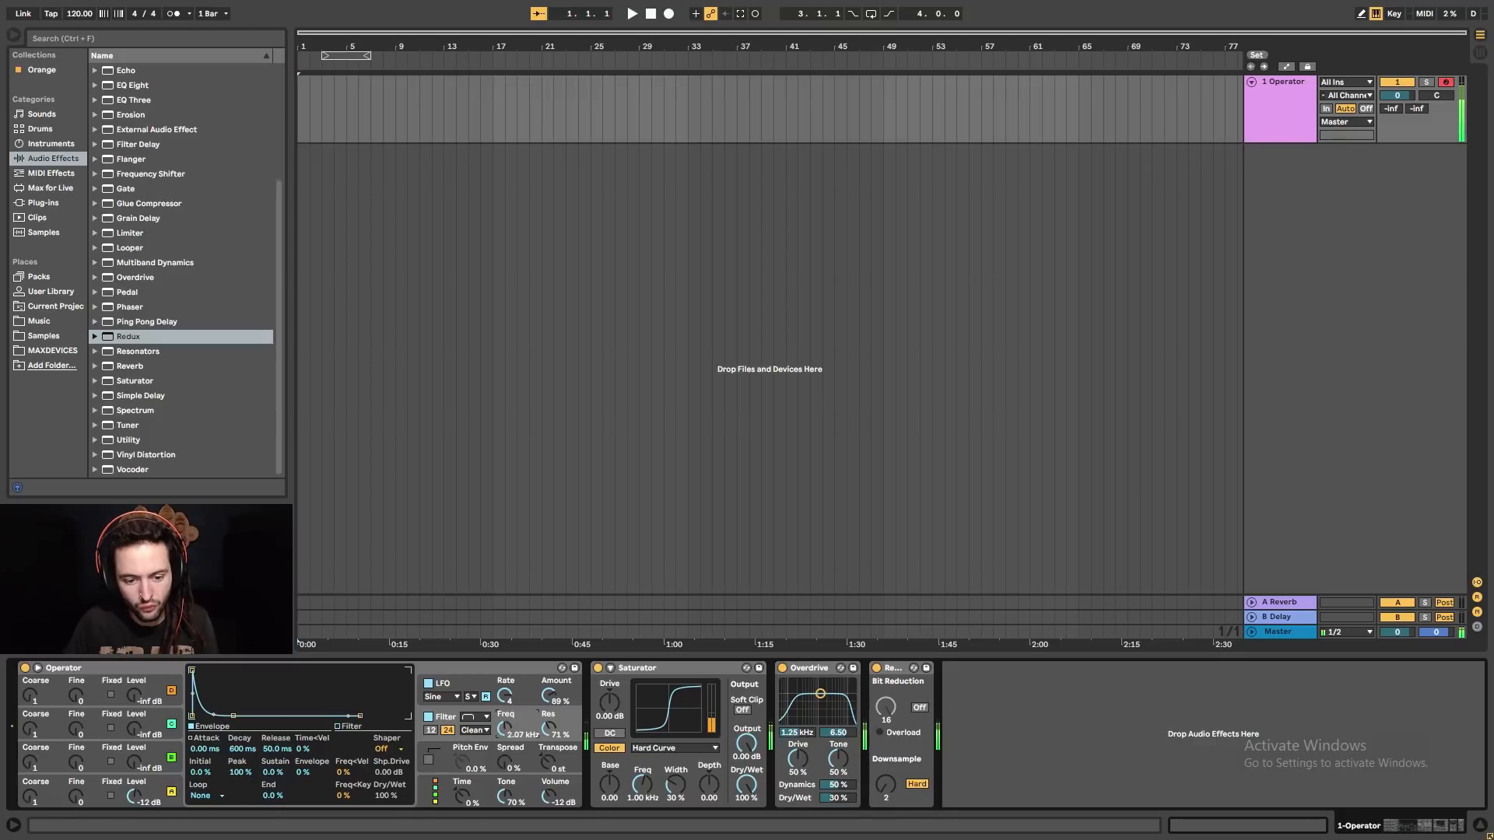
pyautogui.moveTo(504, 729)
pyautogui.mouseDown()
pyautogui.moveTo(505, 746)
pyautogui.moveTo(504, 719)
pyautogui.mouseUp()
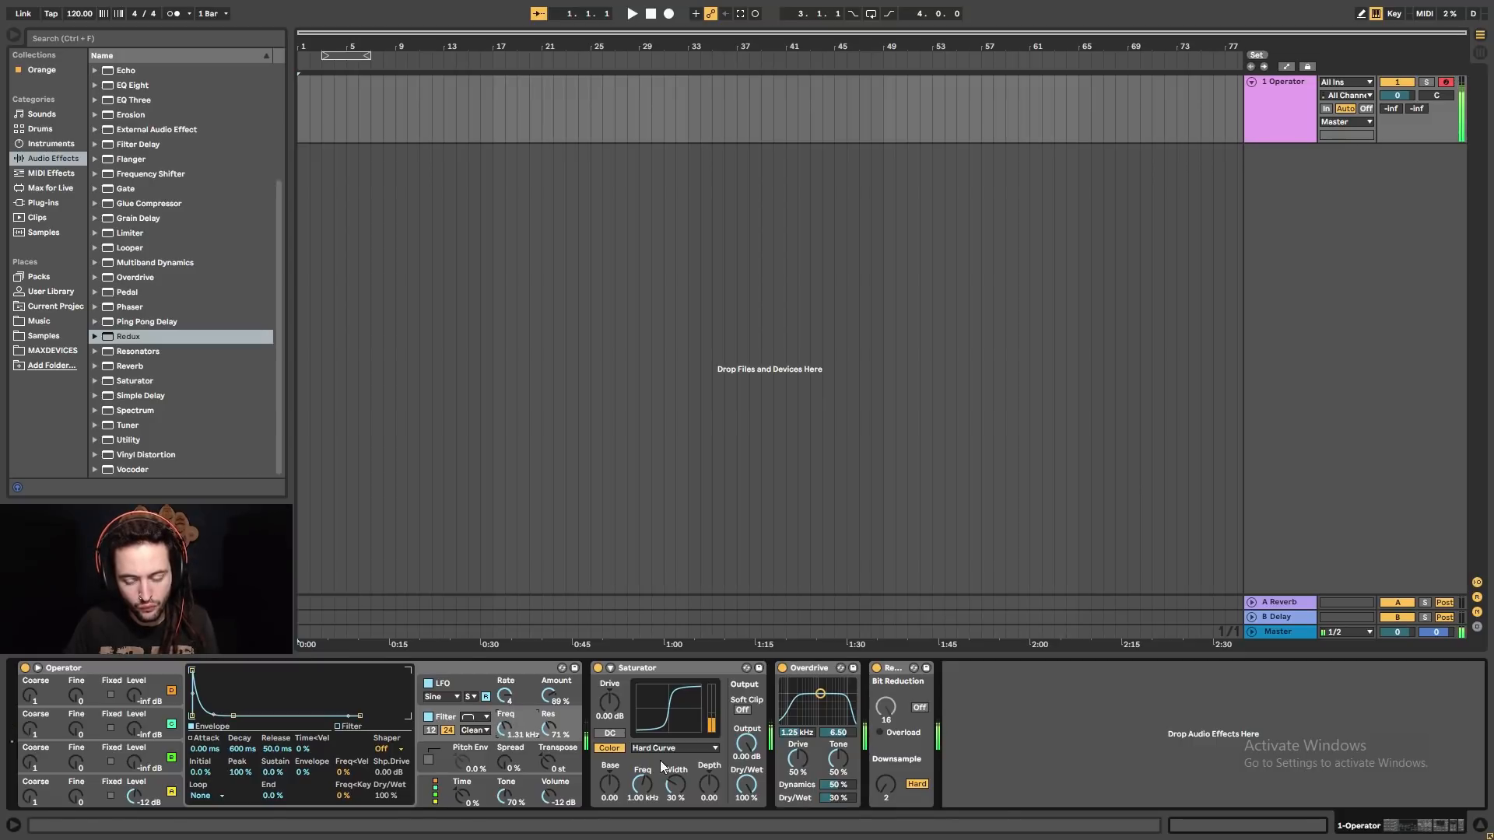
# - Collapse the Redux, Overdrive and Saturator devices to make room in the device chain
pyautogui.click(894, 674)
pyautogui.doubleClick(894, 671)
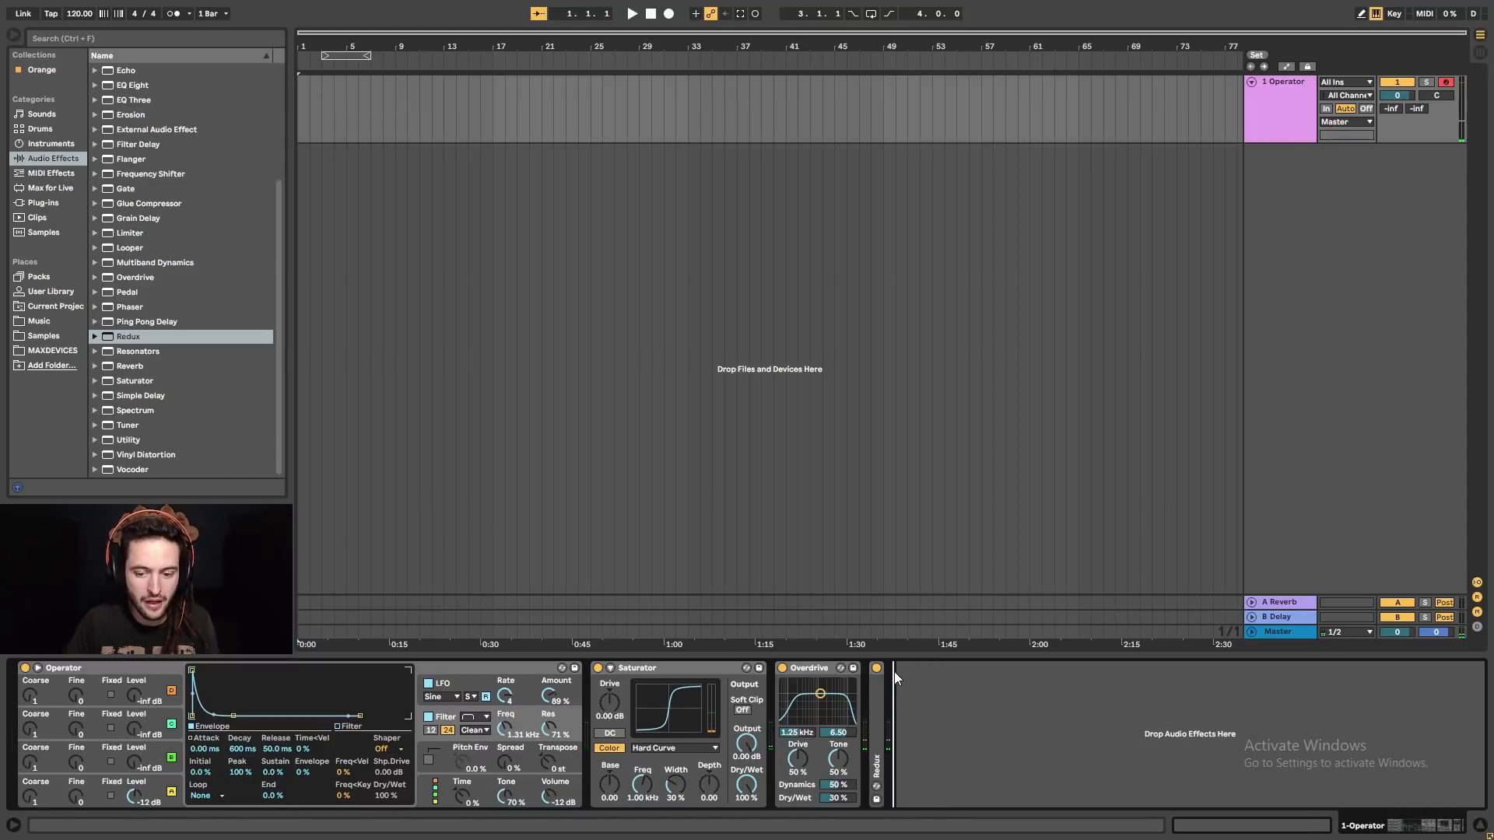
pyautogui.doubleClick(806, 669)
pyautogui.doubleClick(663, 670)
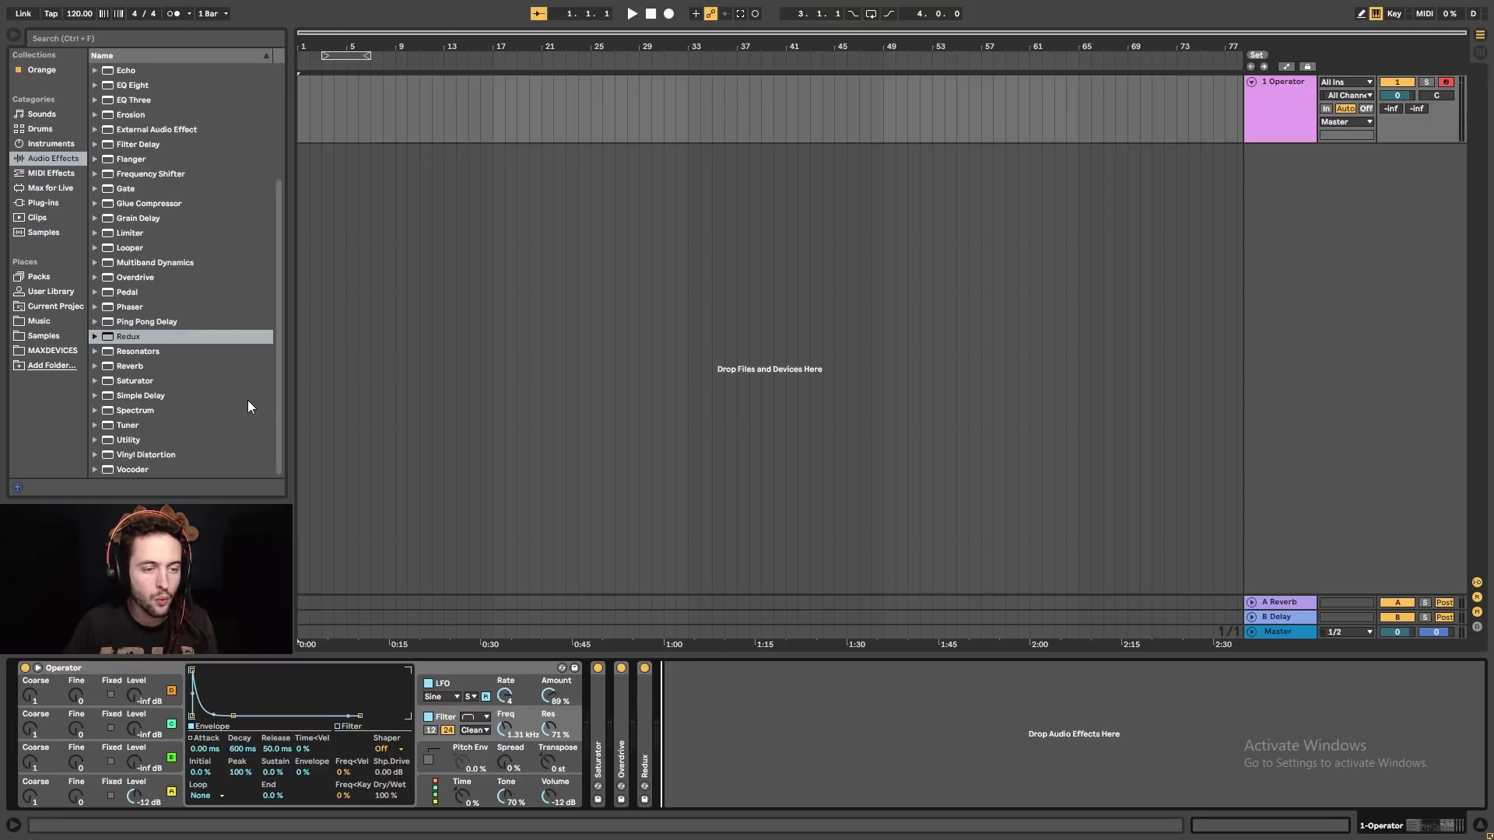
pyautogui.doubleClick(126, 307)
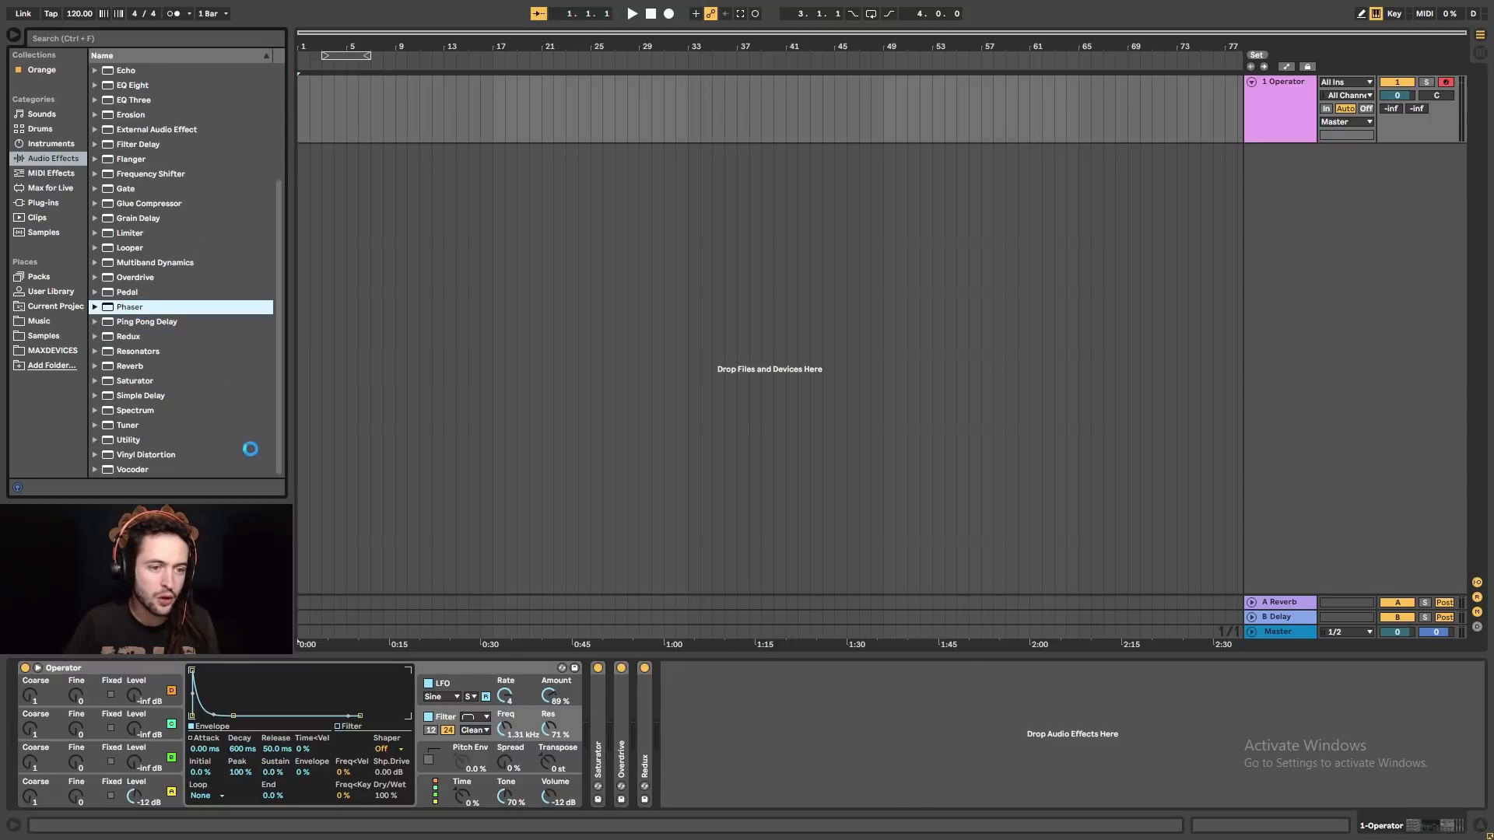
pyautogui.moveTo(773, 776); pyautogui.dragTo(796, 702)
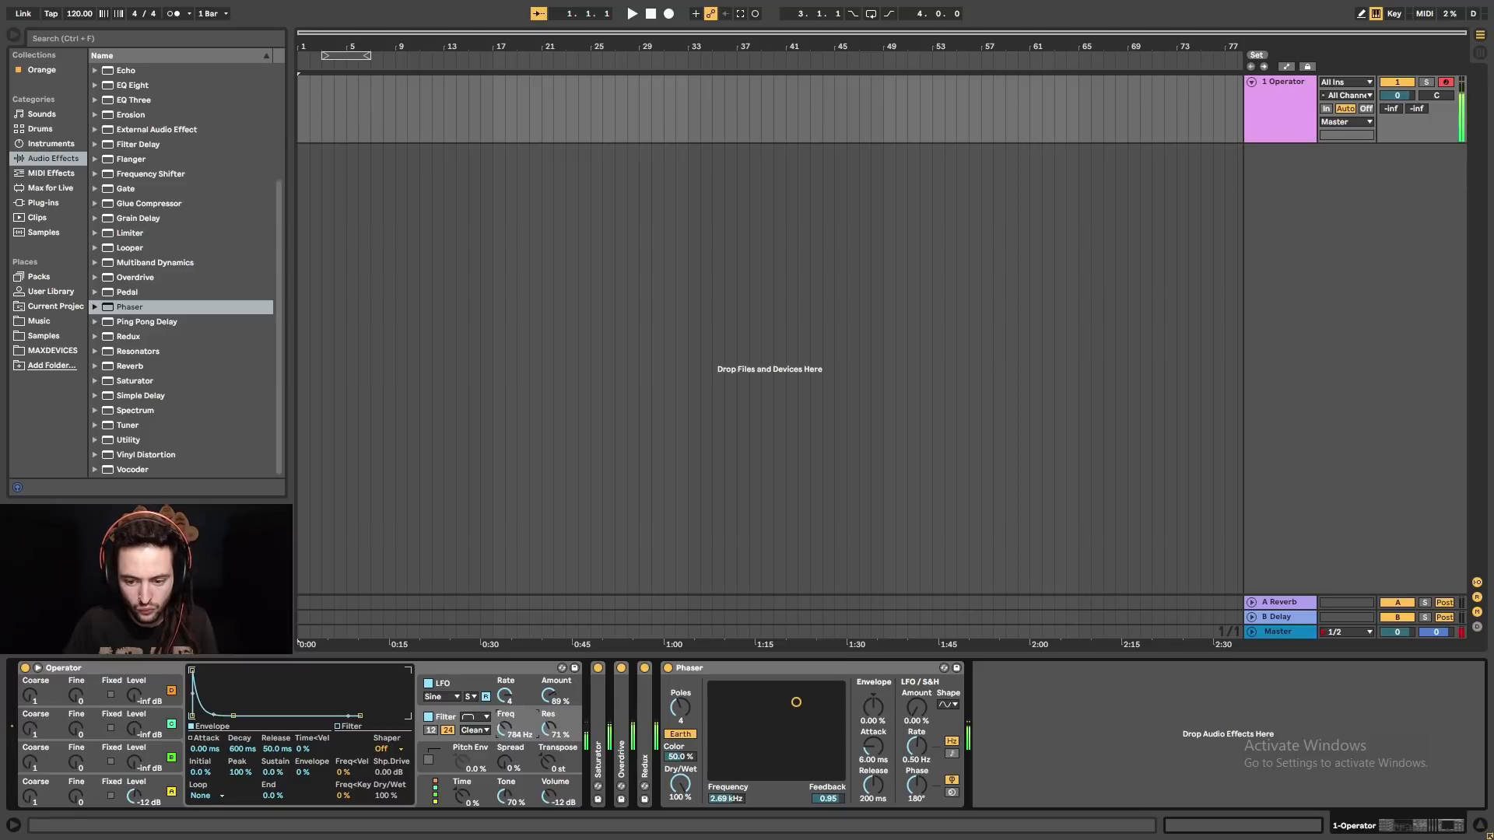
pyautogui.click(725, 667)
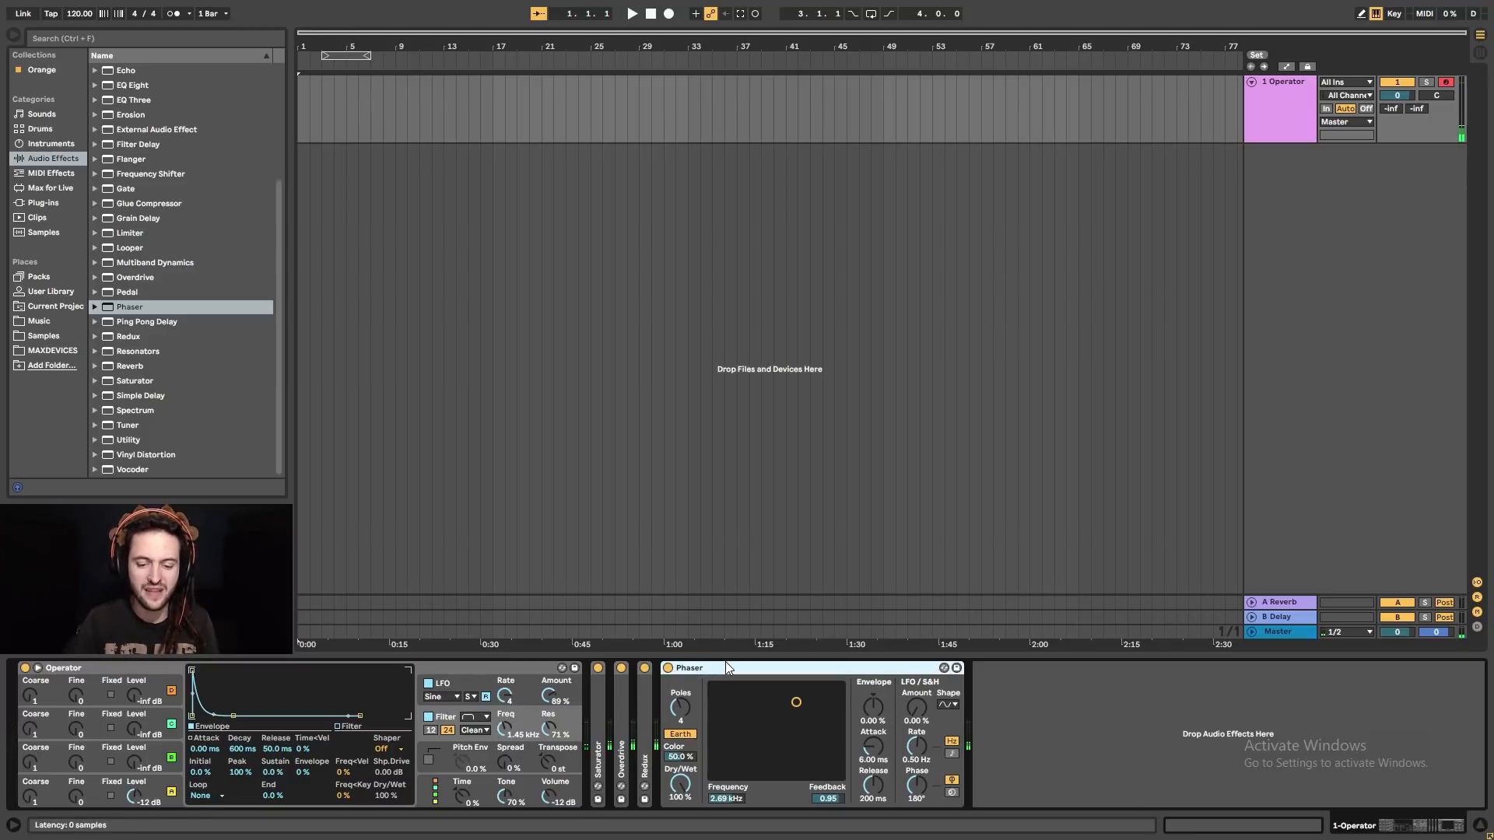
pyautogui.press('Delete')
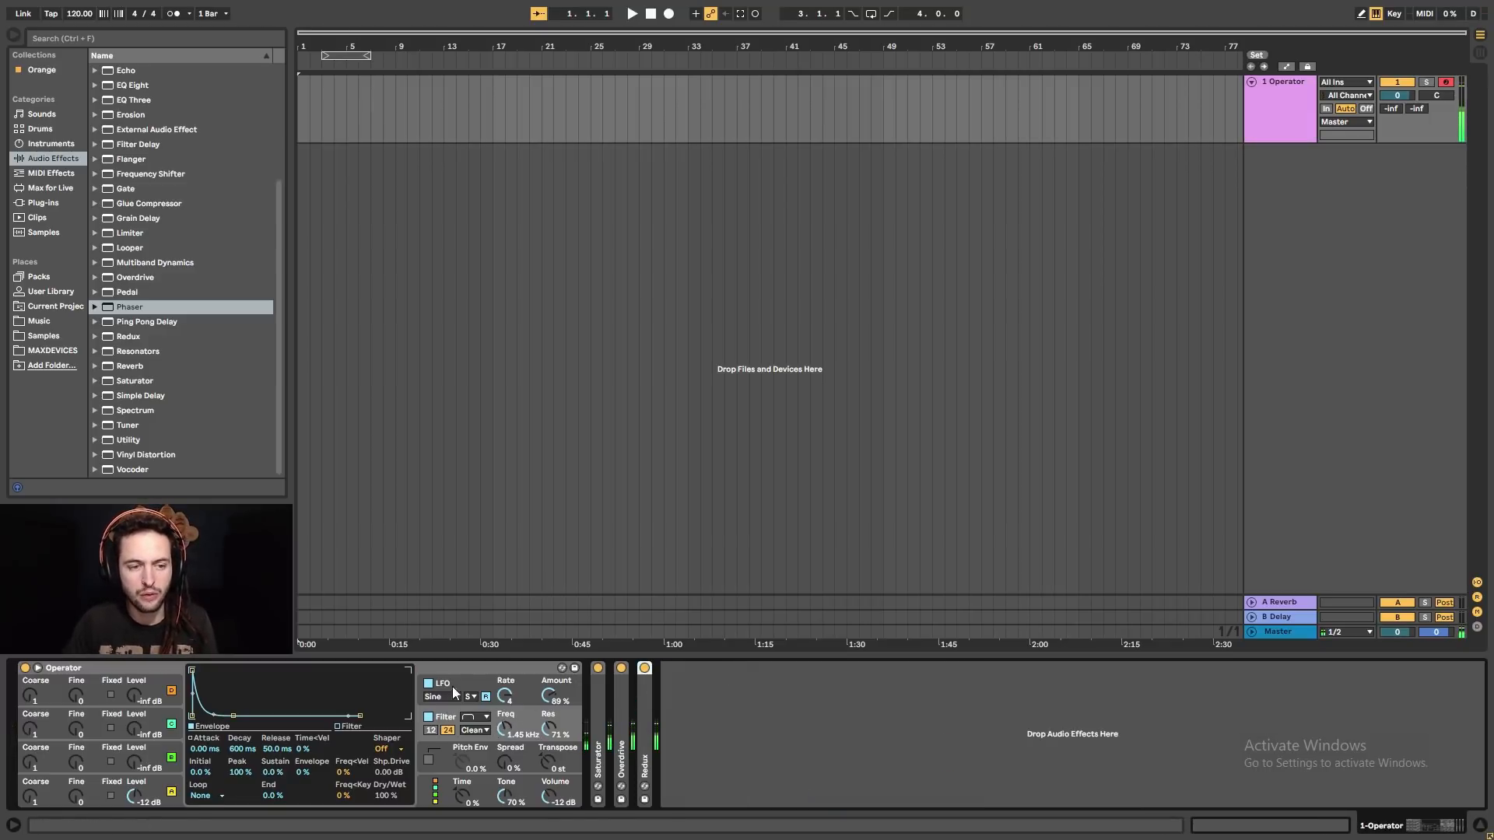
# - Lower Operator's filter frequency to 384 Hz and add a Flanger after the Redux
pyautogui.moveTo(534, 711); pyautogui.dragTo(533, 762)
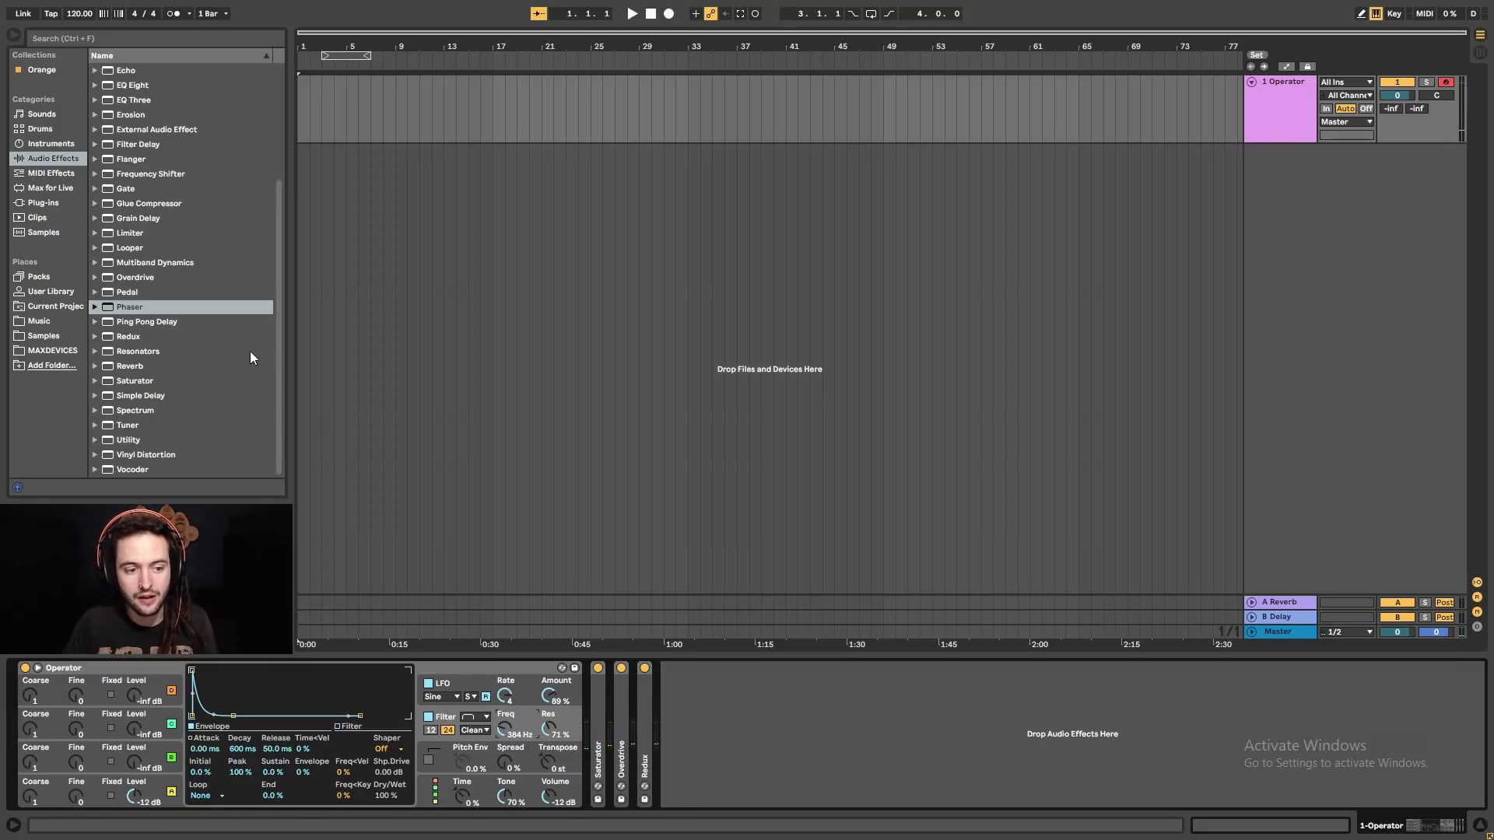
pyautogui.scroll(5, 221, 356)
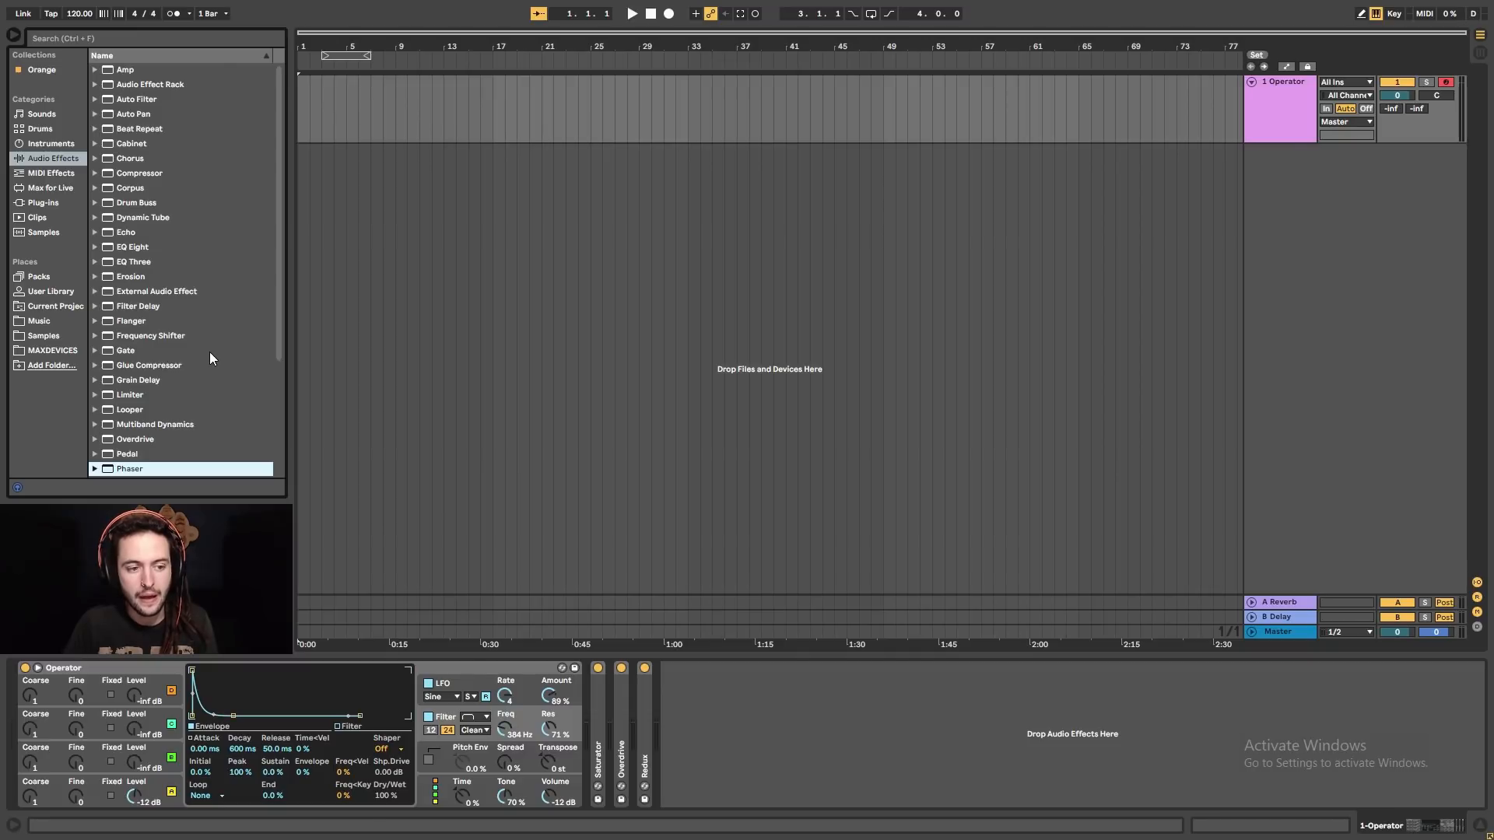
pyautogui.click(143, 322)
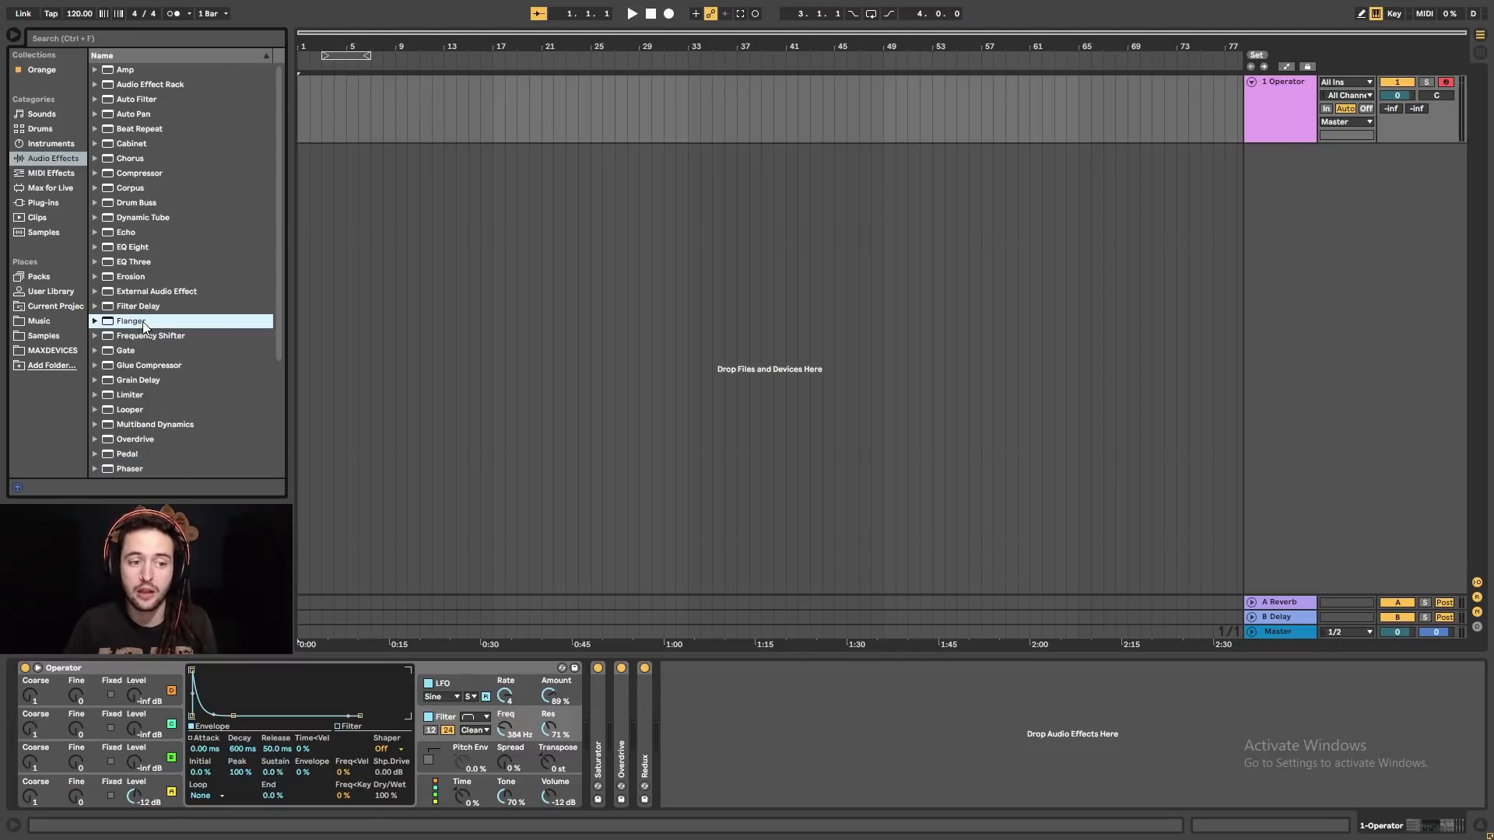
pyautogui.doubleClick(143, 320)
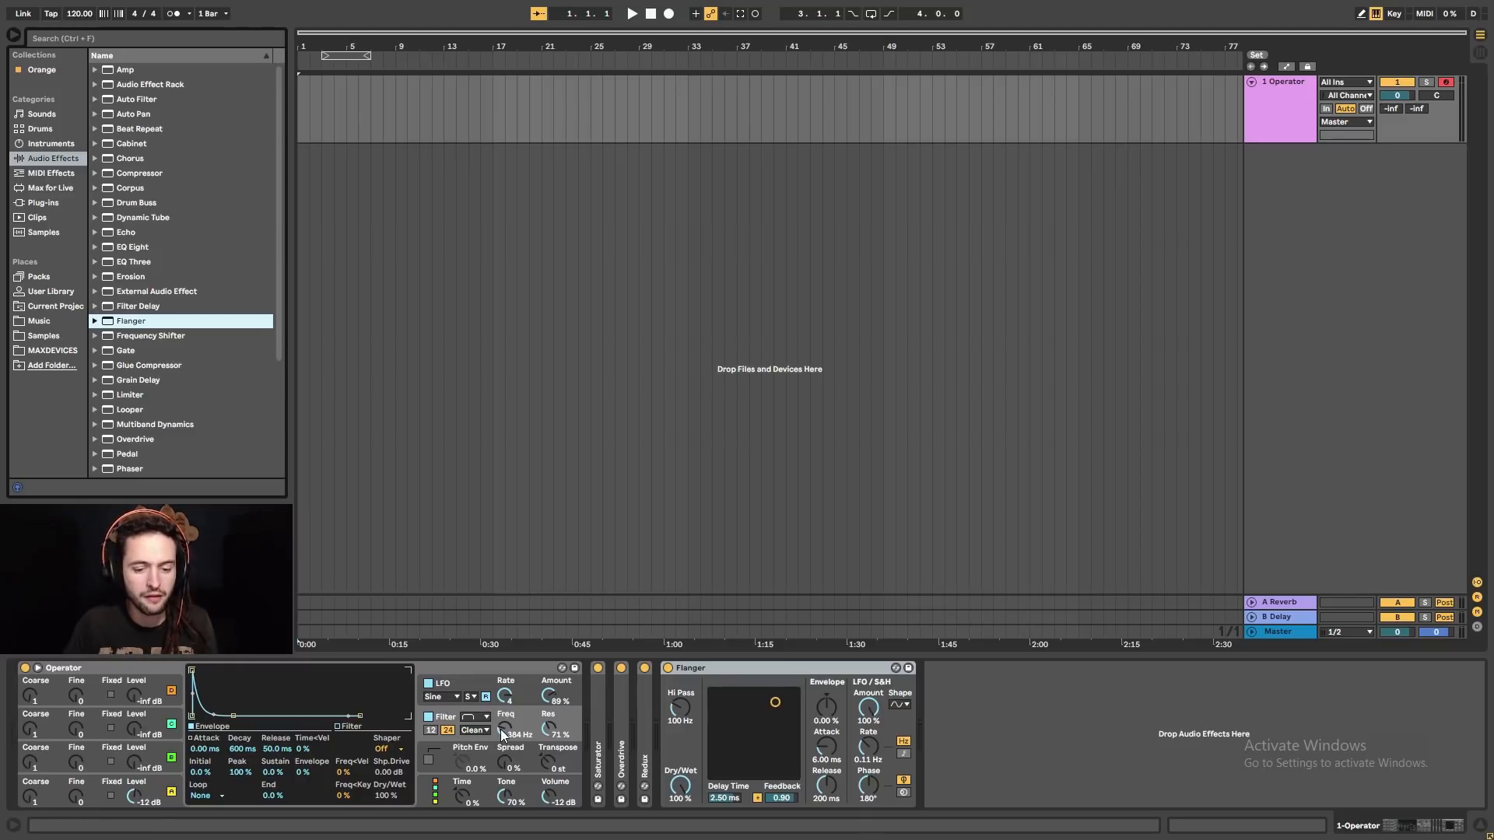
# - Set the Flanger's dry/wet to 30 % and sweep Operator's filter frequency up to 3.62 kHz
pyautogui.moveTo(505, 730); pyautogui.dragTo(504, 721)
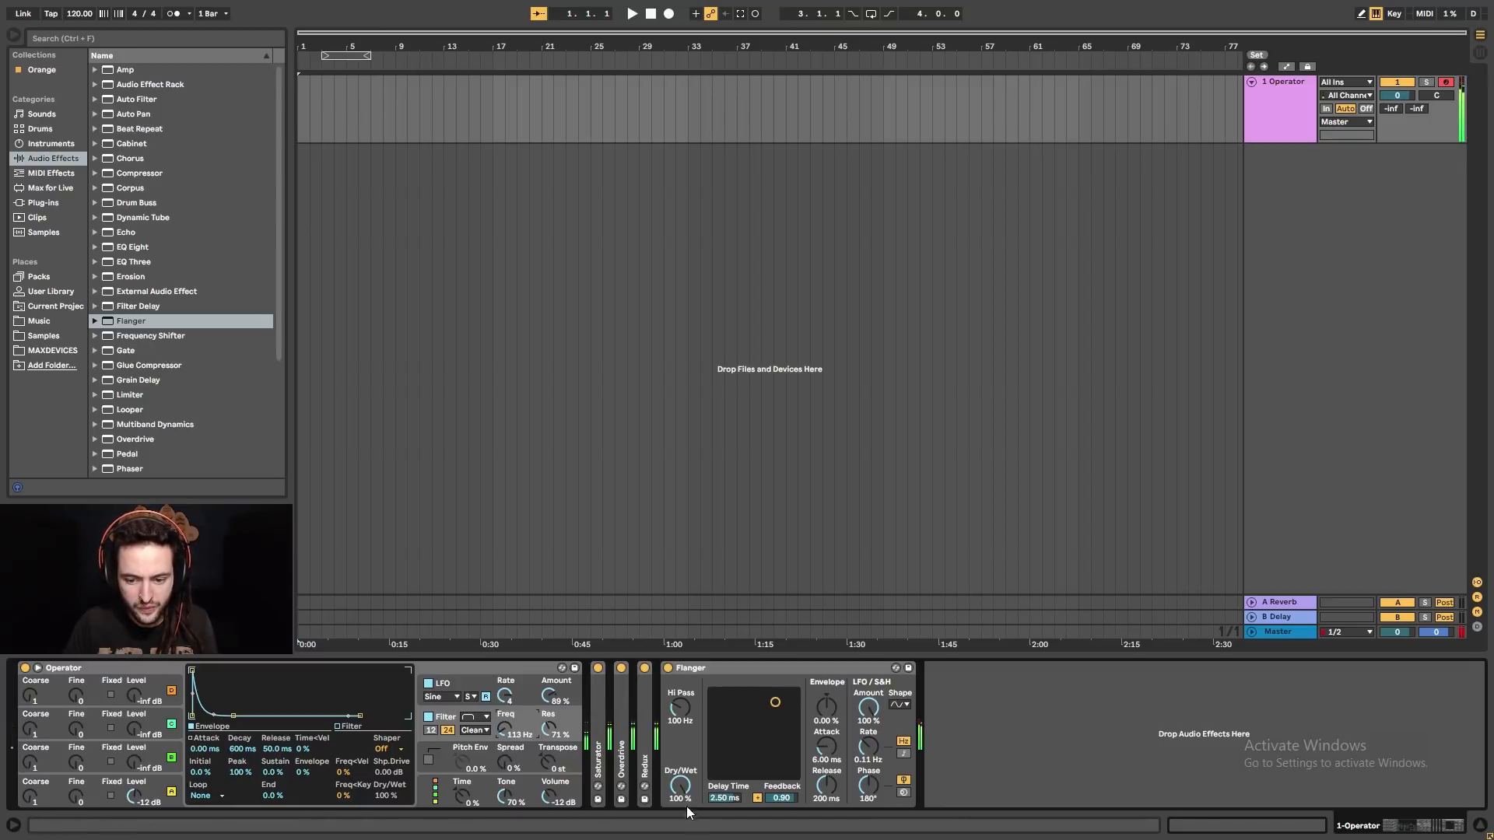
pyautogui.moveTo(685, 791); pyautogui.dragTo(685, 824)
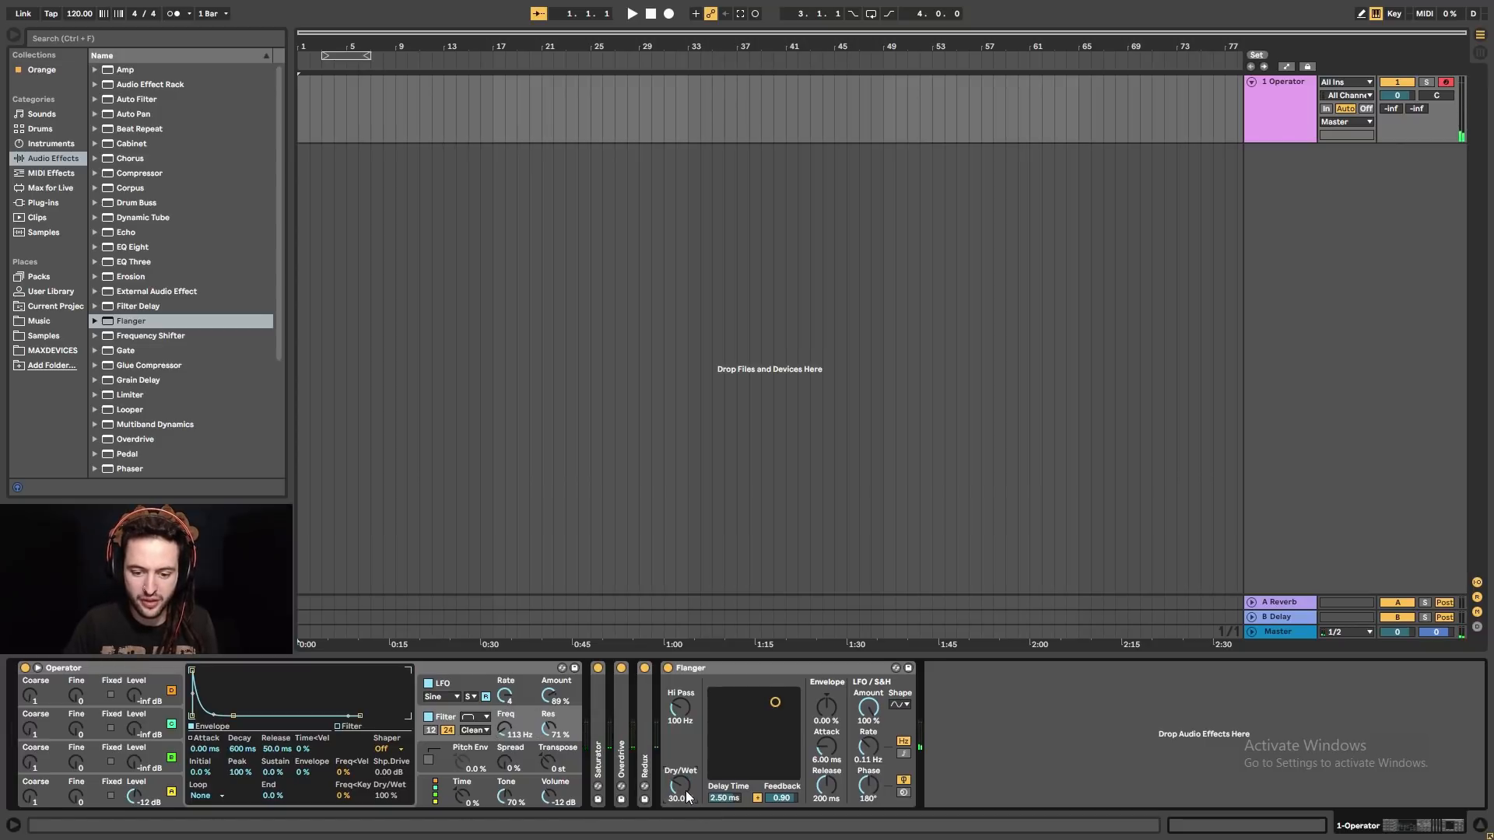
pyautogui.moveTo(507, 728); pyautogui.dragTo(507, 692)
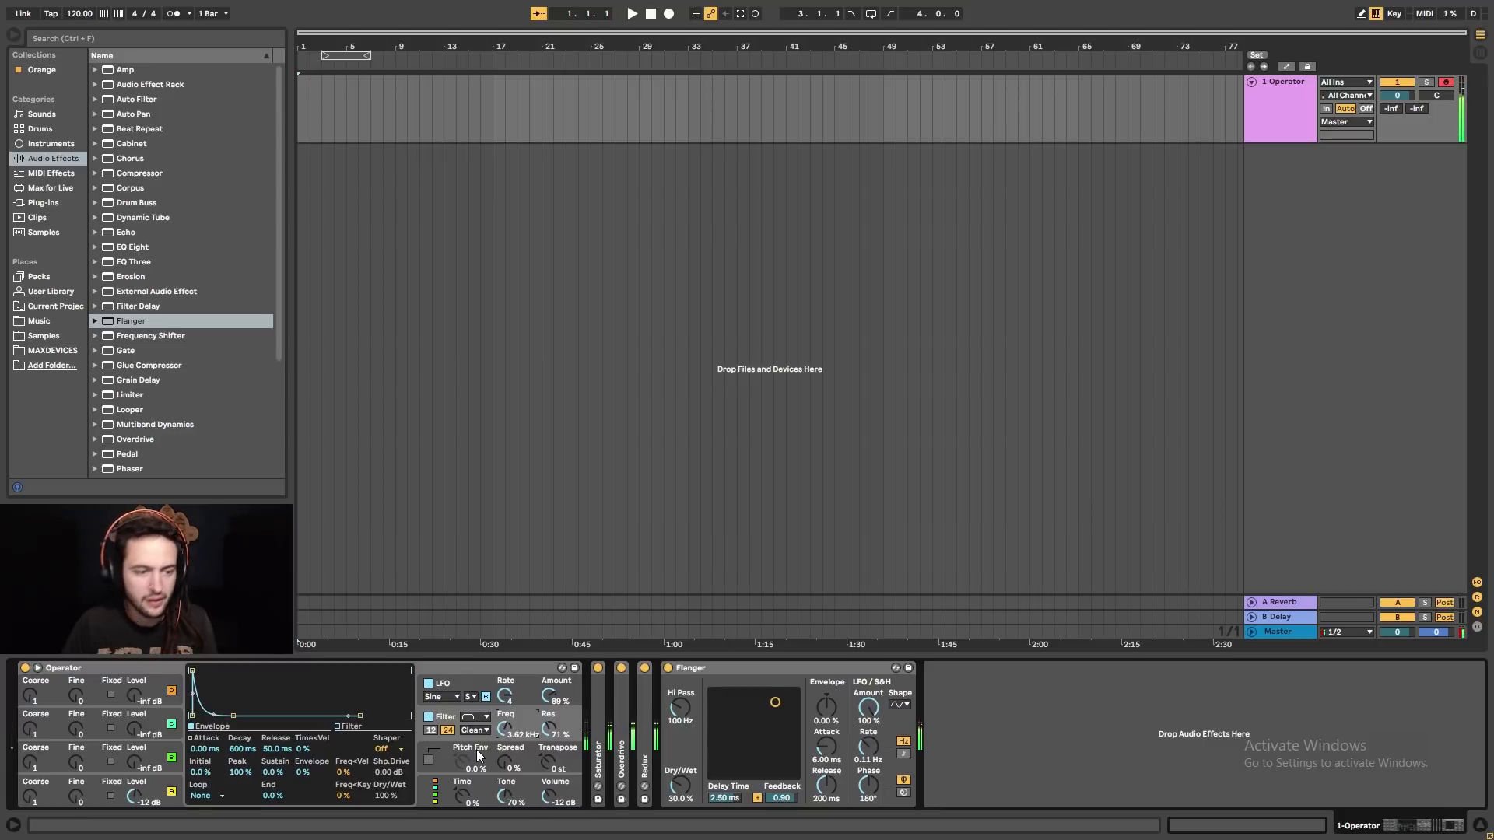
# - Insert a Utility between the Redux and the Flanger and set its gain to -6 dB
pyautogui.scroll(-2, 221, 335)
pyautogui.scroll(-3, 221, 335)
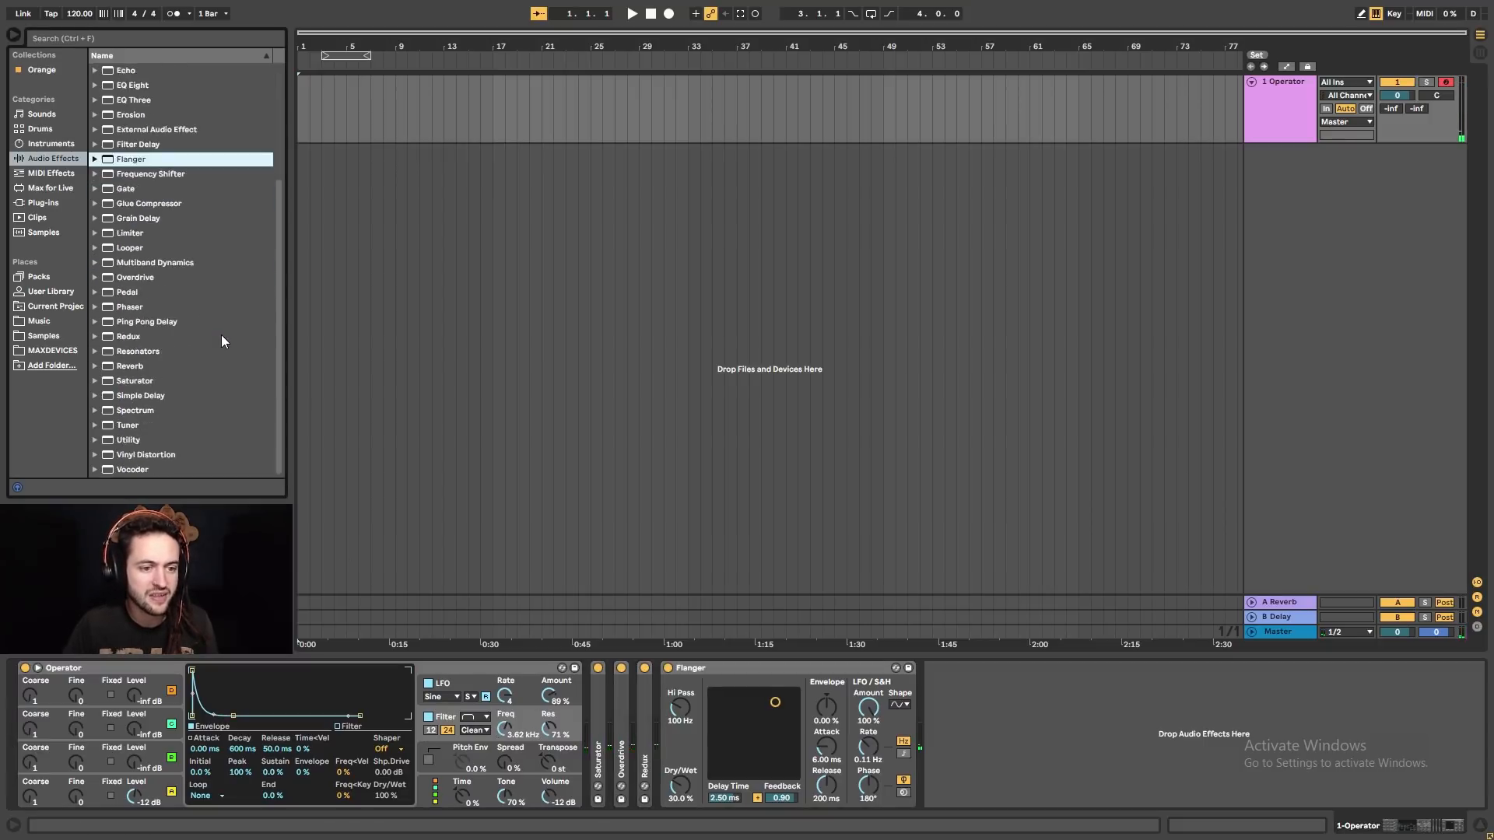
pyautogui.click(127, 439)
pyautogui.moveTo(128, 438); pyautogui.dragTo(667, 737)
pyautogui.click(740, 716)
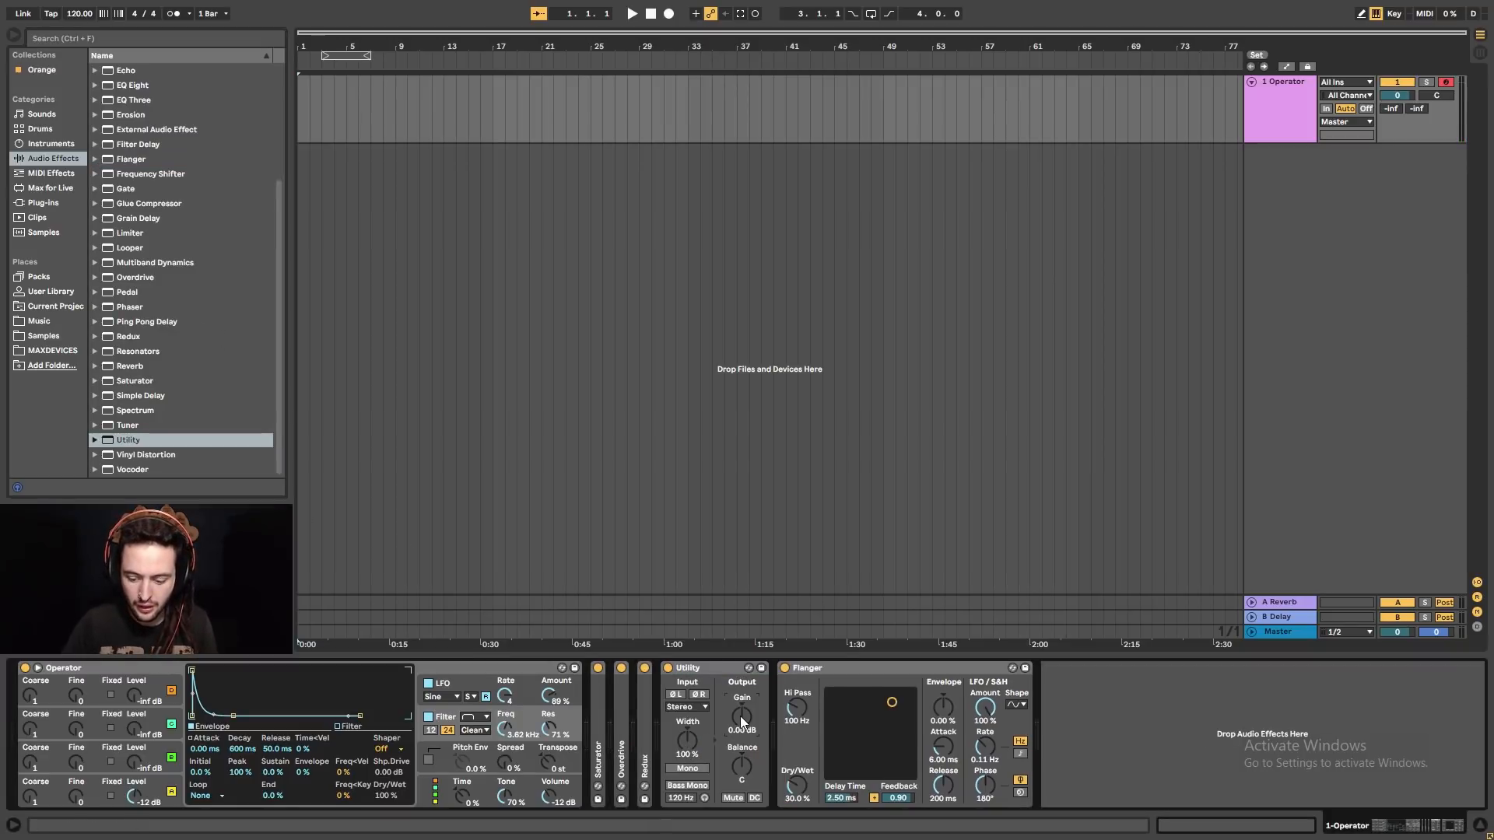
pyautogui.write('-6')
pyautogui.press('Return')
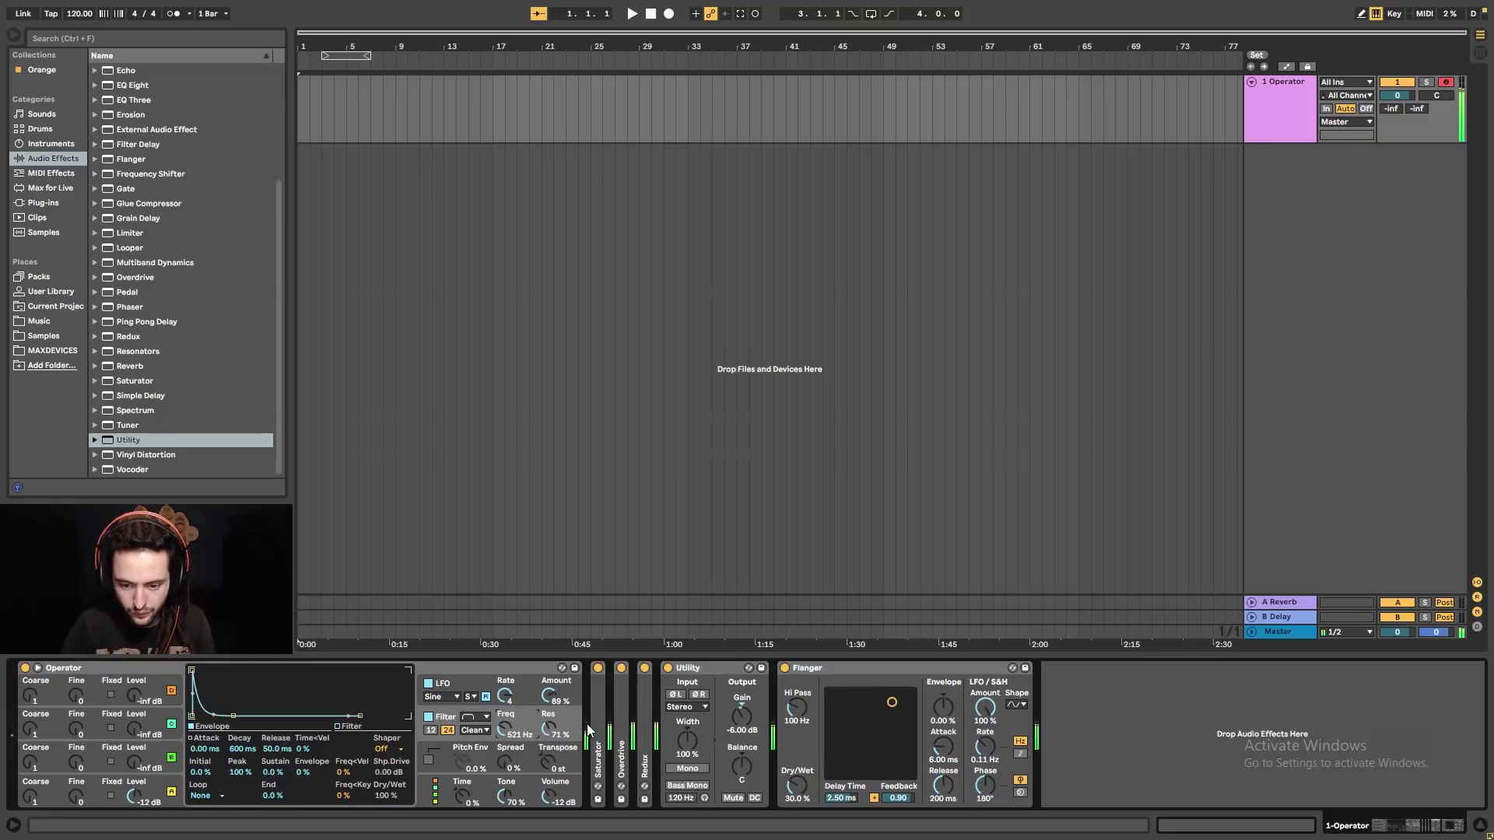
# - Collapse the Flanger and Utility devices and add an EQ Eight at the end of the chain
pyautogui.doubleClick(894, 666)
pyautogui.doubleClick(755, 667)
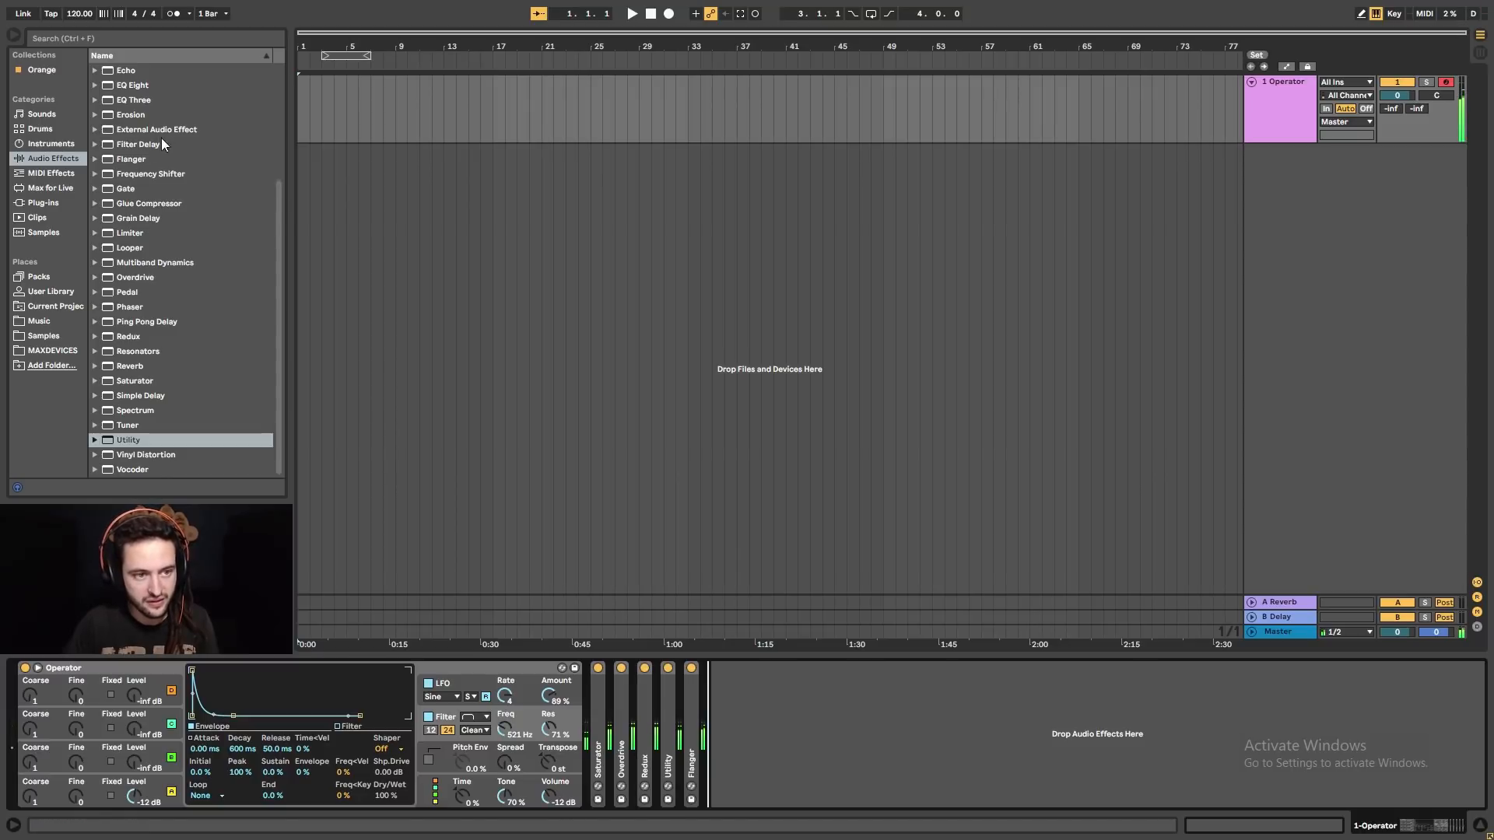
pyautogui.doubleClick(134, 85)
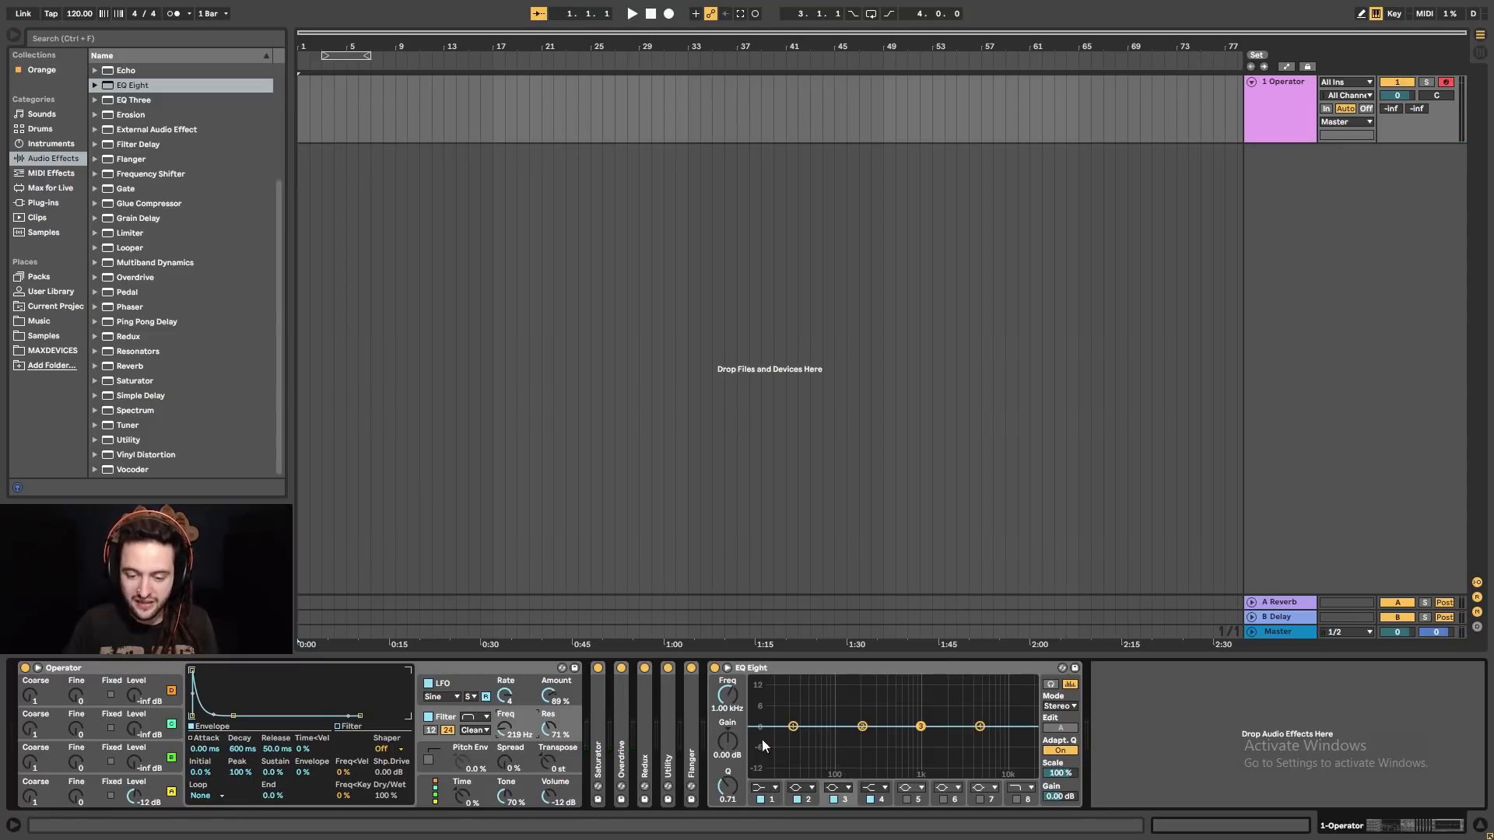
# - Make EQ Eight's band 1 a steep low cut at 115 Hz and sweep Operator's filter frequency up to 4.67 kHz
pyautogui.click(774, 791)
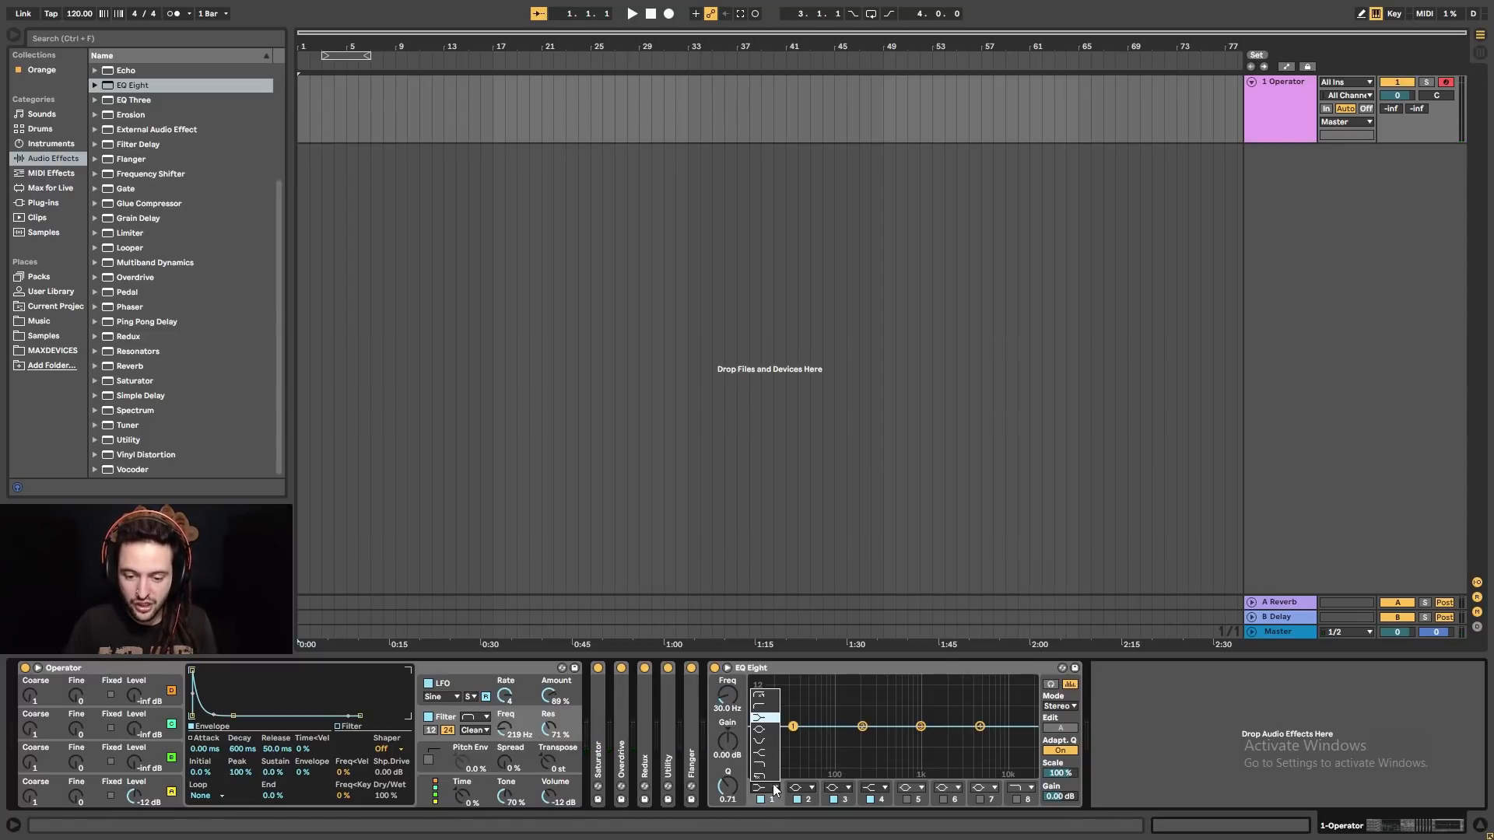
pyautogui.click(775, 696)
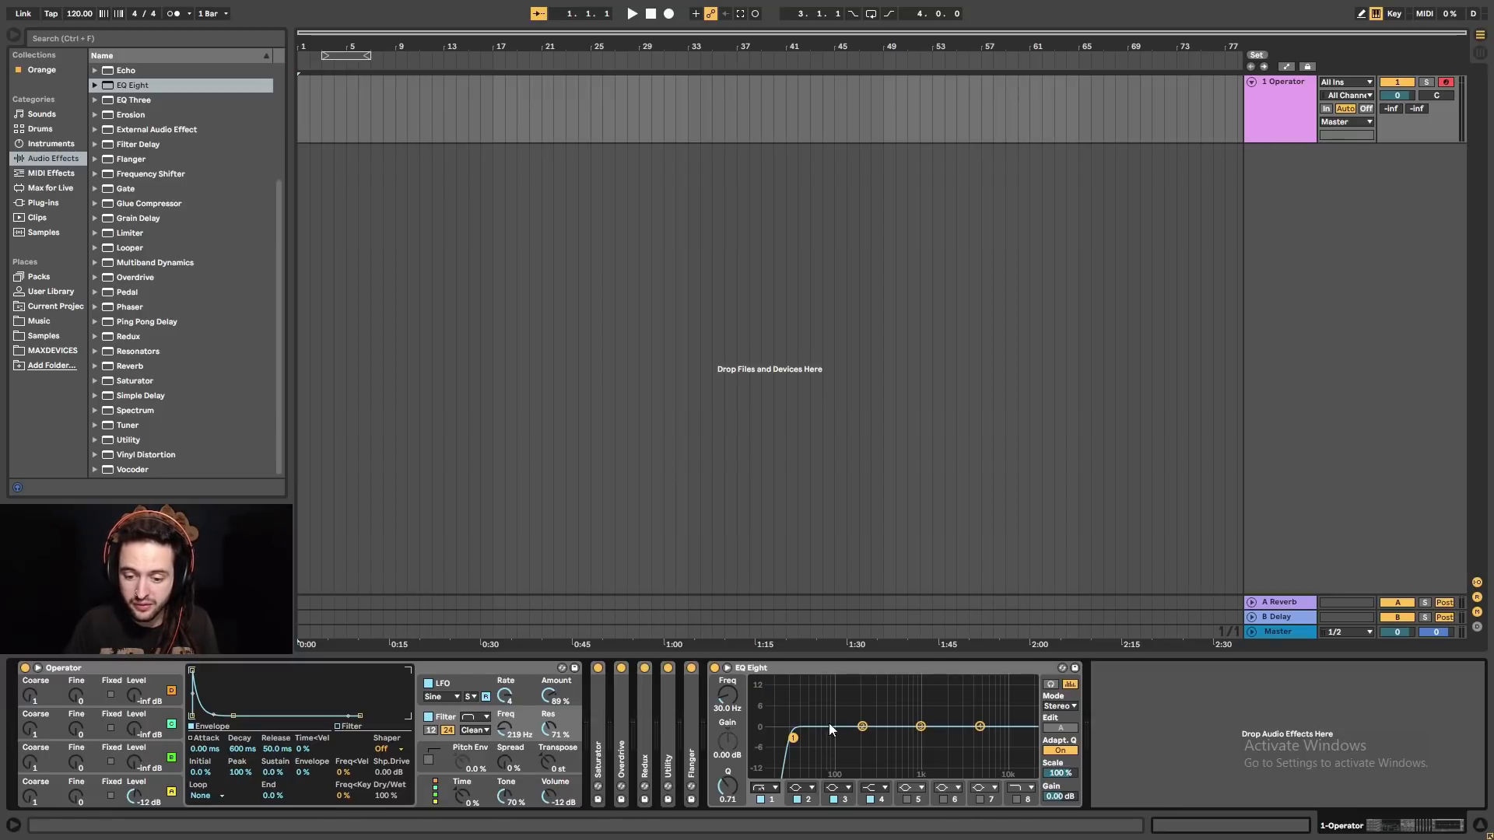
pyautogui.moveTo(735, 702); pyautogui.dragTo(735, 667)
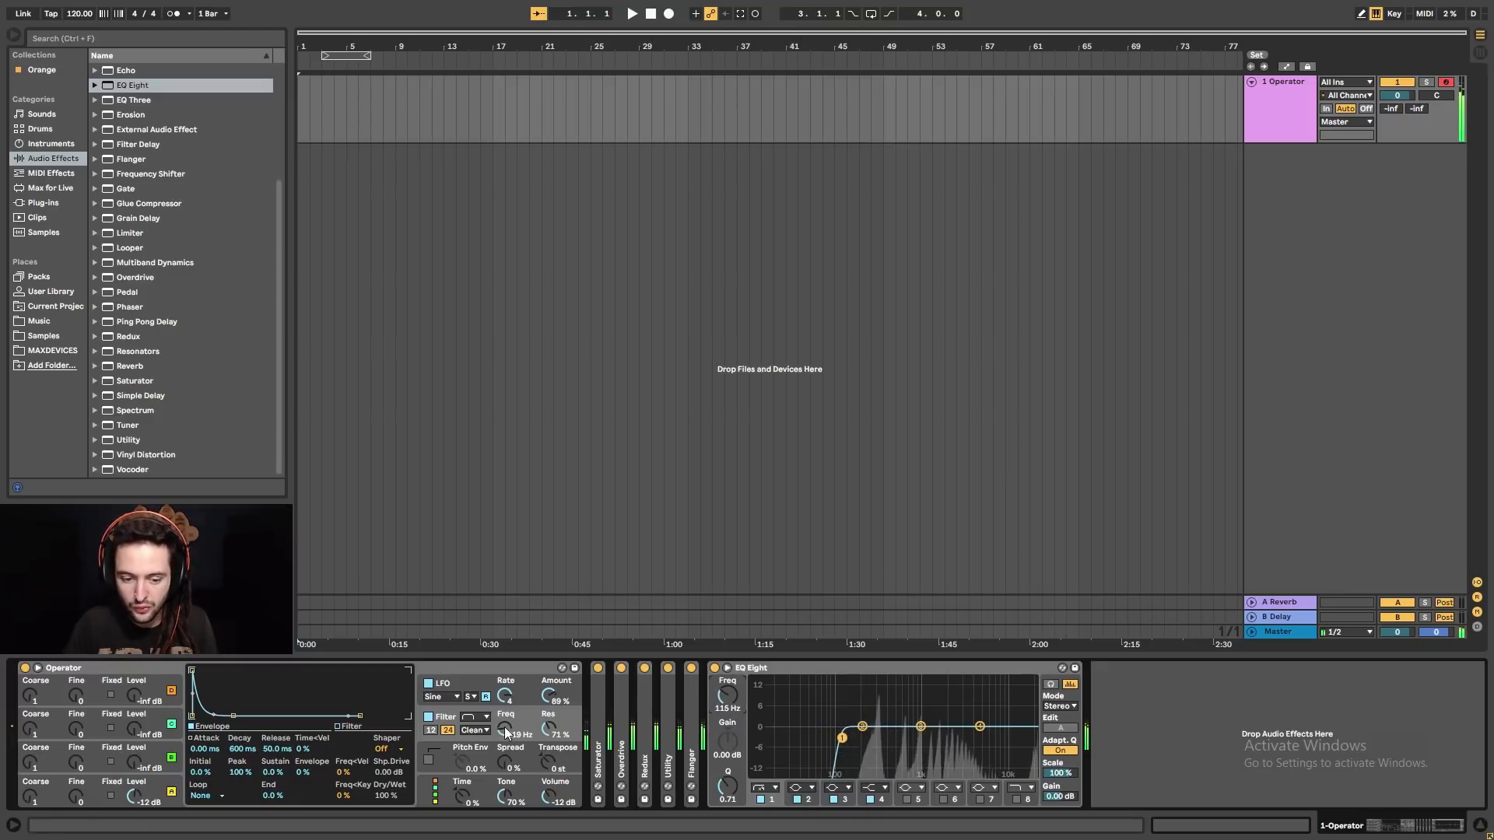
pyautogui.moveTo(506, 733); pyautogui.dragTo(506, 676)
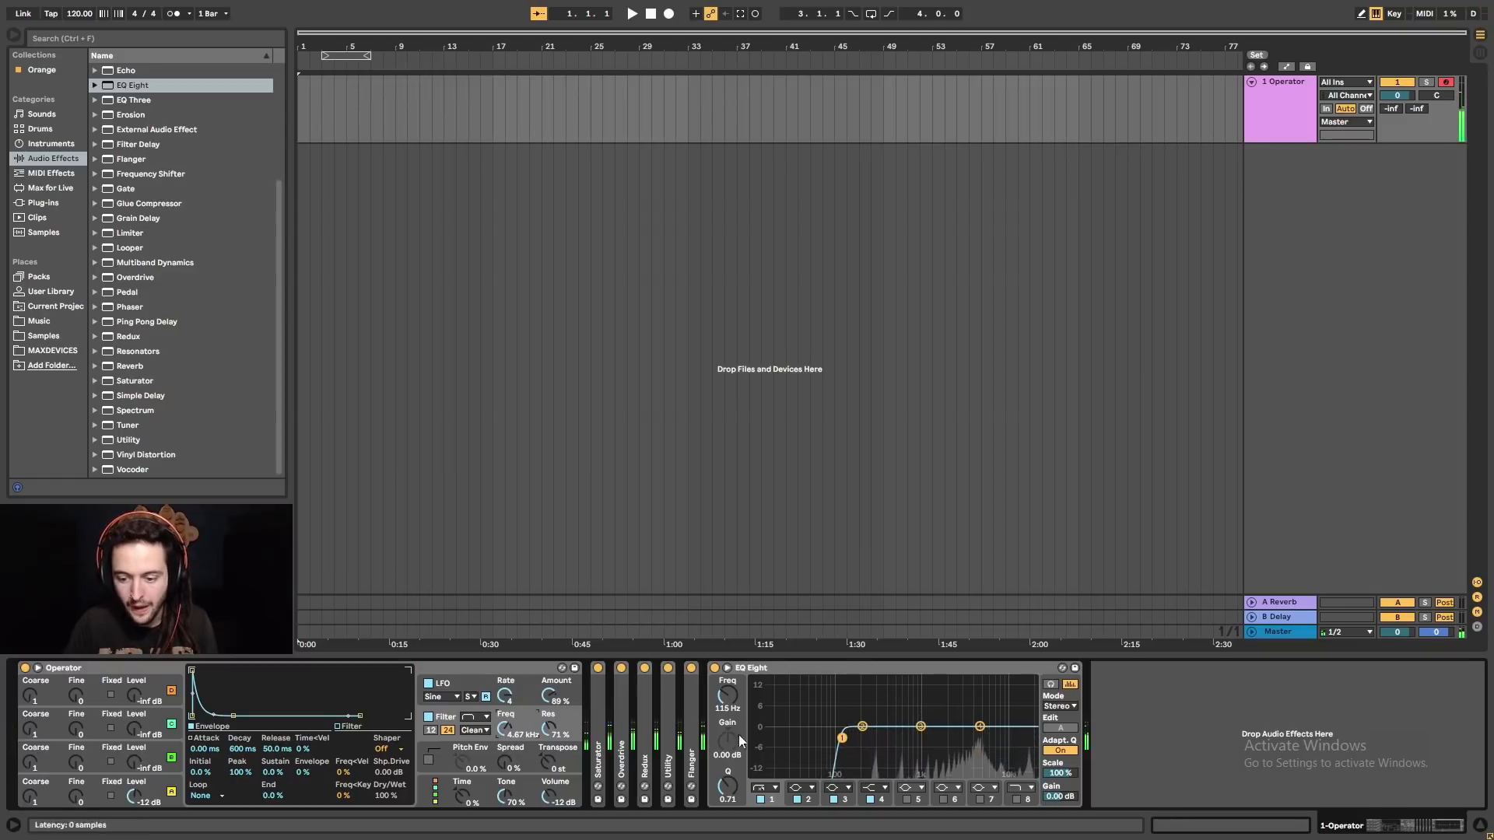
# - Enable EQ Eight's band 8 as a high cut and set its frequency to 10 kHz
pyautogui.click(1019, 798)
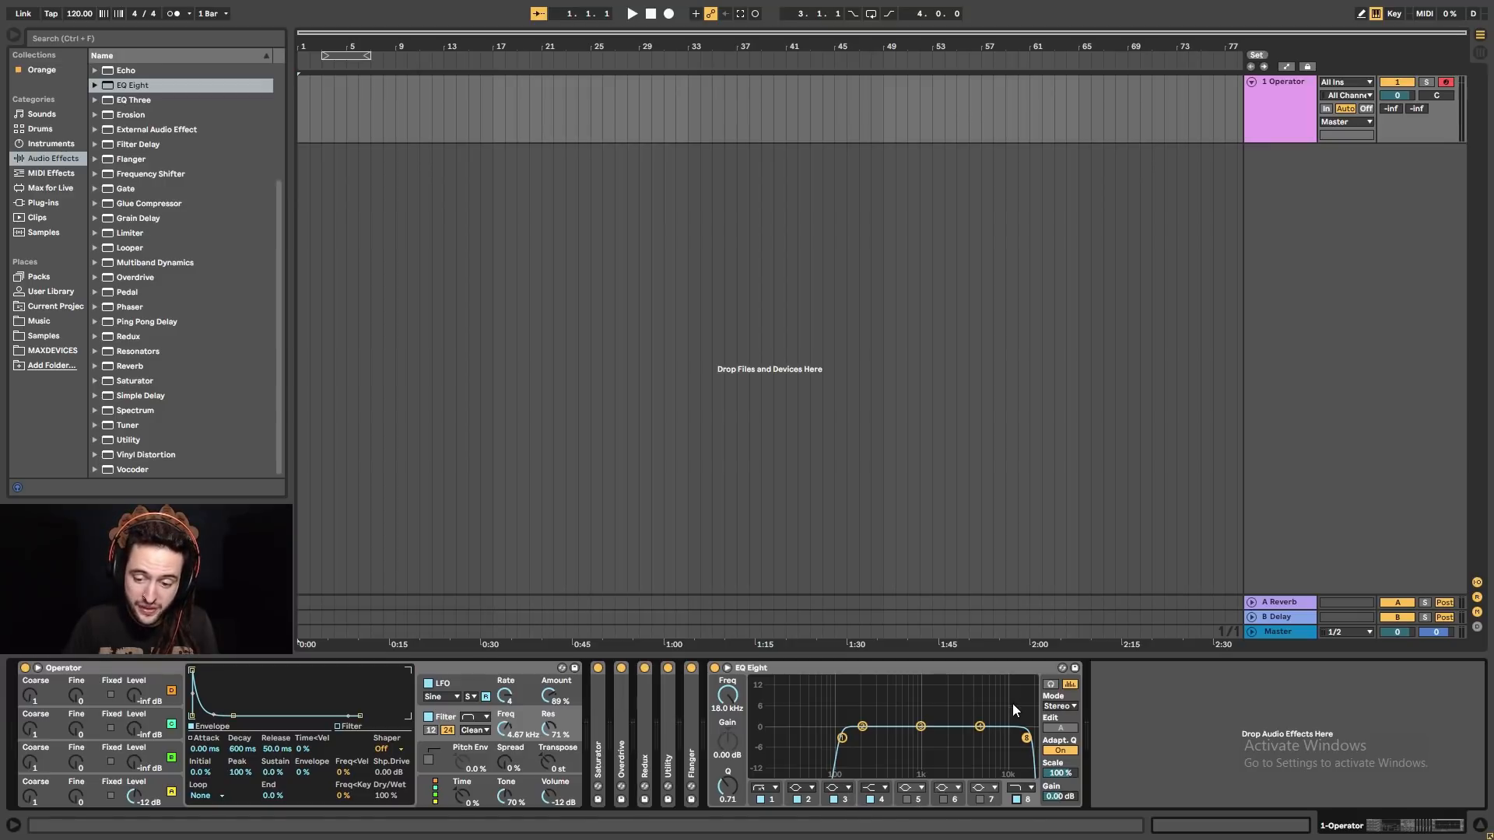
pyautogui.click(1021, 789)
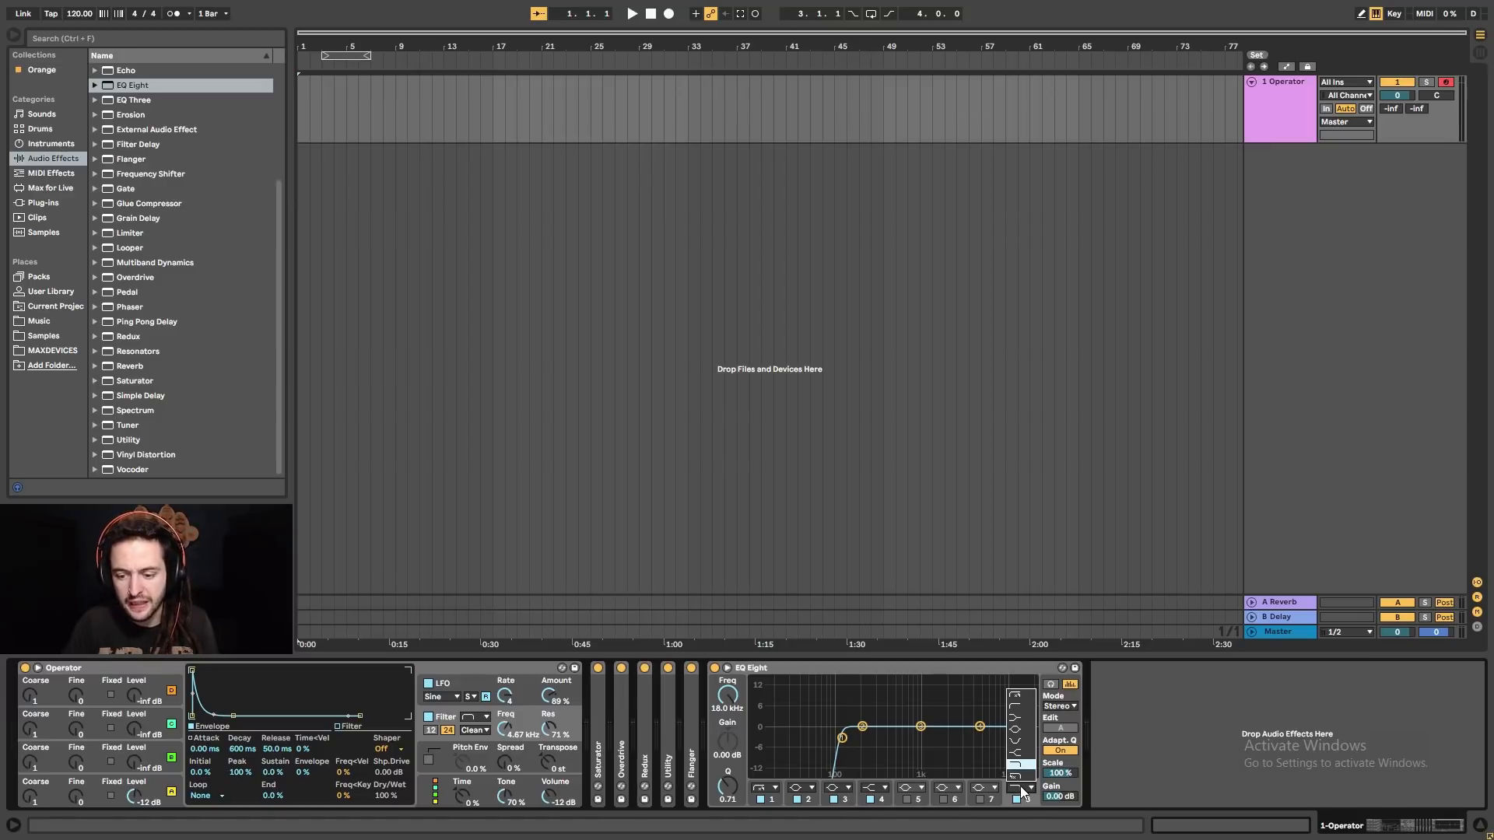
pyautogui.click(1021, 769)
pyautogui.moveTo(744, 708); pyautogui.dragTo(743, 721)
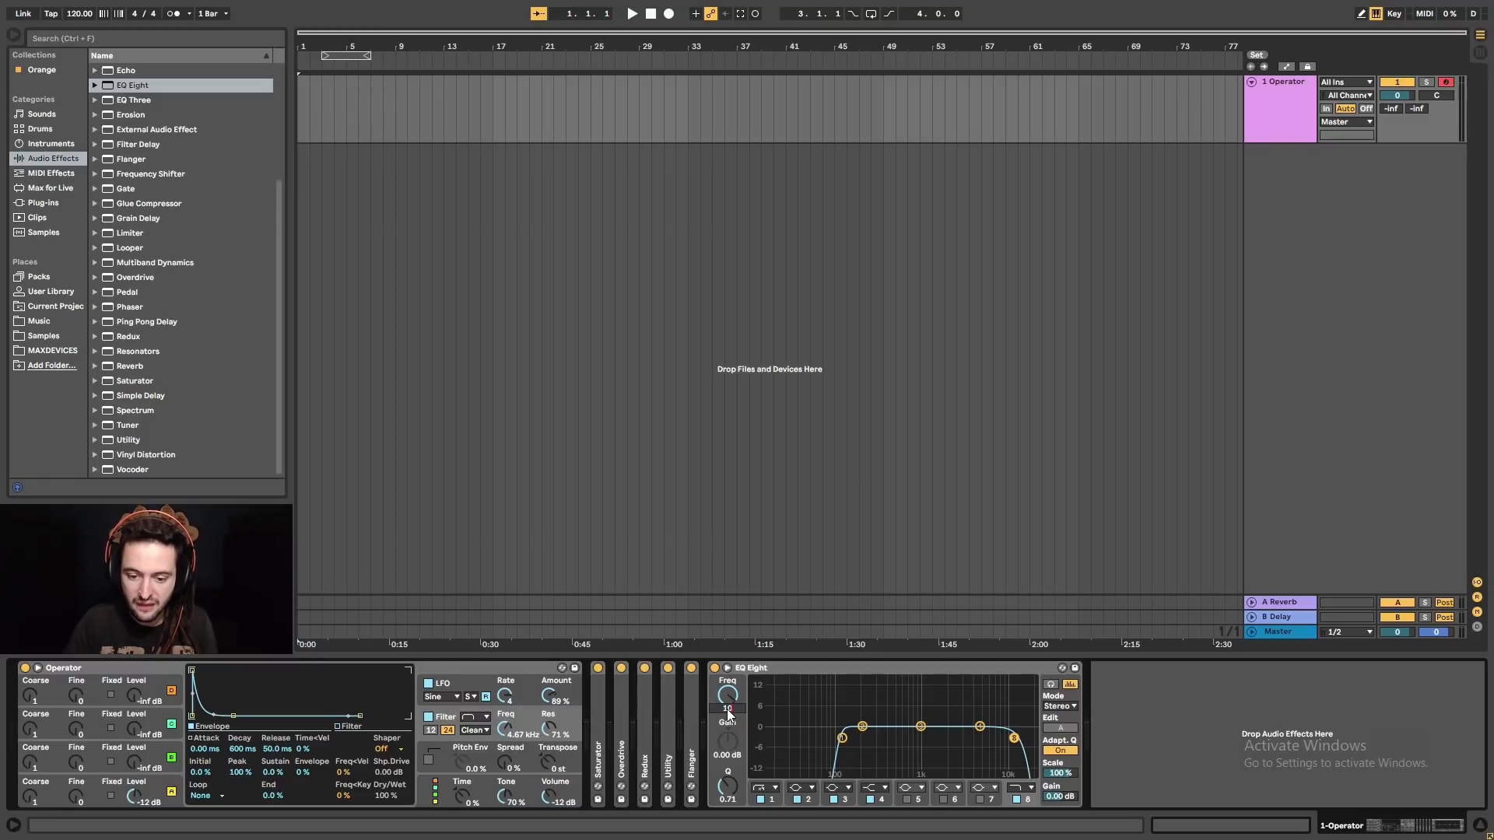
pyautogui.press('Return')
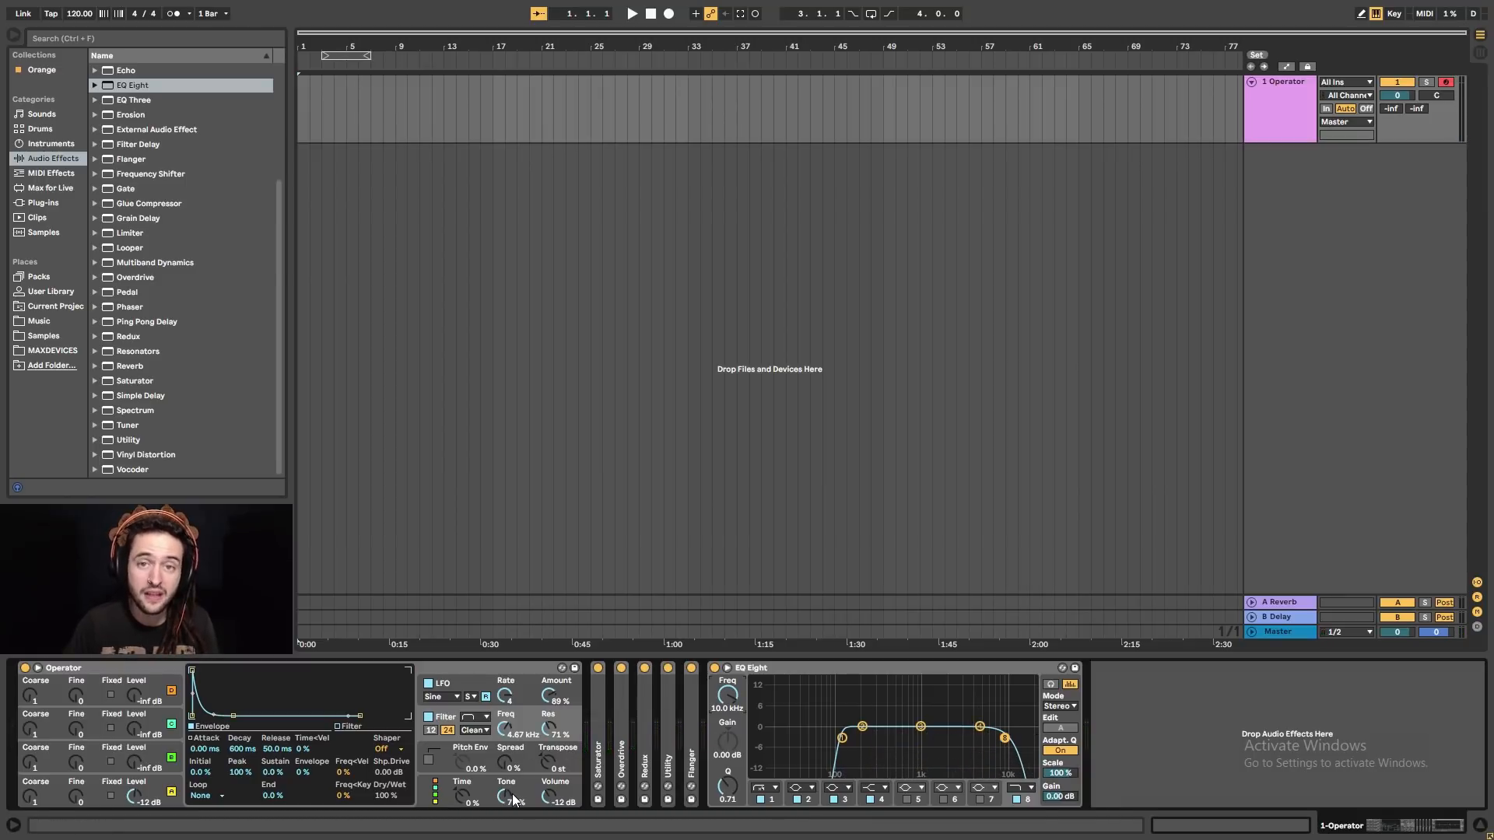
# - Sweep Operator's filter frequency up to 15.1 kHz and back down to 914 Hz
pyautogui.moveTo(505, 728); pyautogui.dragTo(505, 705)
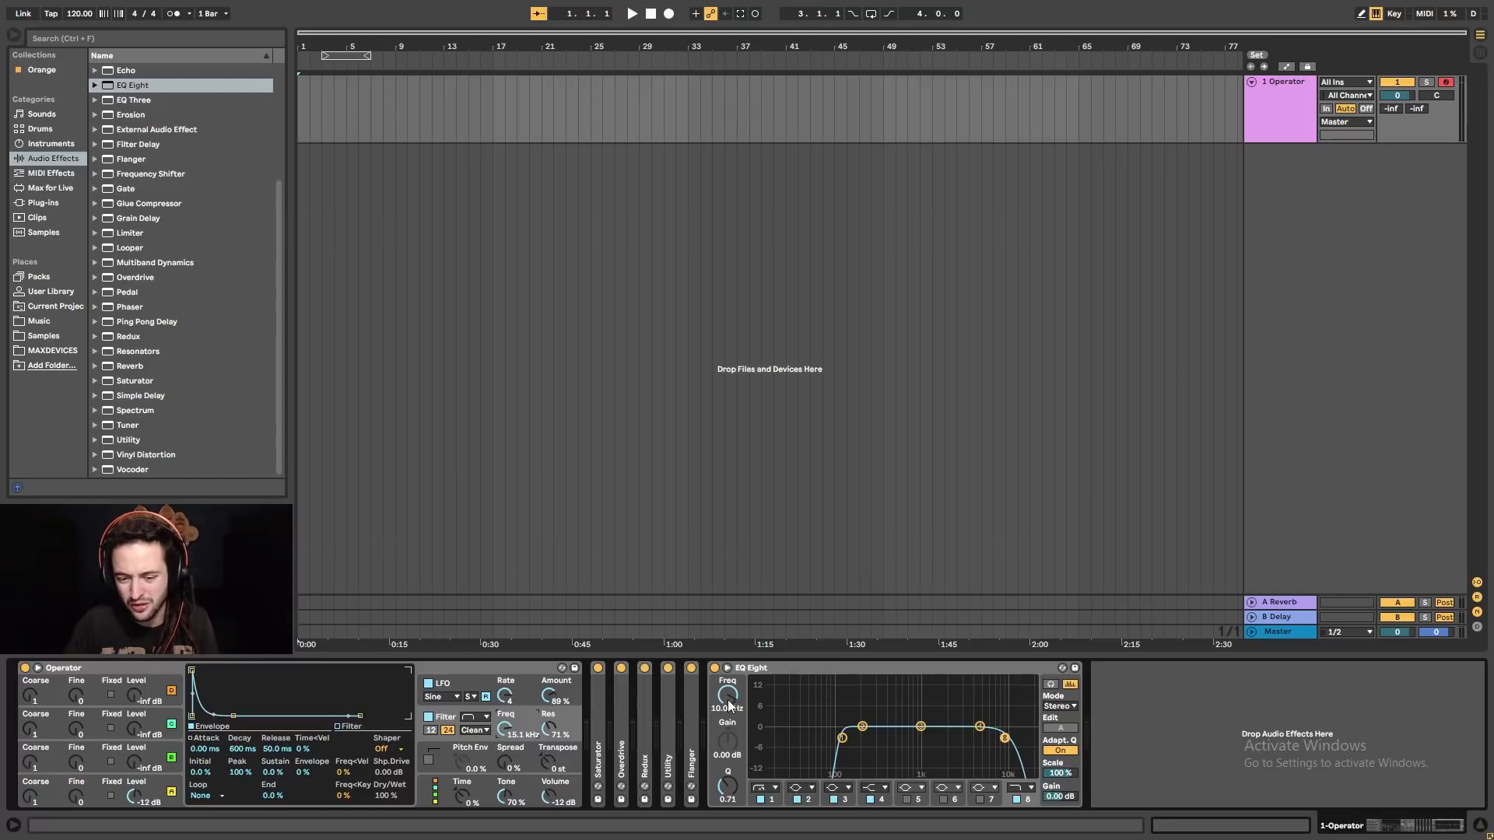
pyautogui.moveTo(512, 738); pyautogui.dragTo(507, 758)
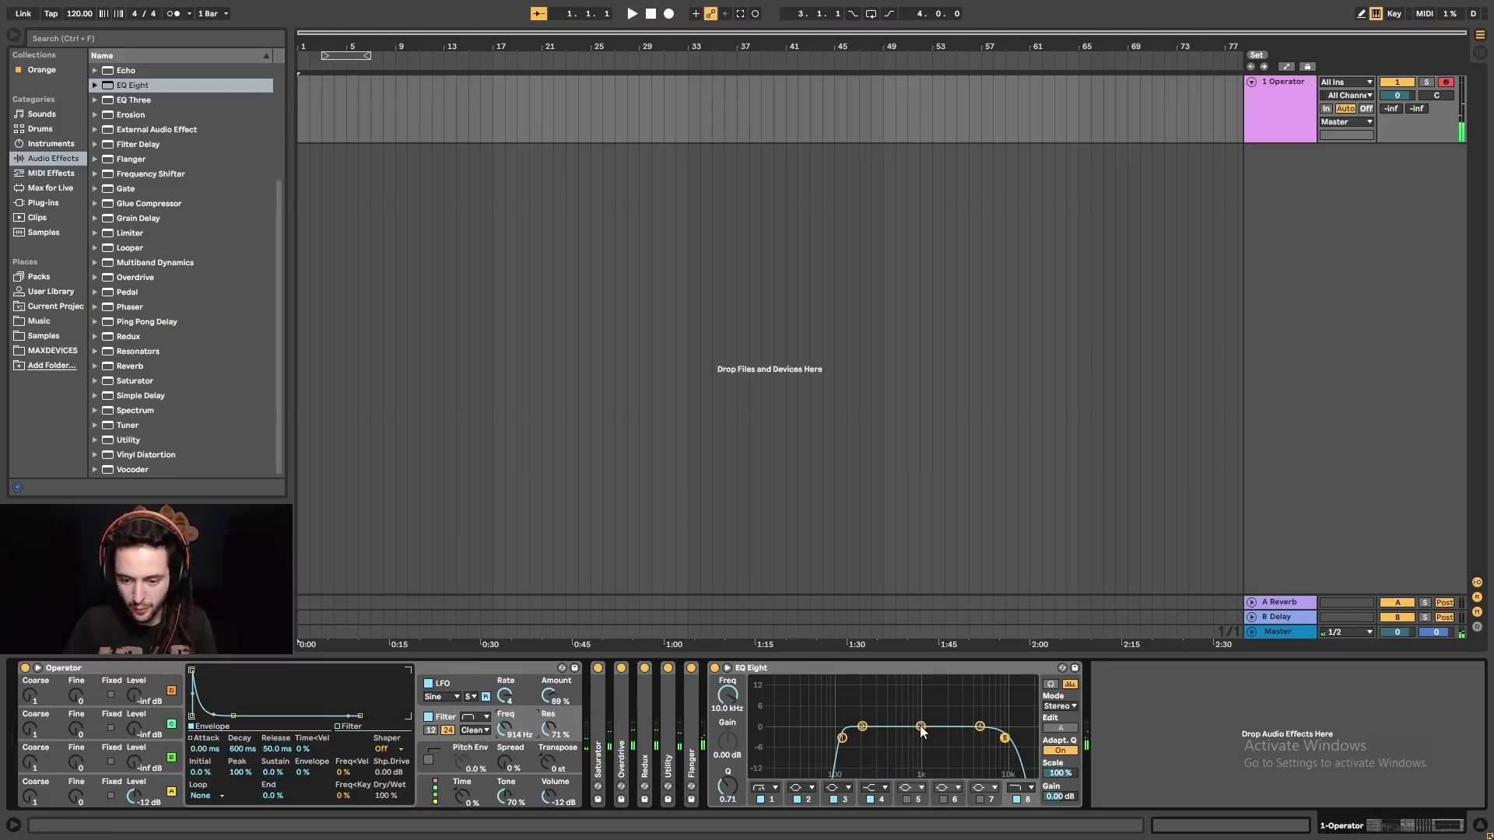
# - Sweep EQ Eight's band 2 as a narrow boost with a Q of 6.16 and switch the band off
pyautogui.moveTo(862, 726); pyautogui.dragTo(879, 698)
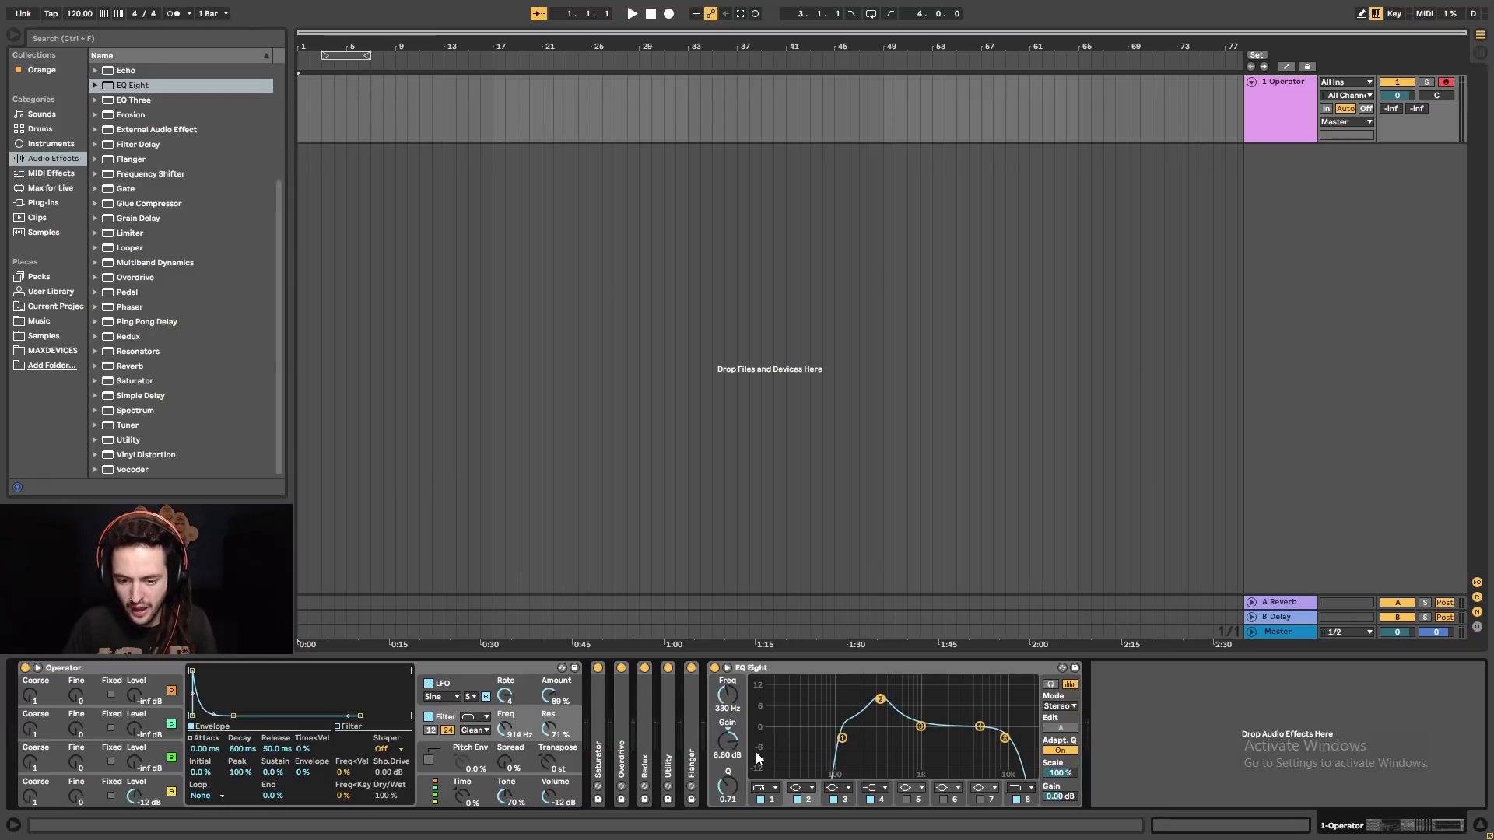
pyautogui.moveTo(727, 786); pyautogui.dragTo(727, 706)
pyautogui.moveTo(860, 699); pyautogui.dragTo(894, 700)
pyautogui.moveTo(510, 732)
pyautogui.mouseDown()
pyautogui.moveTo(510, 709)
pyautogui.moveTo(510, 755)
pyautogui.moveTo(509, 724)
pyautogui.mouseUp()
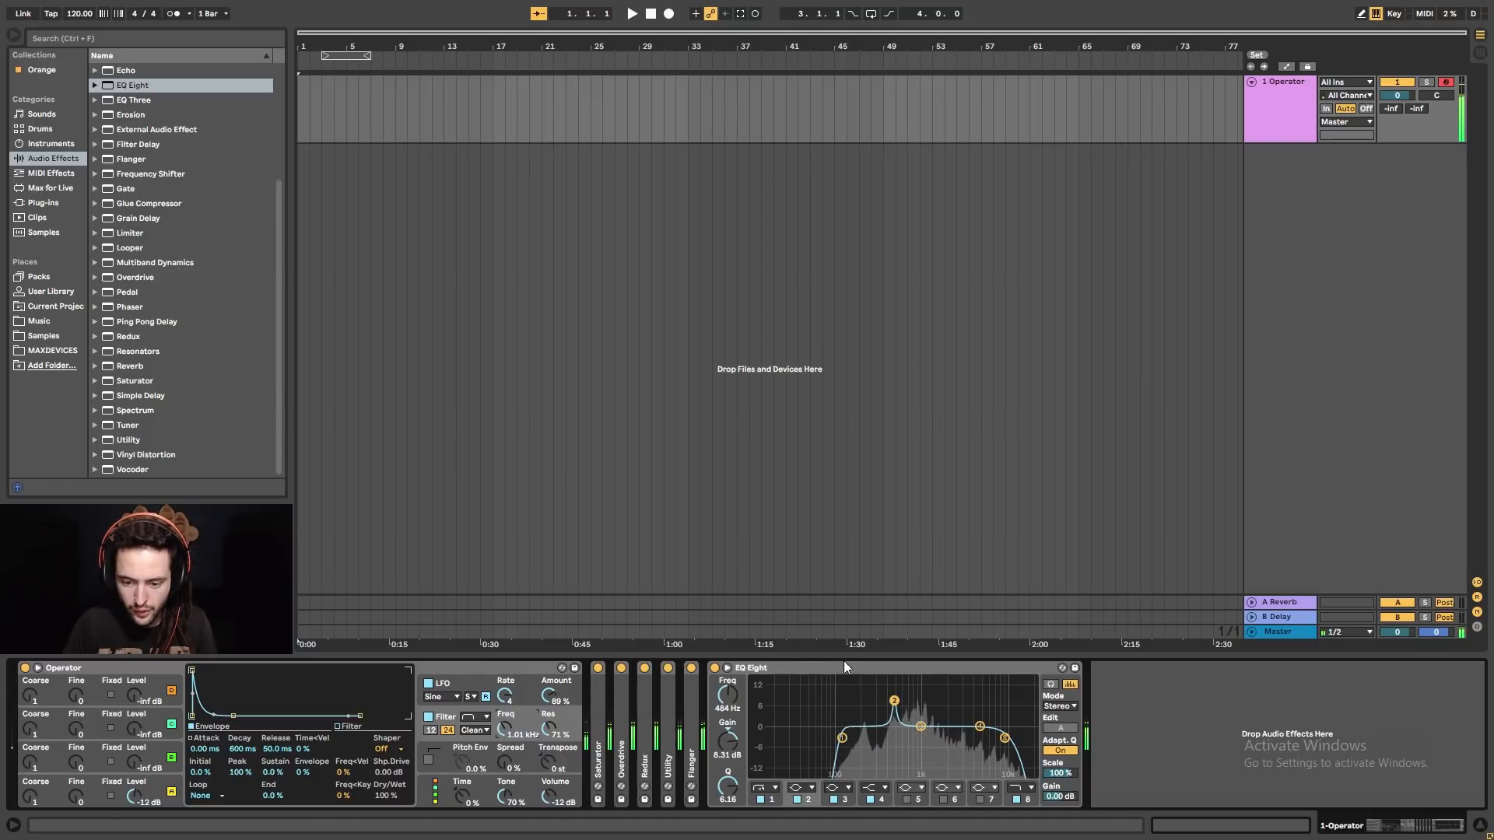
pyautogui.moveTo(893, 701); pyautogui.dragTo(862, 733)
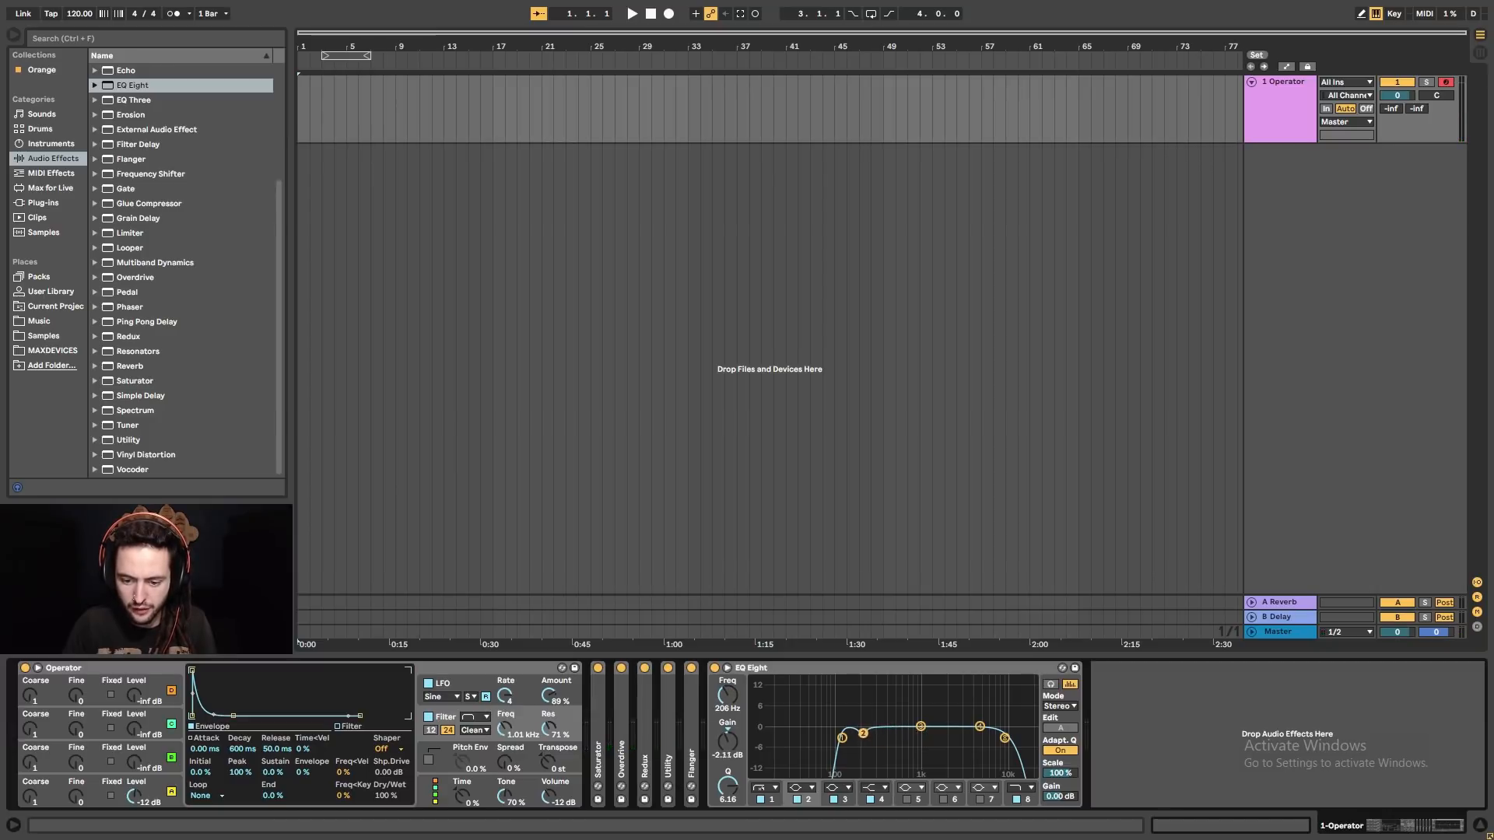
pyautogui.click(797, 799)
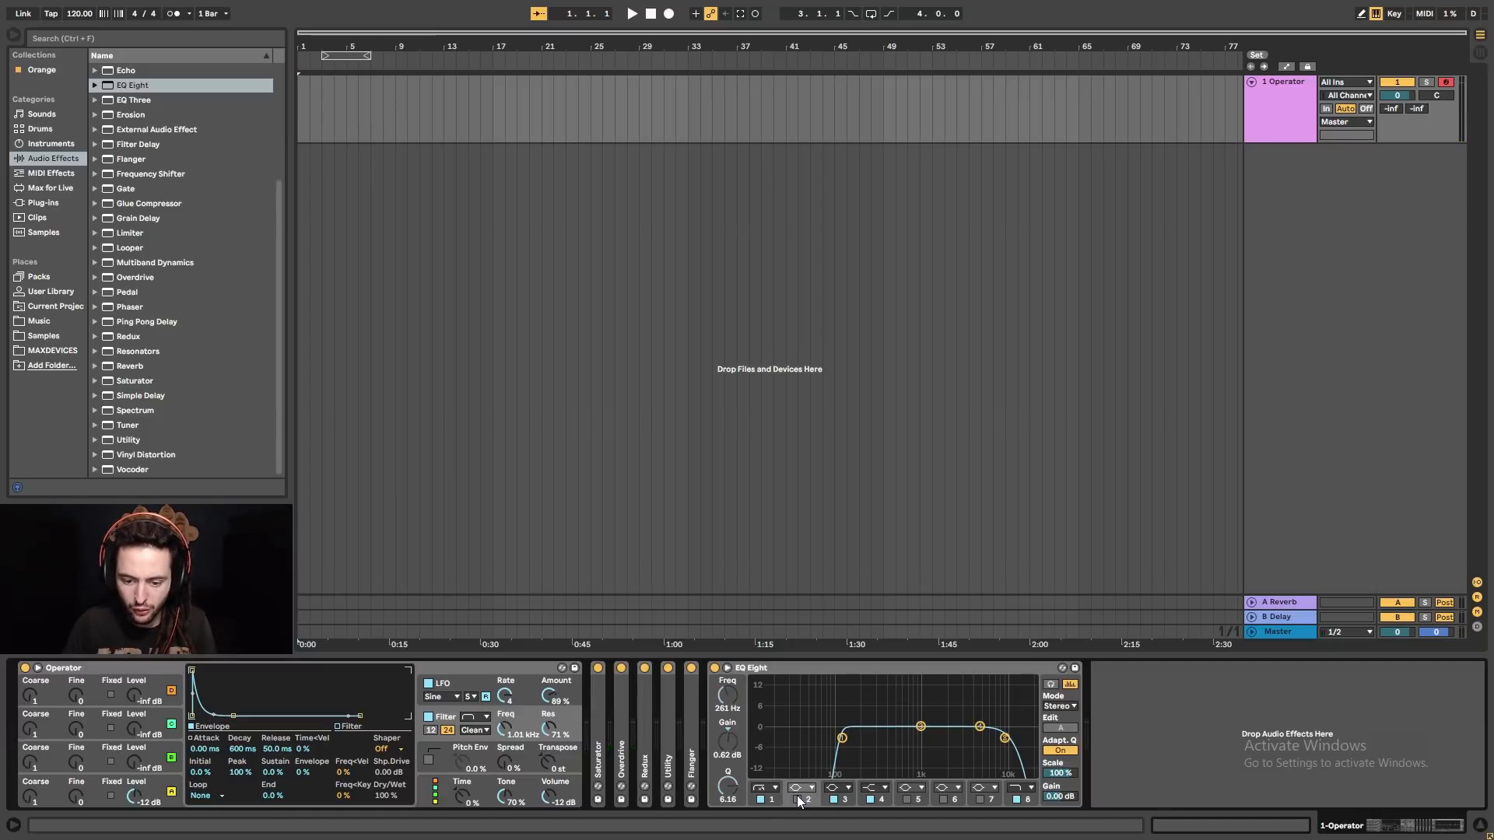
# - Dip EQ Eight's band 3 by 3.10 dB at 1.09 kHz and raise Operator's filter frequency to 6.34 kHz
pyautogui.moveTo(924, 728); pyautogui.dragTo(922, 736)
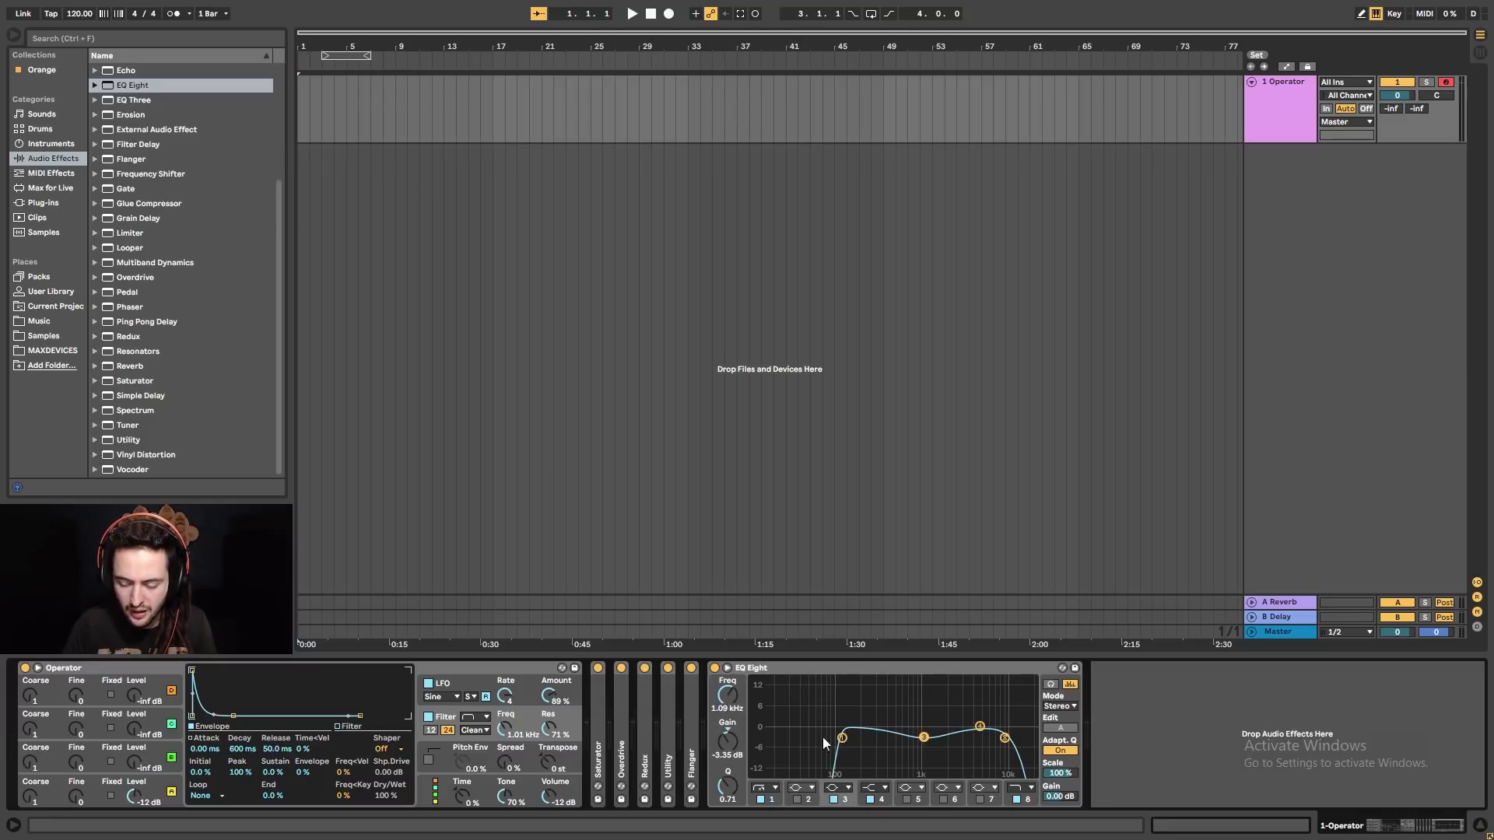
pyautogui.moveTo(923, 737); pyautogui.dragTo(924, 736)
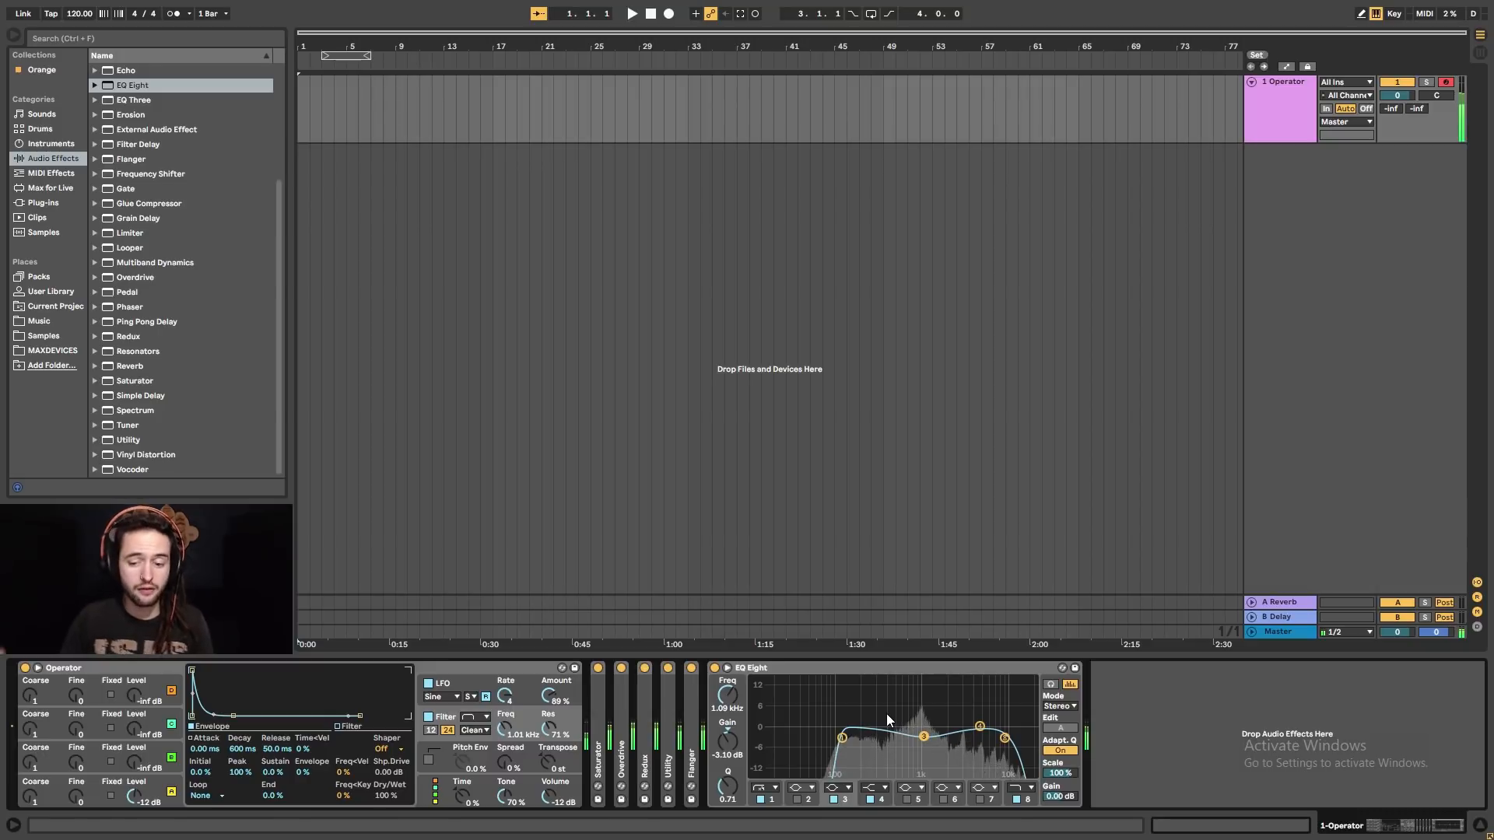
pyautogui.moveTo(502, 731); pyautogui.dragTo(502, 709)
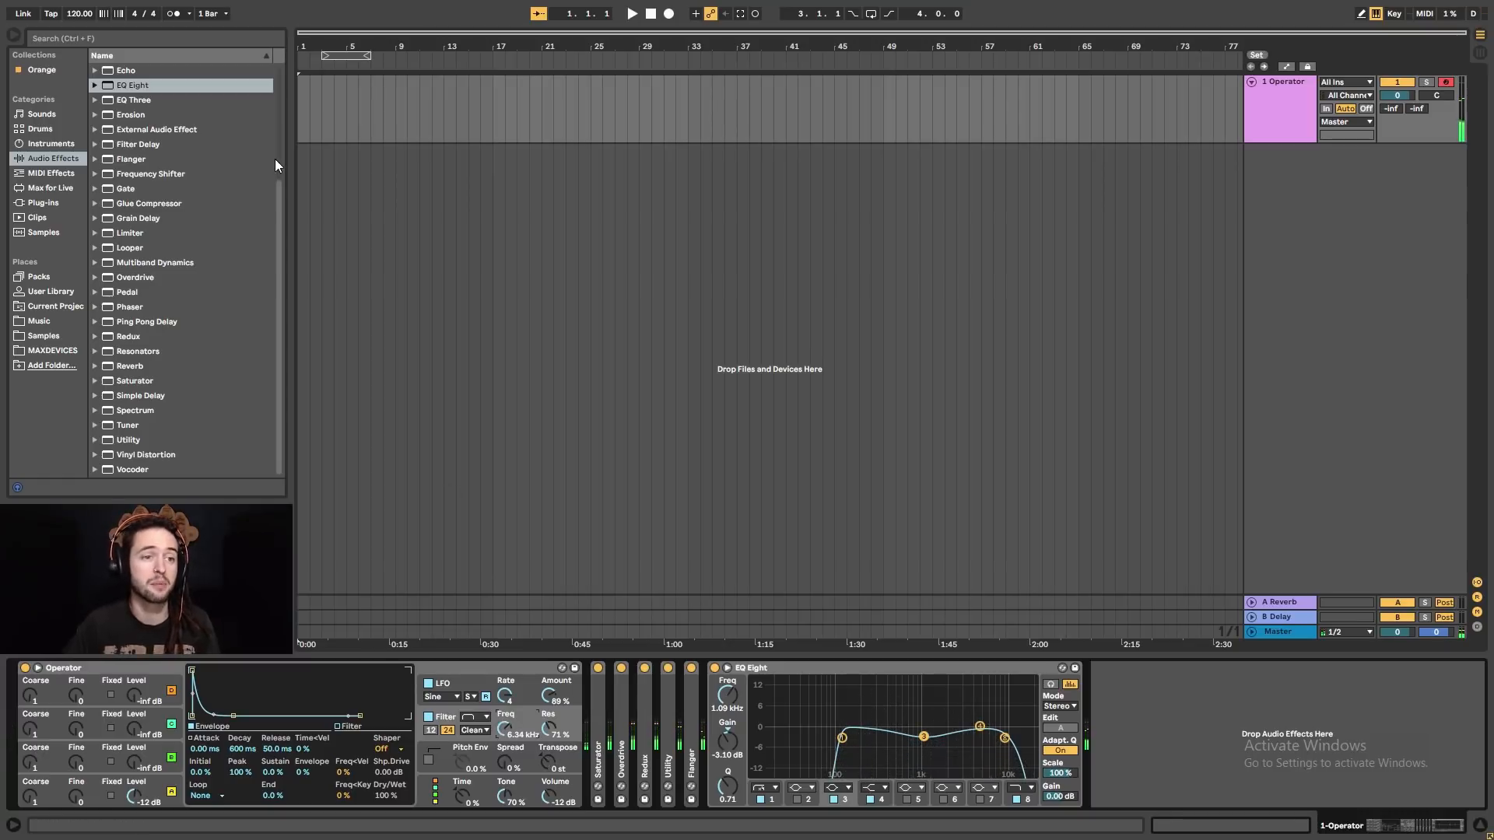
# - Add a Glue Compressor after EQ Eight and lower its threshold to -22.5 dB
pyautogui.doubleClick(170, 203)
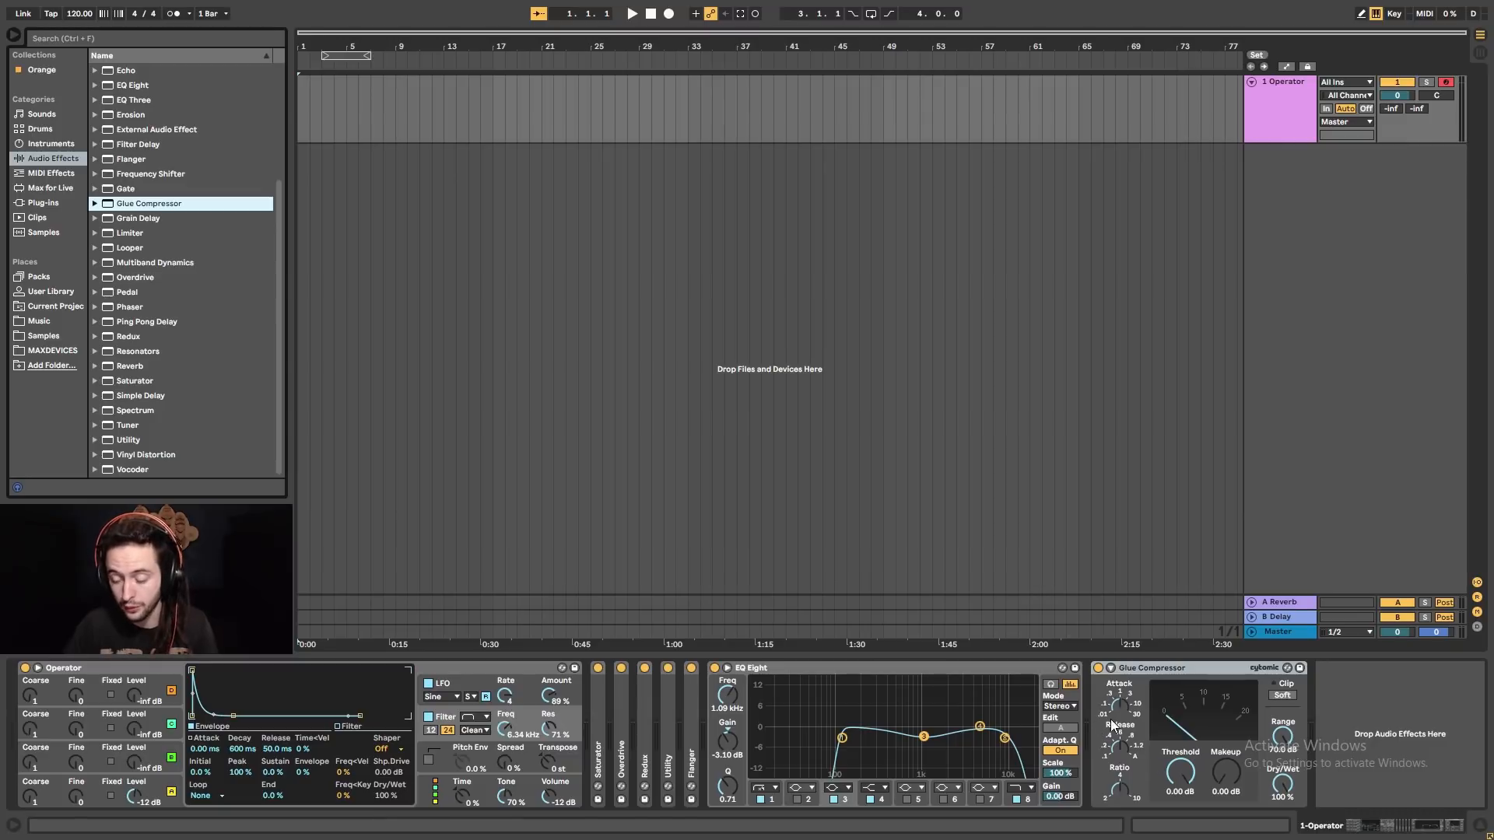
pyautogui.click(1117, 760)
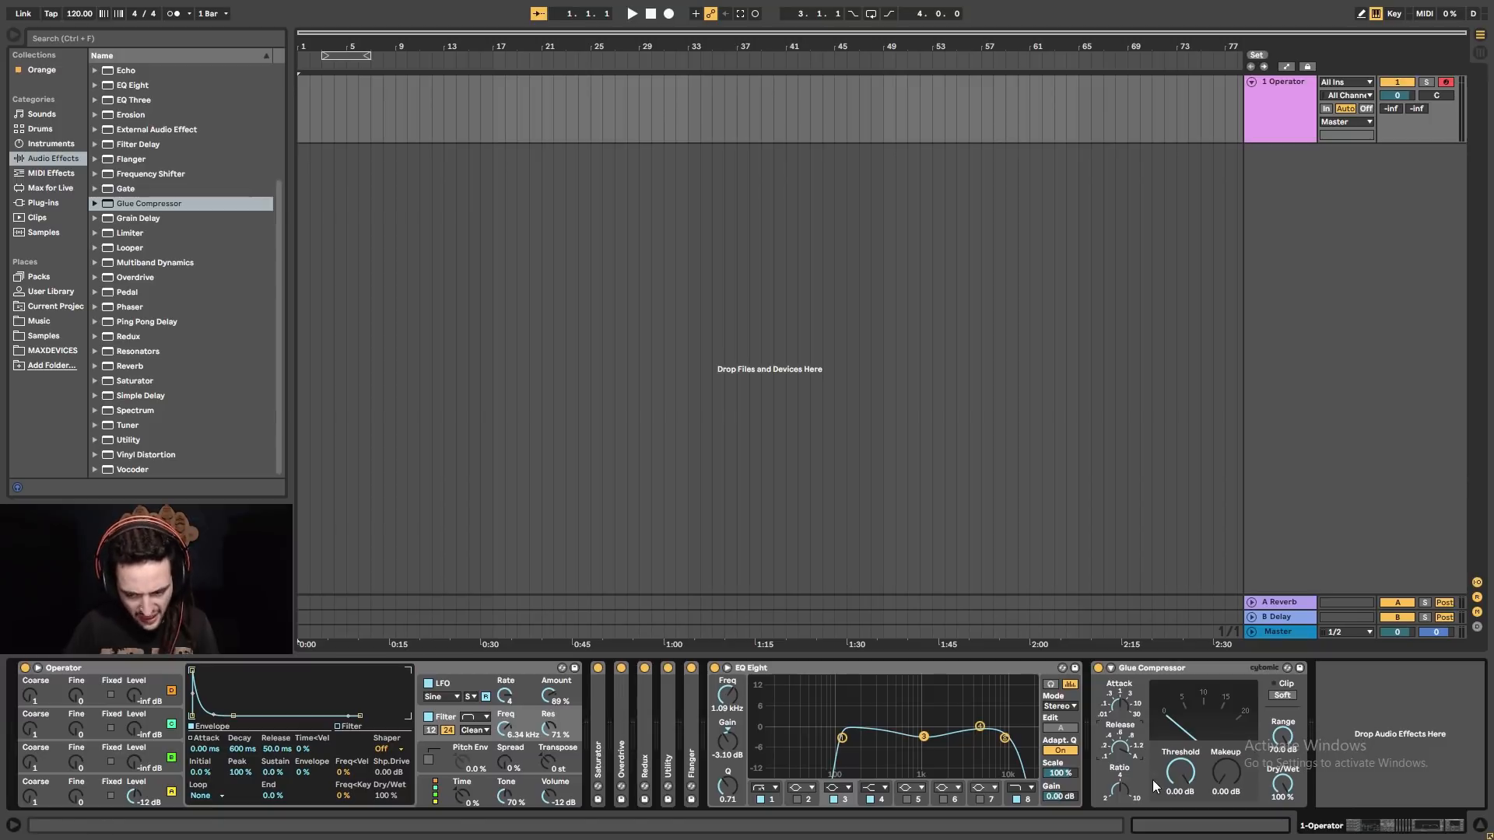
pyautogui.moveTo(1180, 772); pyautogui.dragTo(1180, 811)
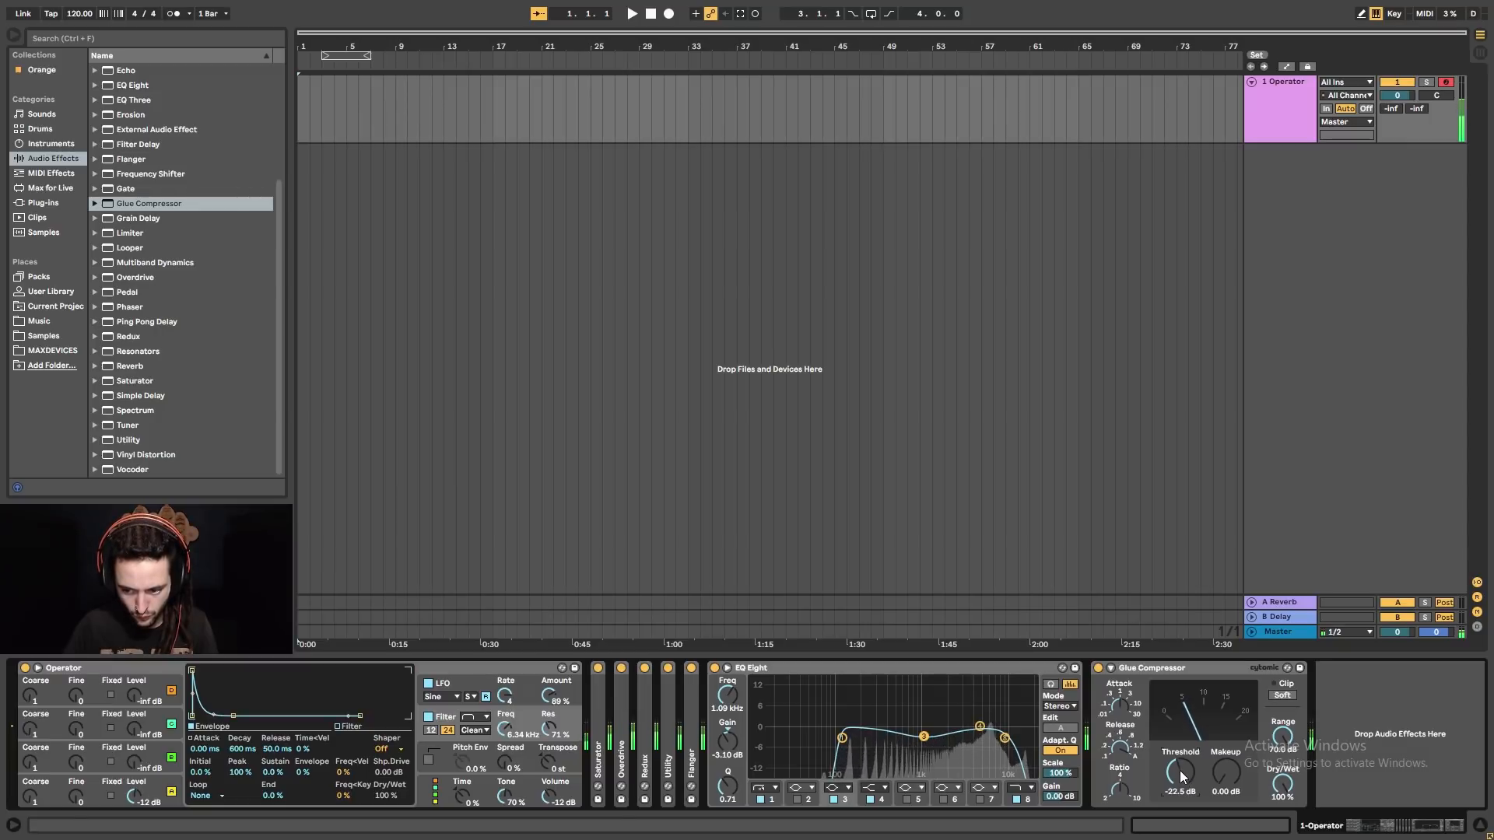
# - Raise the Glue Compressor's makeup gain to 8.89 dB and sweep Operator's filter frequency, stopping at 11.1 kHz
pyautogui.moveTo(508, 733); pyautogui.dragTo(508, 714)
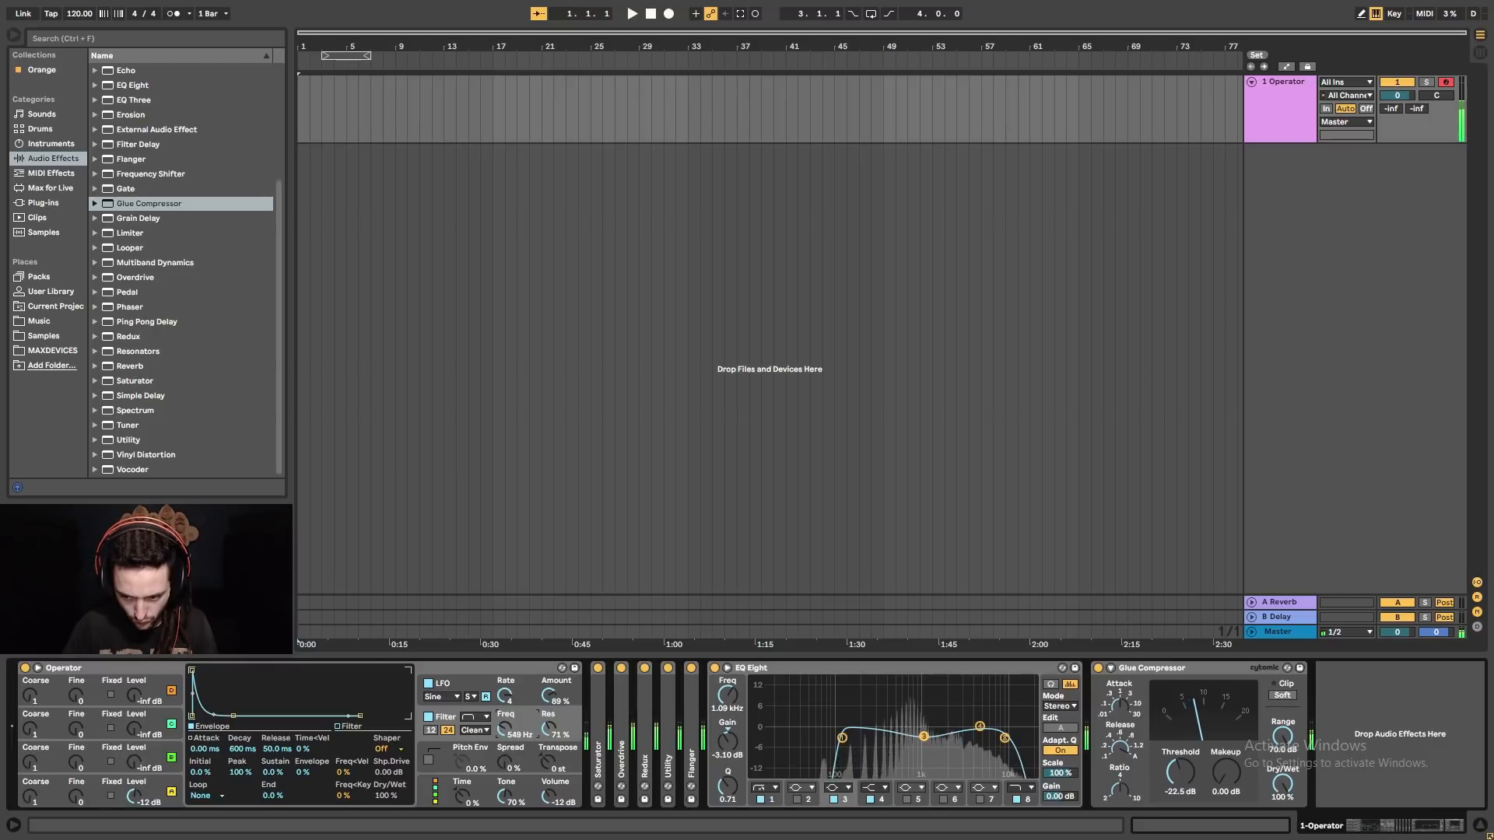
pyautogui.moveTo(505, 728); pyautogui.dragTo(505, 702)
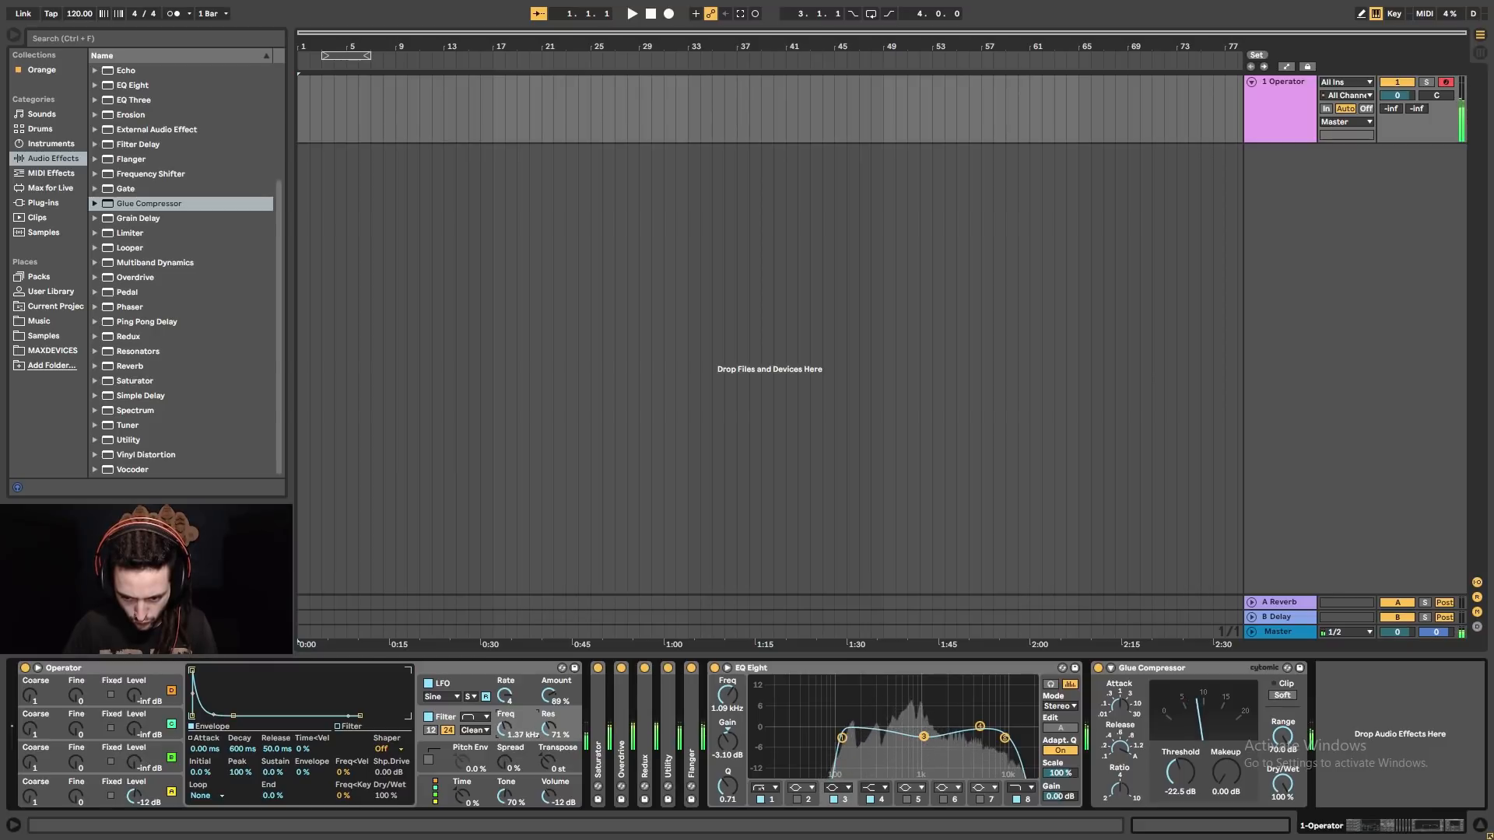
pyautogui.moveTo(1226, 772); pyautogui.dragTo(1226, 721)
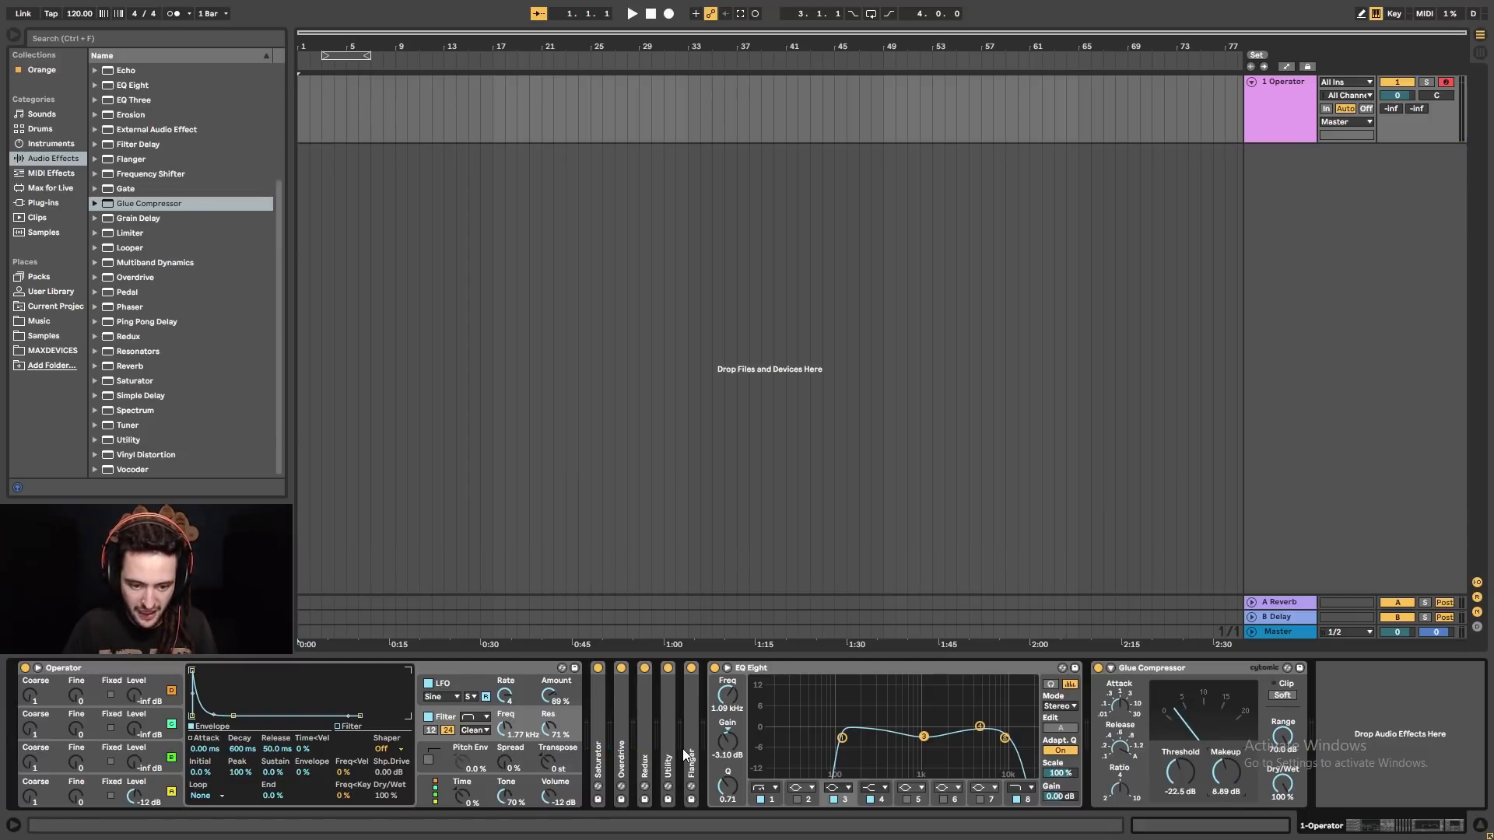
pyautogui.moveTo(507, 729); pyautogui.dragTo(507, 721)
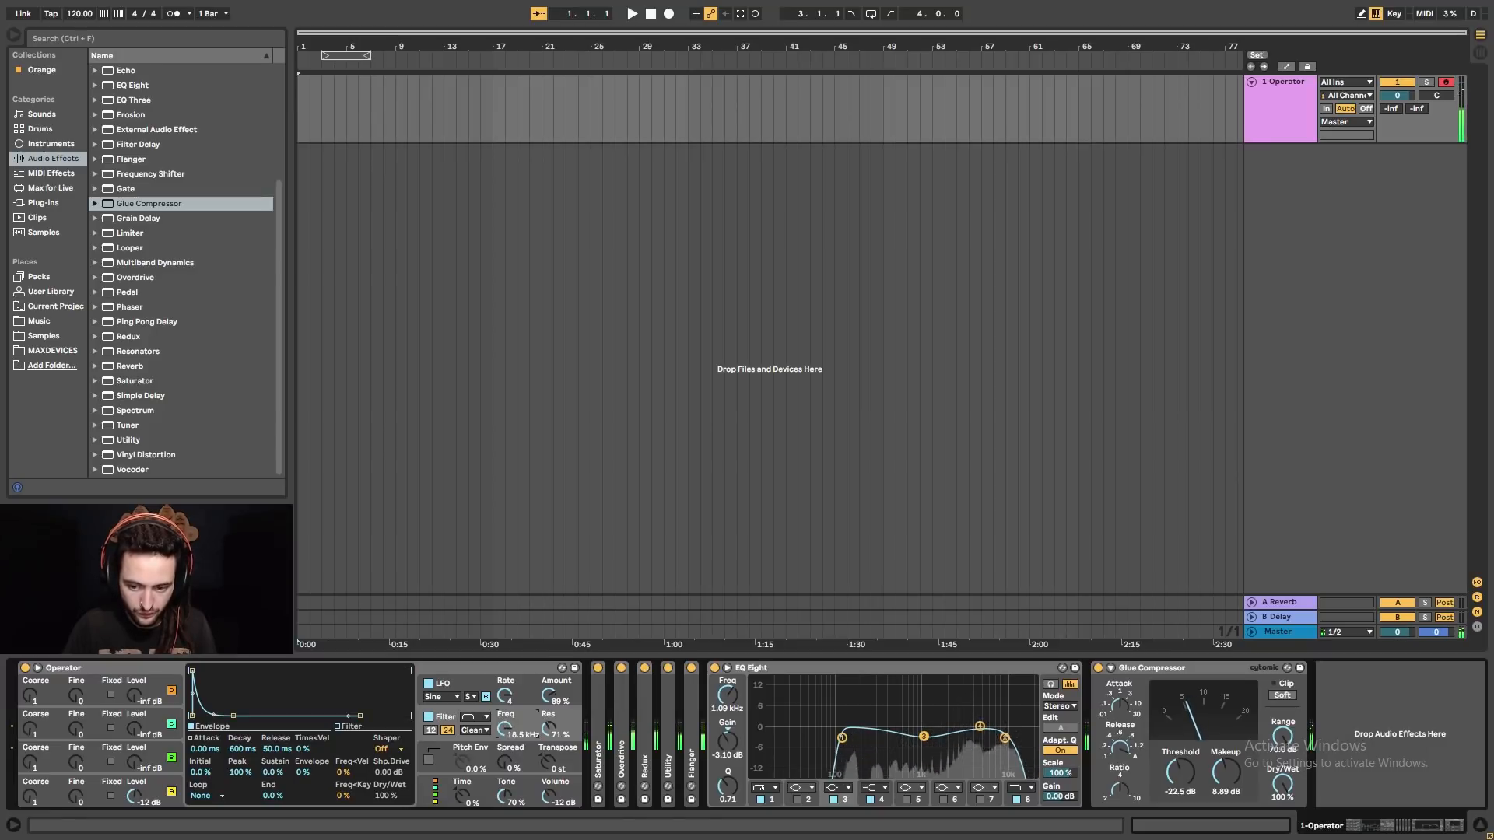
pyautogui.moveTo(507, 727)
pyautogui.mouseDown()
pyautogui.moveTo(507, 747)
pyautogui.moveTo(506, 711)
pyautogui.moveTo(507, 749)
pyautogui.moveTo(498, 700)
pyautogui.mouseUp()
# - Compare the sound with Flanger and Redux bypassed, delete Redux from the chain and lower Operator's filter frequency to 10.6 kHz
pyautogui.click(691, 668)
pyautogui.click(644, 668)
pyautogui.click(691, 669)
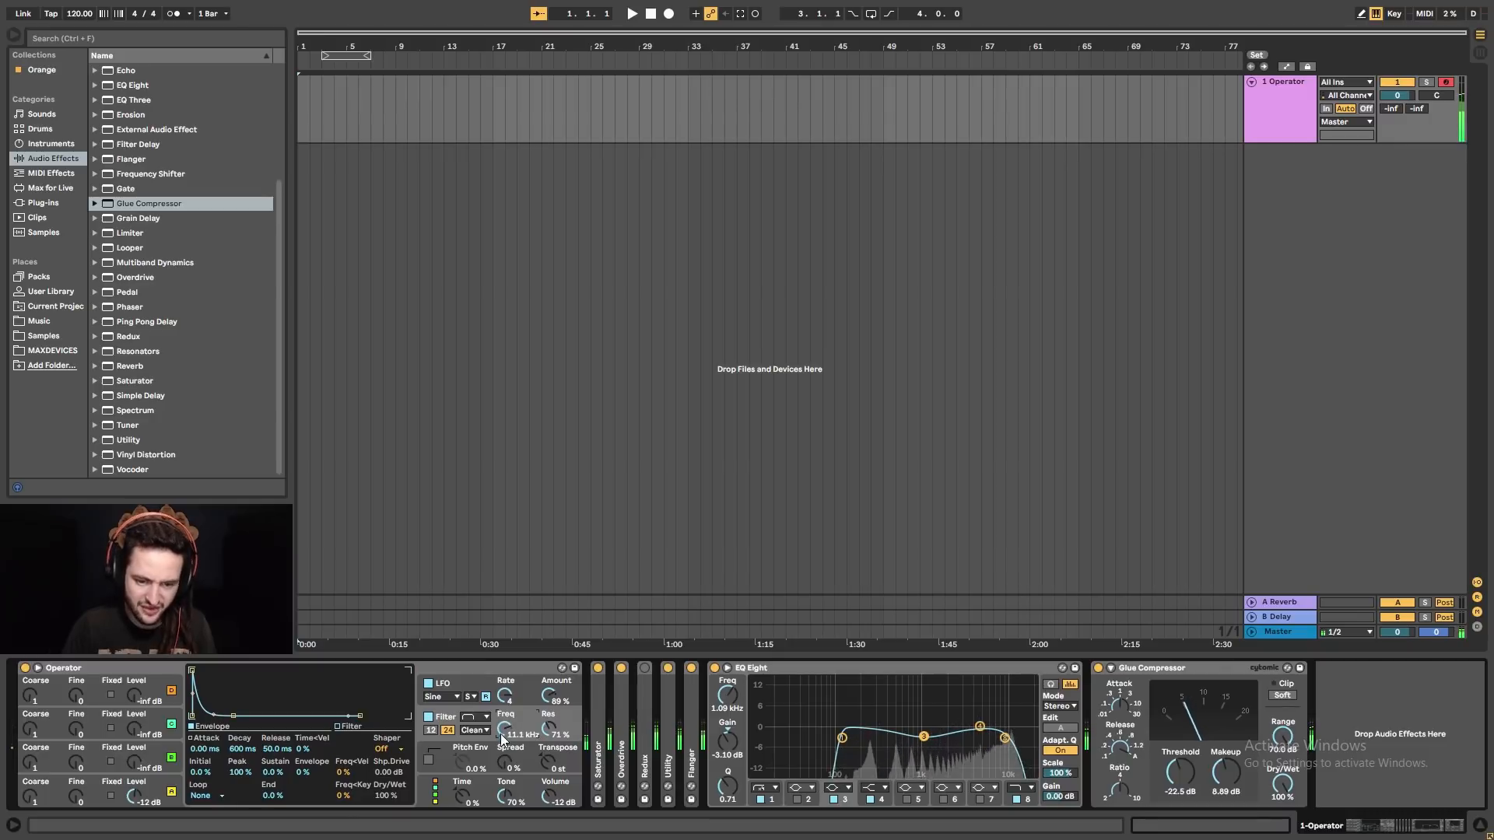
pyautogui.click(647, 719)
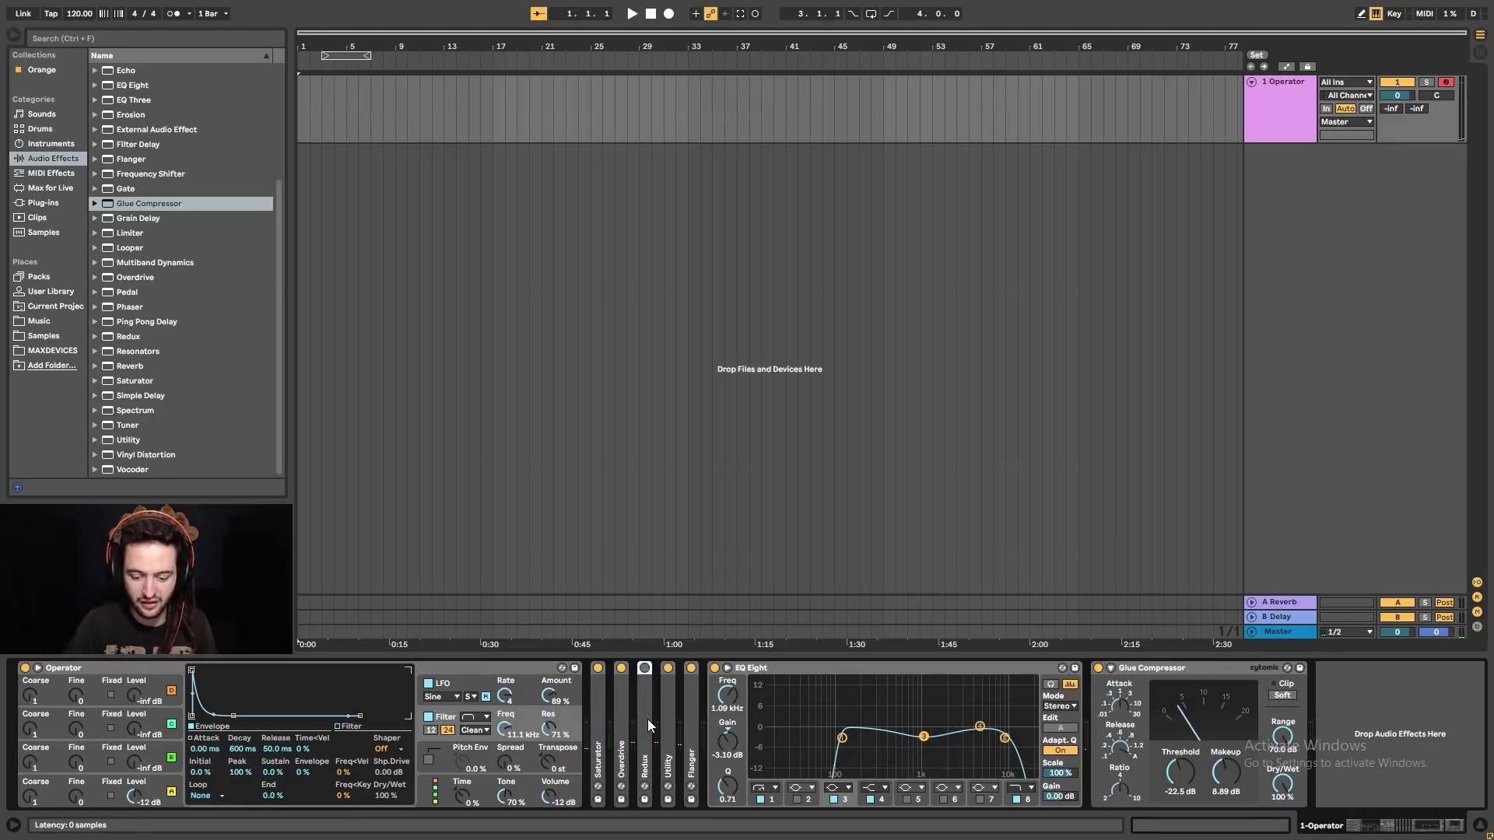
pyautogui.press('Delete')
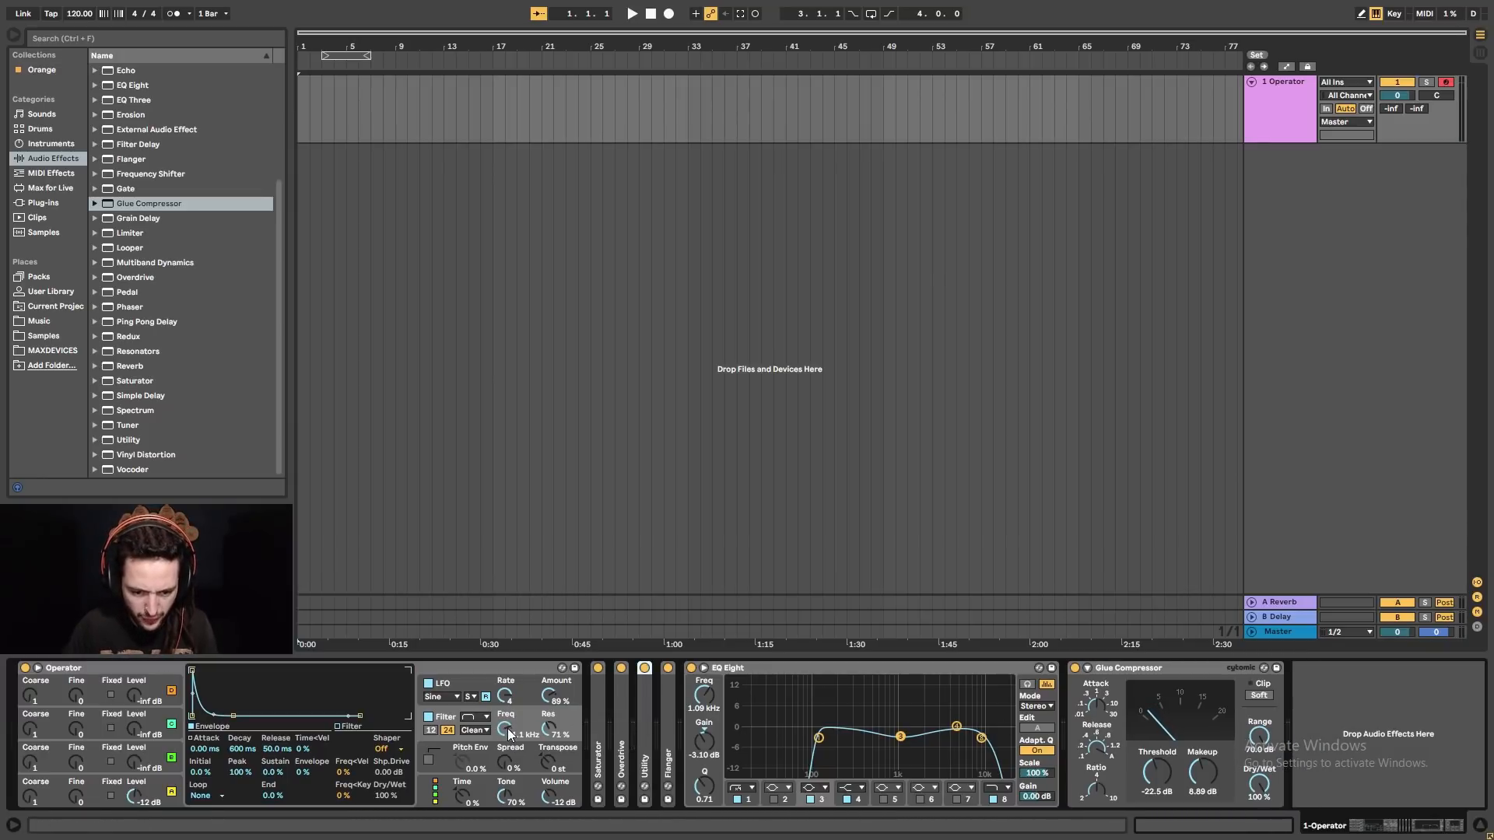
pyautogui.moveTo(506, 731)
pyautogui.mouseDown()
pyautogui.moveTo(506, 784)
pyautogui.moveTo(506, 737)
pyautogui.mouseUp()
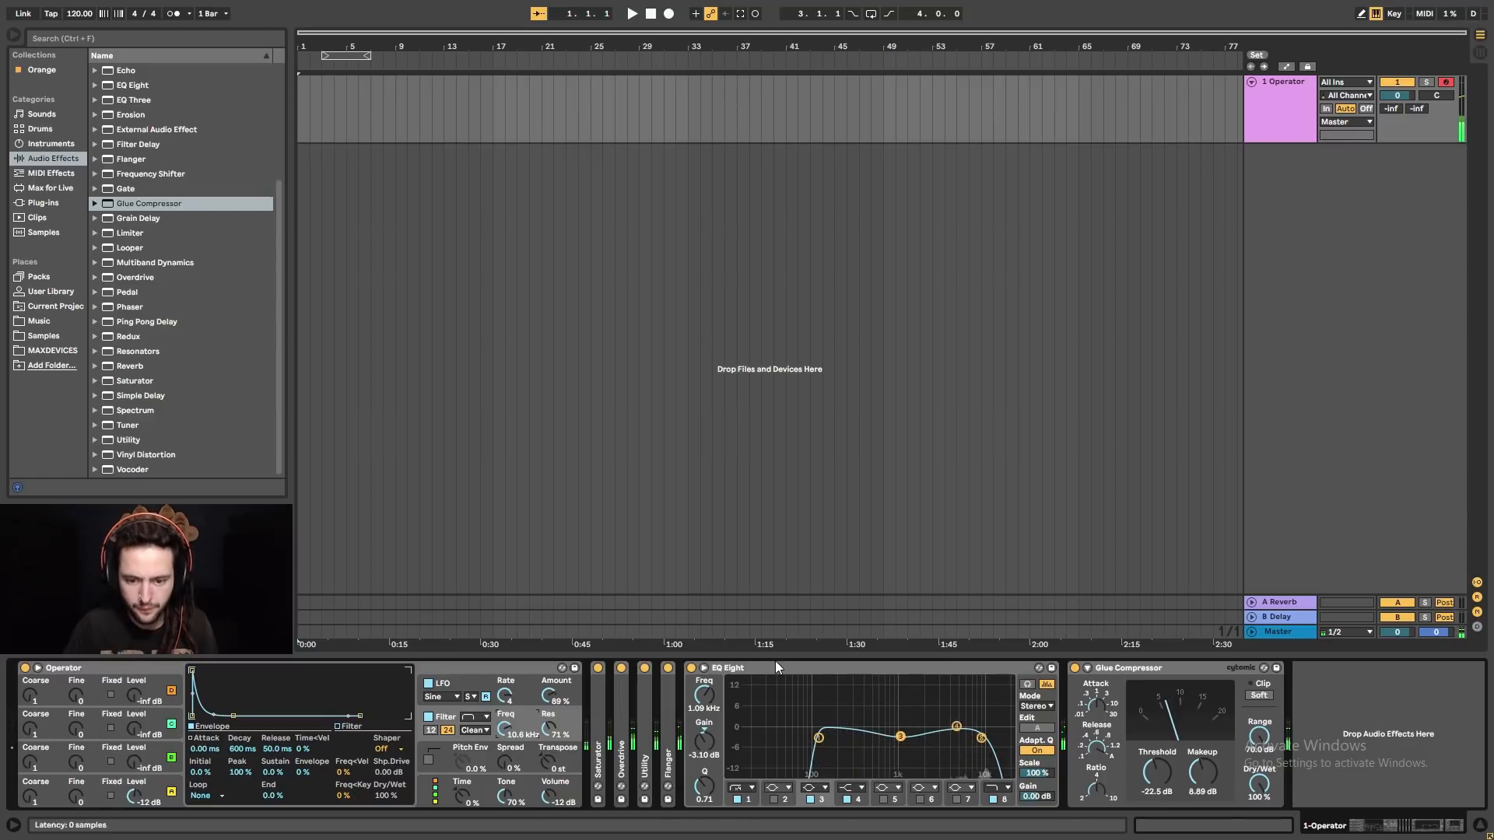
# - Collapse EQ Eight and the Glue Compressor and add a Reverb at the end of the chain
pyautogui.doubleClick(822, 667)
pyautogui.doubleClick(821, 667)
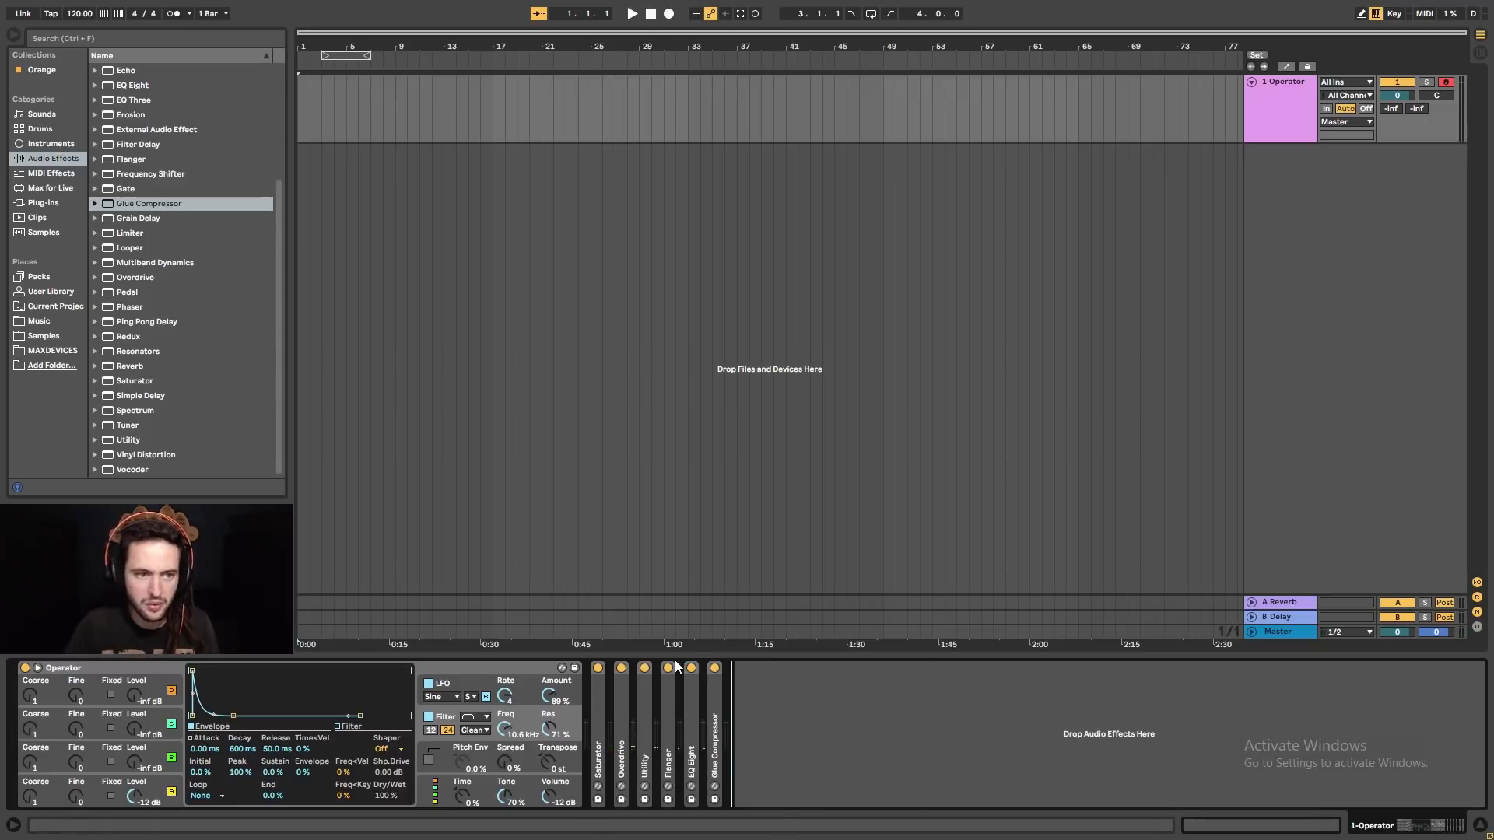
pyautogui.moveTo(130, 366); pyautogui.dragTo(1096, 832)
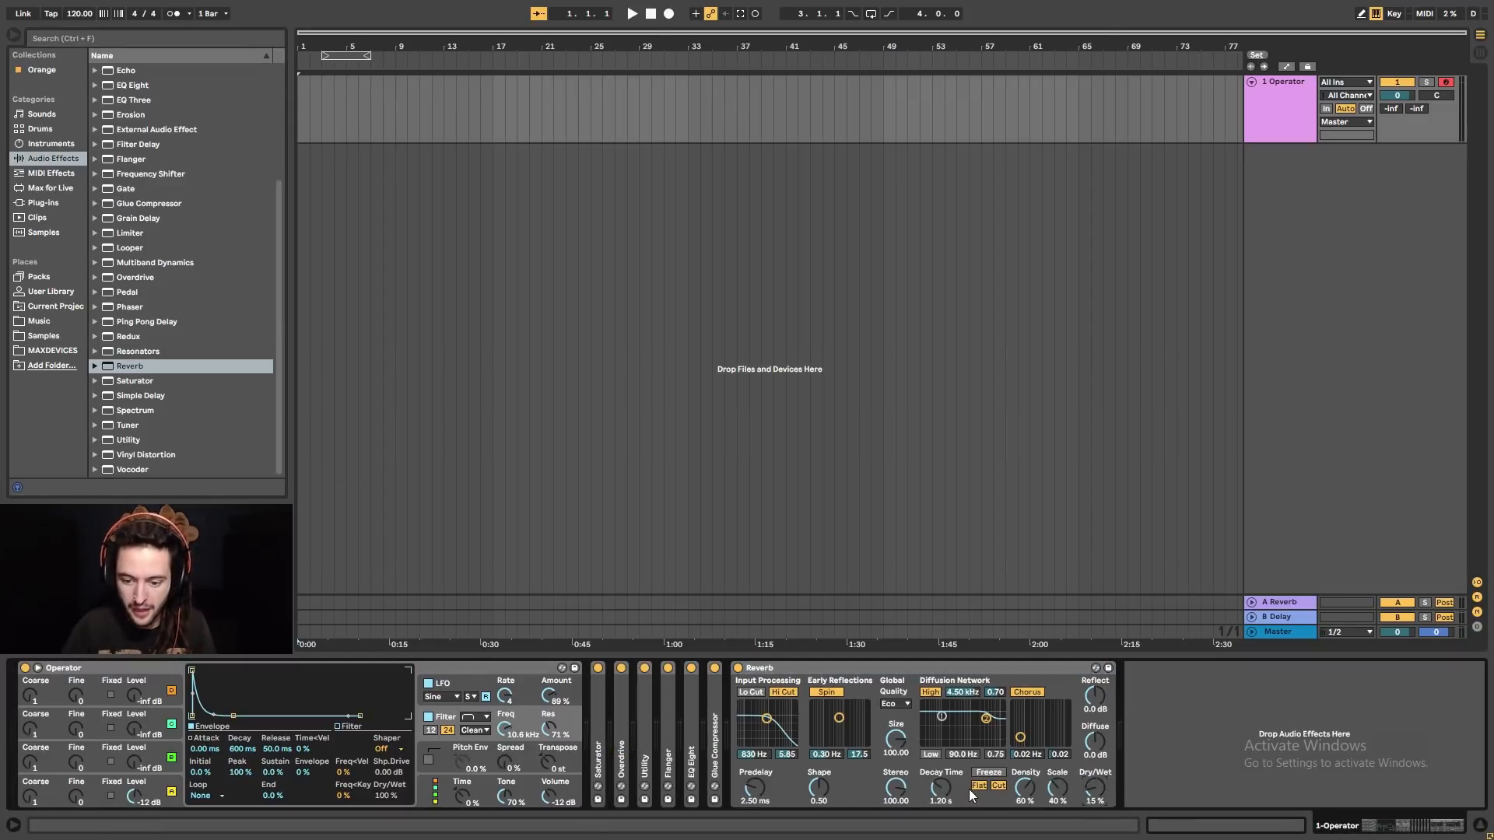
# - Set the Reverb's decay time to 2.89 s and its global quality to High
pyautogui.moveTo(969, 790); pyautogui.dragTo(969, 762)
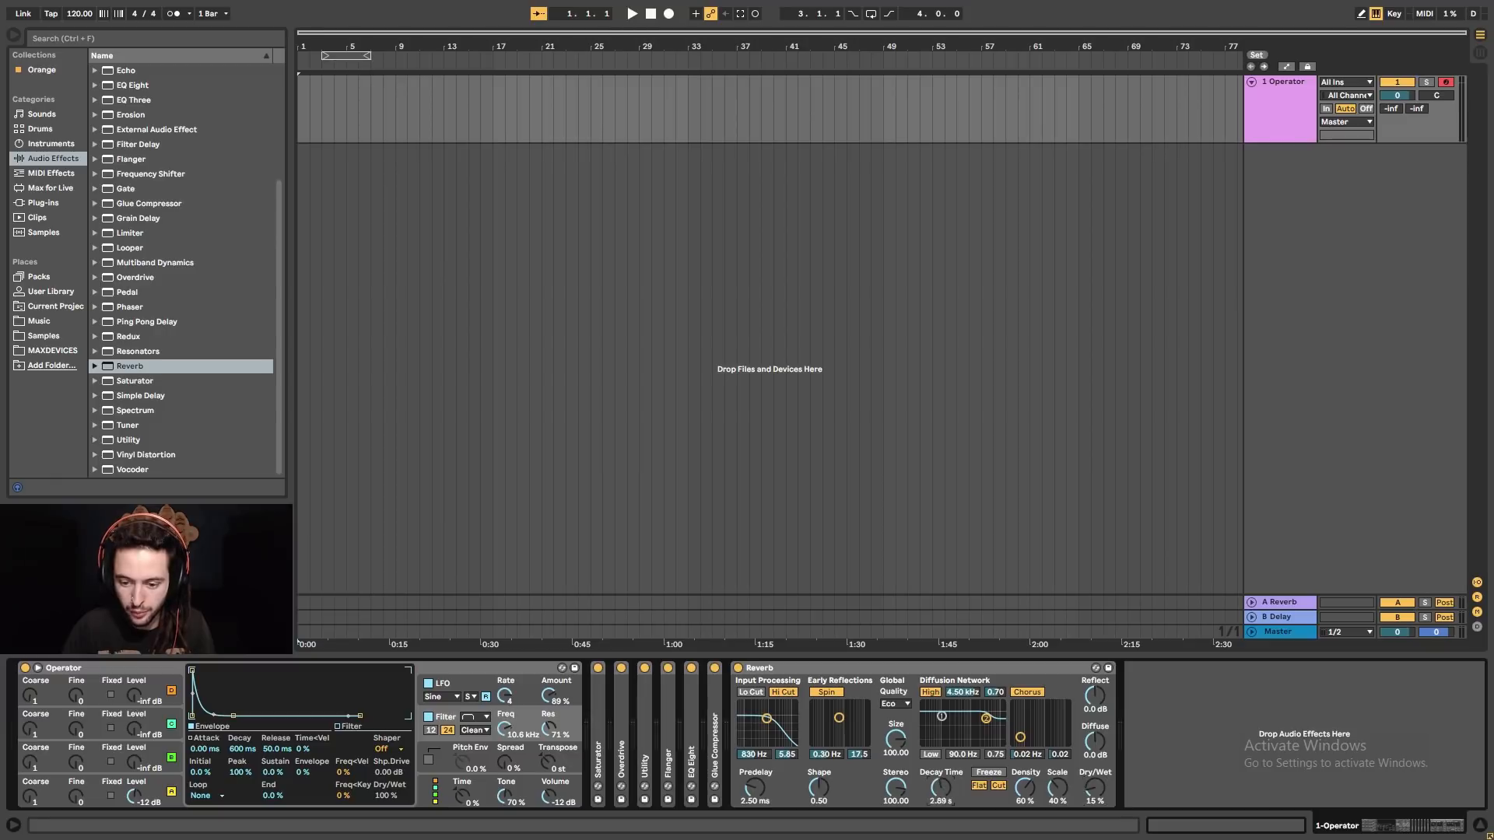
pyautogui.click(895, 703)
pyautogui.click(895, 743)
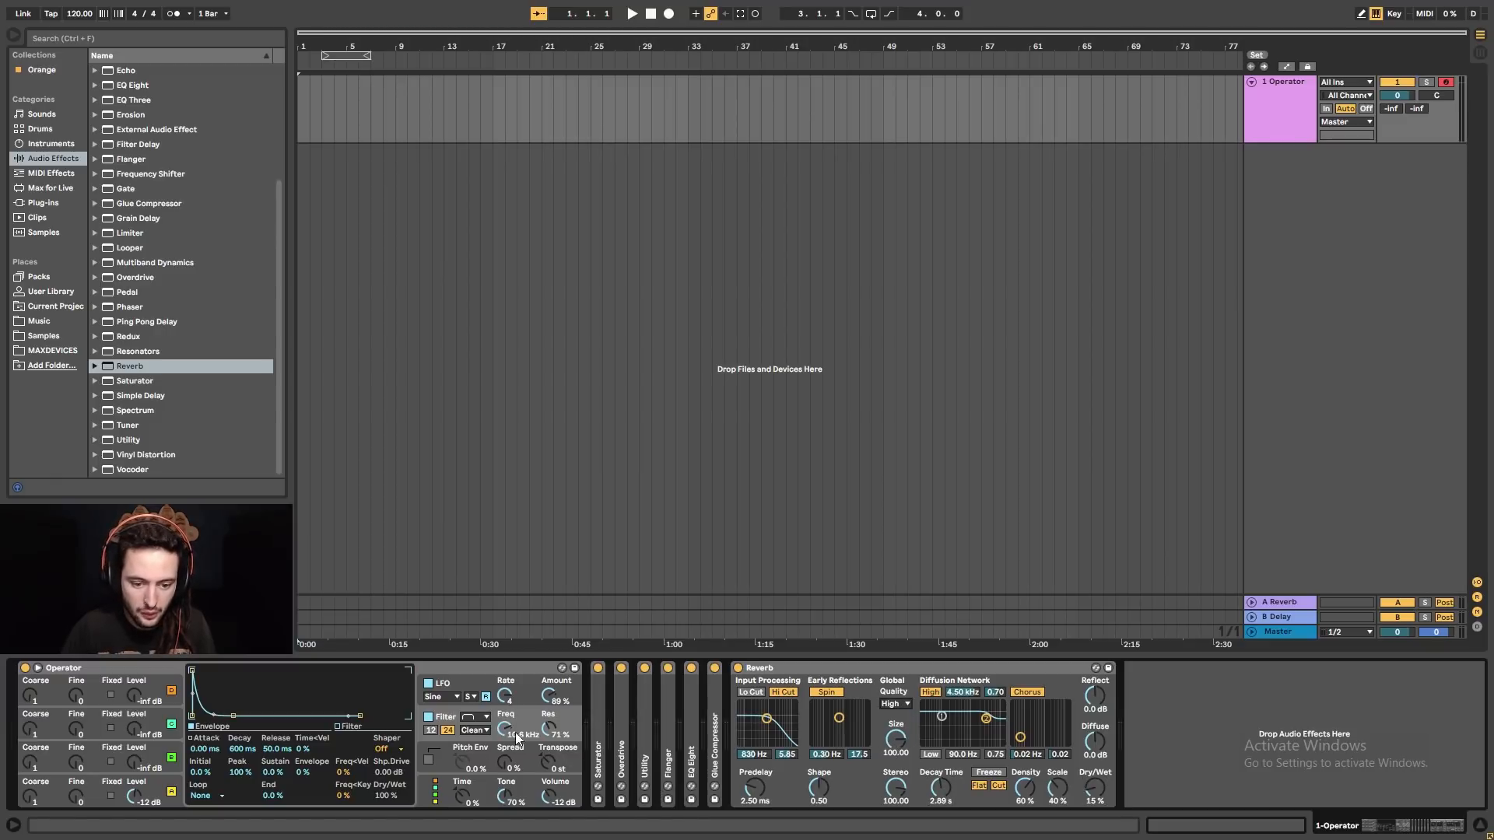
# - Shorten the Reverb's decay time to 1.92 s and sweep Operator's filter frequency down to 317 Hz
pyautogui.moveTo(517, 738); pyautogui.dragTo(517, 770)
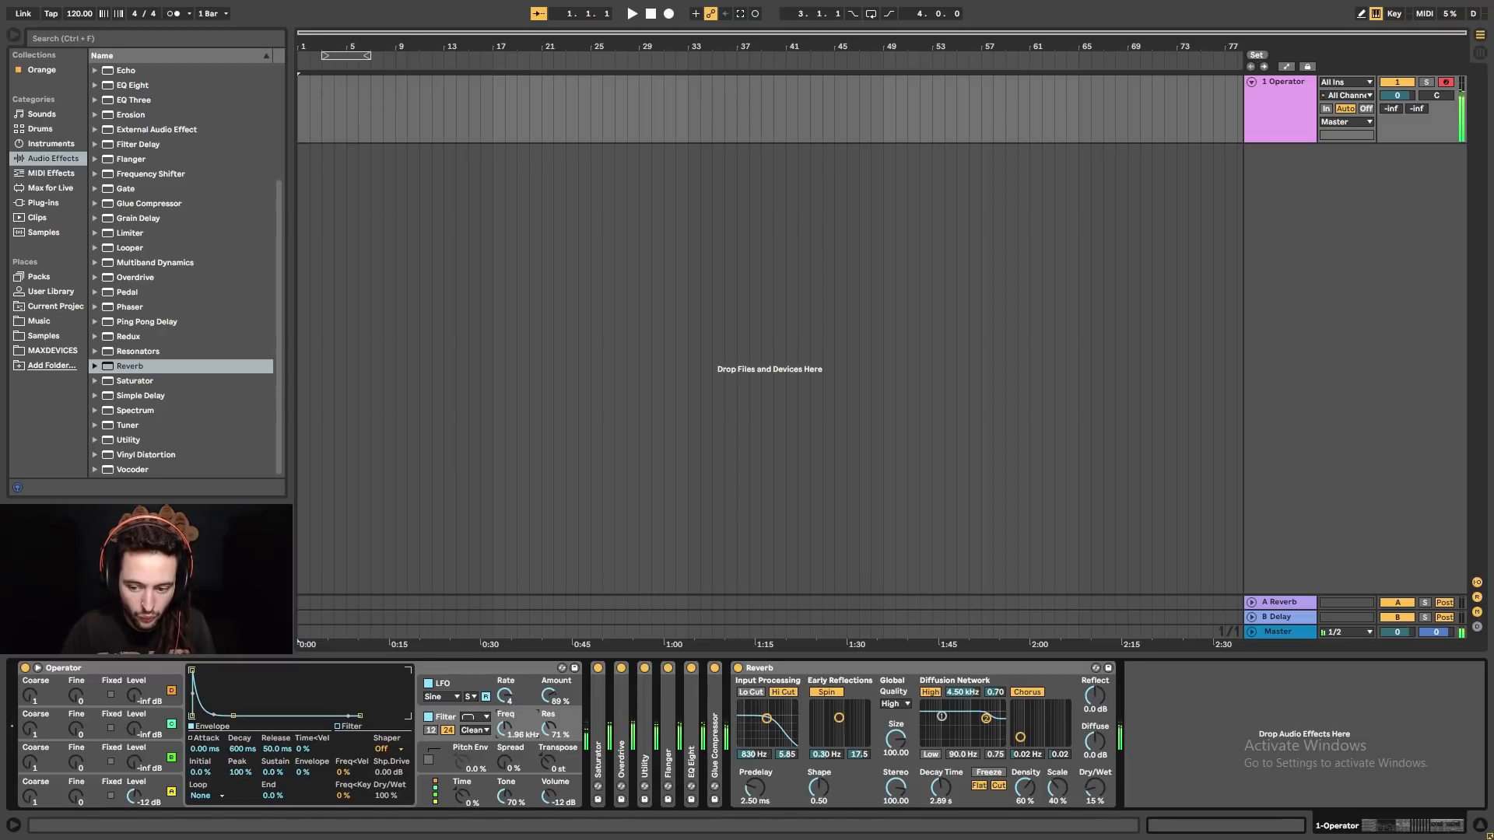
pyautogui.moveTo(509, 730)
pyautogui.mouseDown()
pyautogui.moveTo(509, 746)
pyautogui.moveTo(510, 720)
pyautogui.mouseUp()
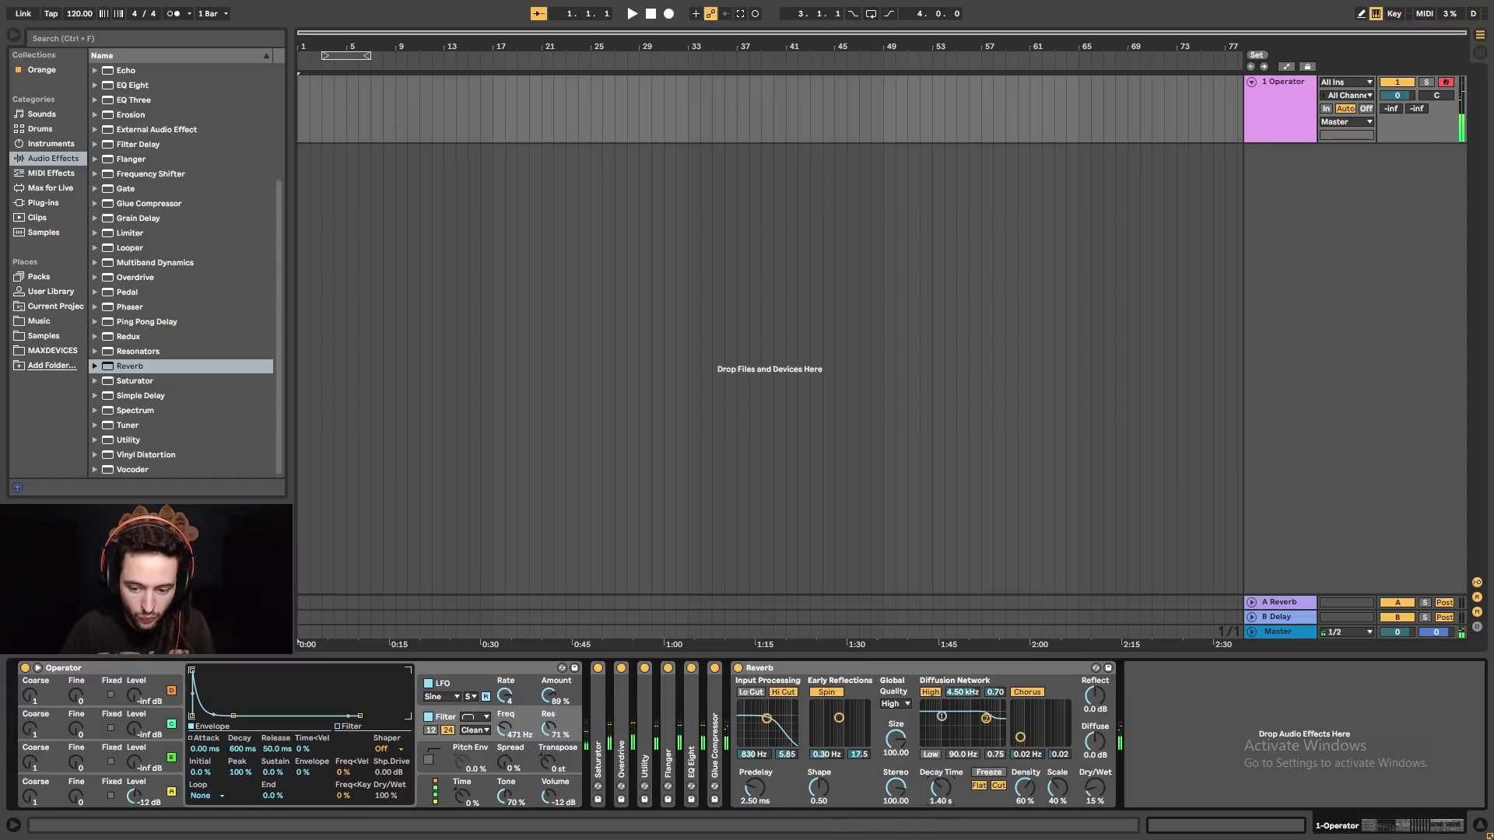
pyautogui.moveTo(942, 795); pyautogui.dragTo(942, 782)
pyautogui.moveTo(504, 730)
pyautogui.mouseDown()
pyautogui.moveTo(505, 715)
pyautogui.moveTo(505, 738)
pyautogui.mouseUp()
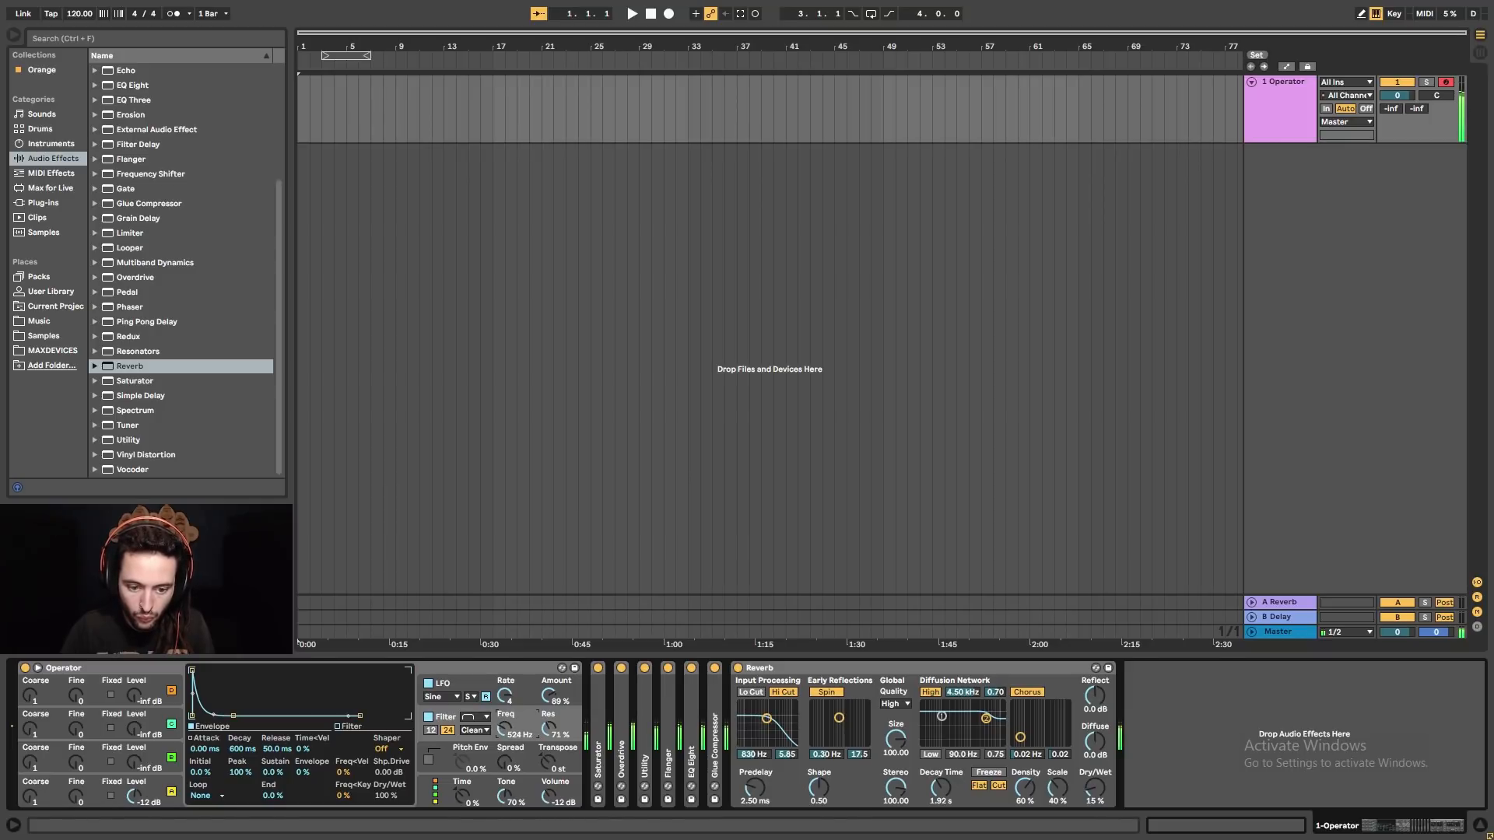
pyautogui.moveTo(505, 739); pyautogui.dragTo(505, 739)
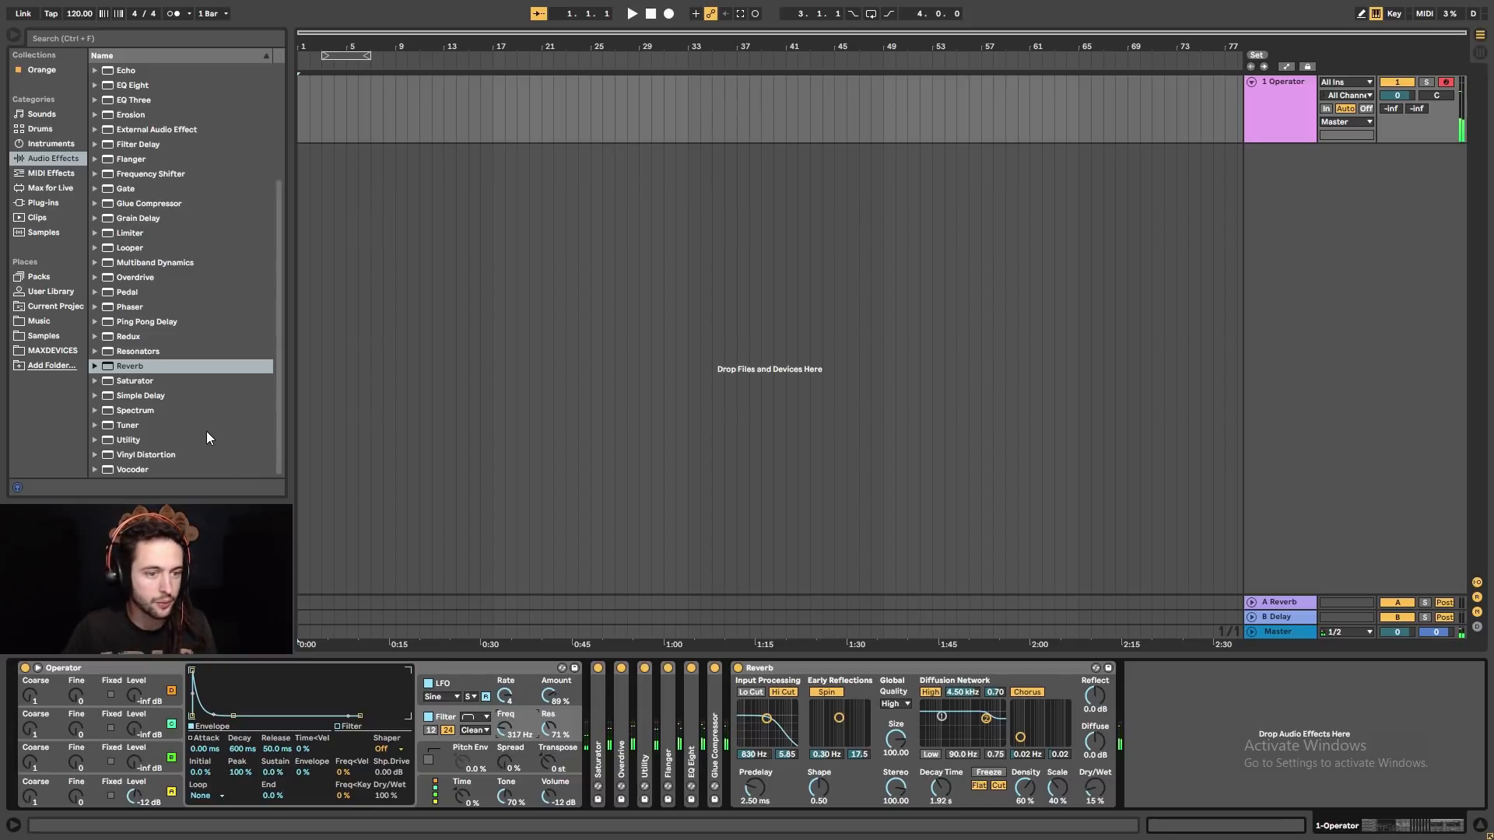
# - Add a Ping Pong Delay after the Reverb with 71% feedback and 20% dry/wet, and sweep Operator's filter frequency to 313 Hz
pyautogui.click(168, 322)
pyautogui.doubleClick(168, 323)
pyautogui.click(1195, 799)
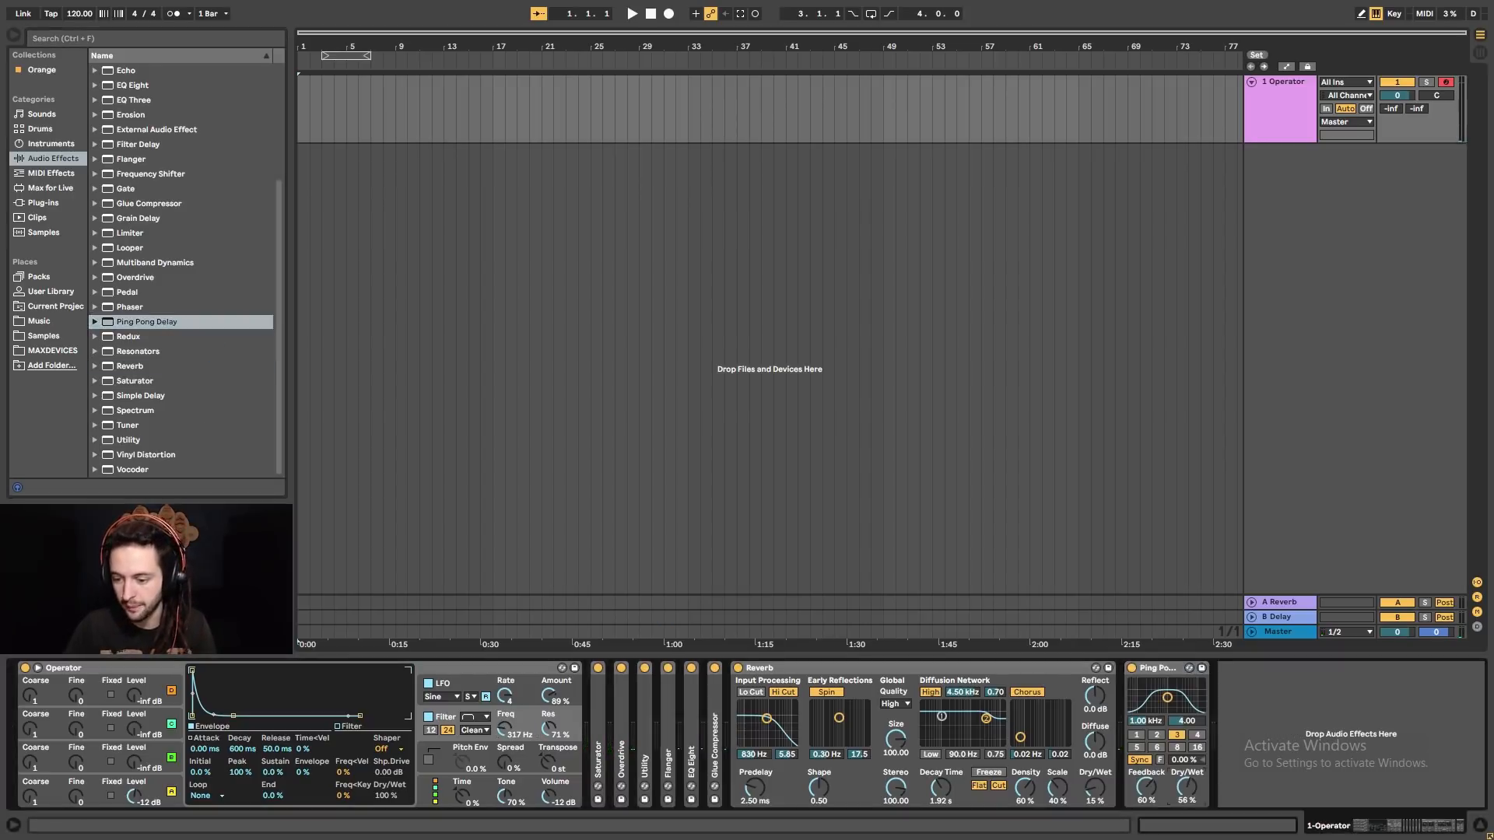
pyautogui.moveTo(1194, 799); pyautogui.dragTo(1145, 782)
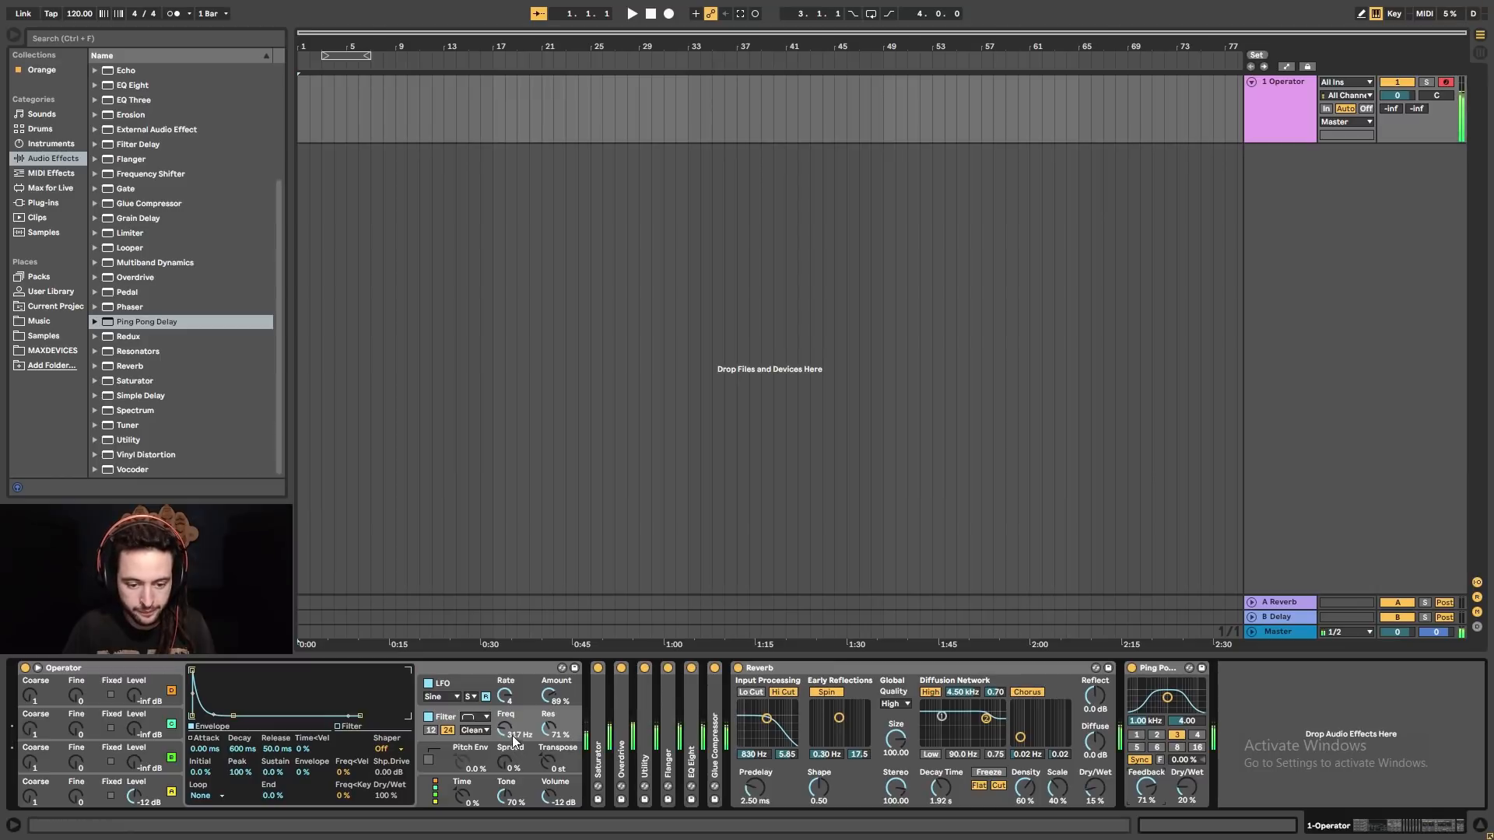
pyautogui.moveTo(511, 734)
pyautogui.mouseDown()
pyautogui.moveTo(510, 687)
pyautogui.moveTo(510, 742)
pyautogui.mouseUp()
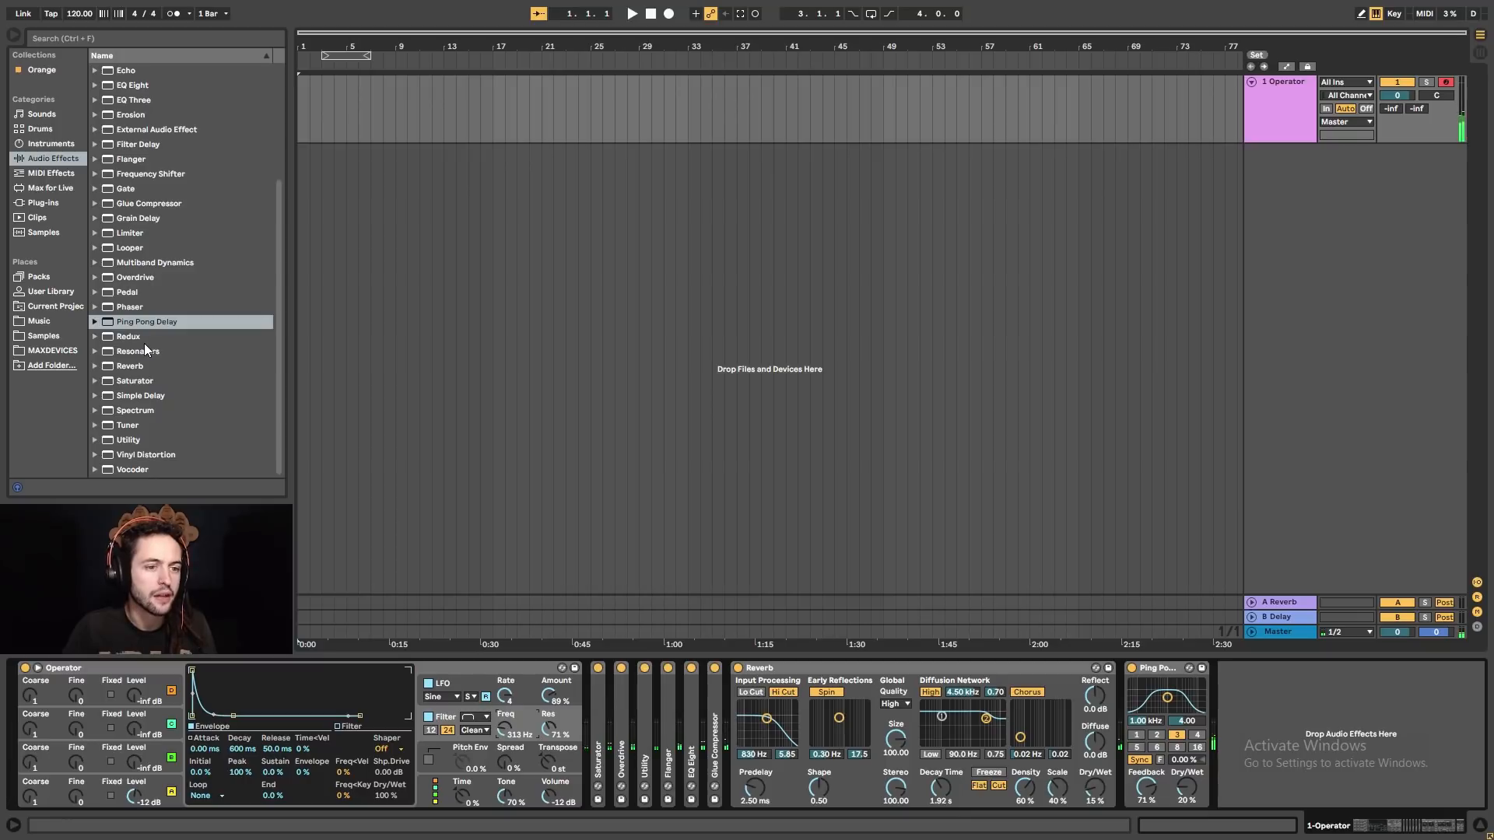
# - Insert an Auto Pan between the Glue Compressor and Reverb with a 40% amount and a tempo-synced rate of 4
pyautogui.scroll(4, 195, 303)
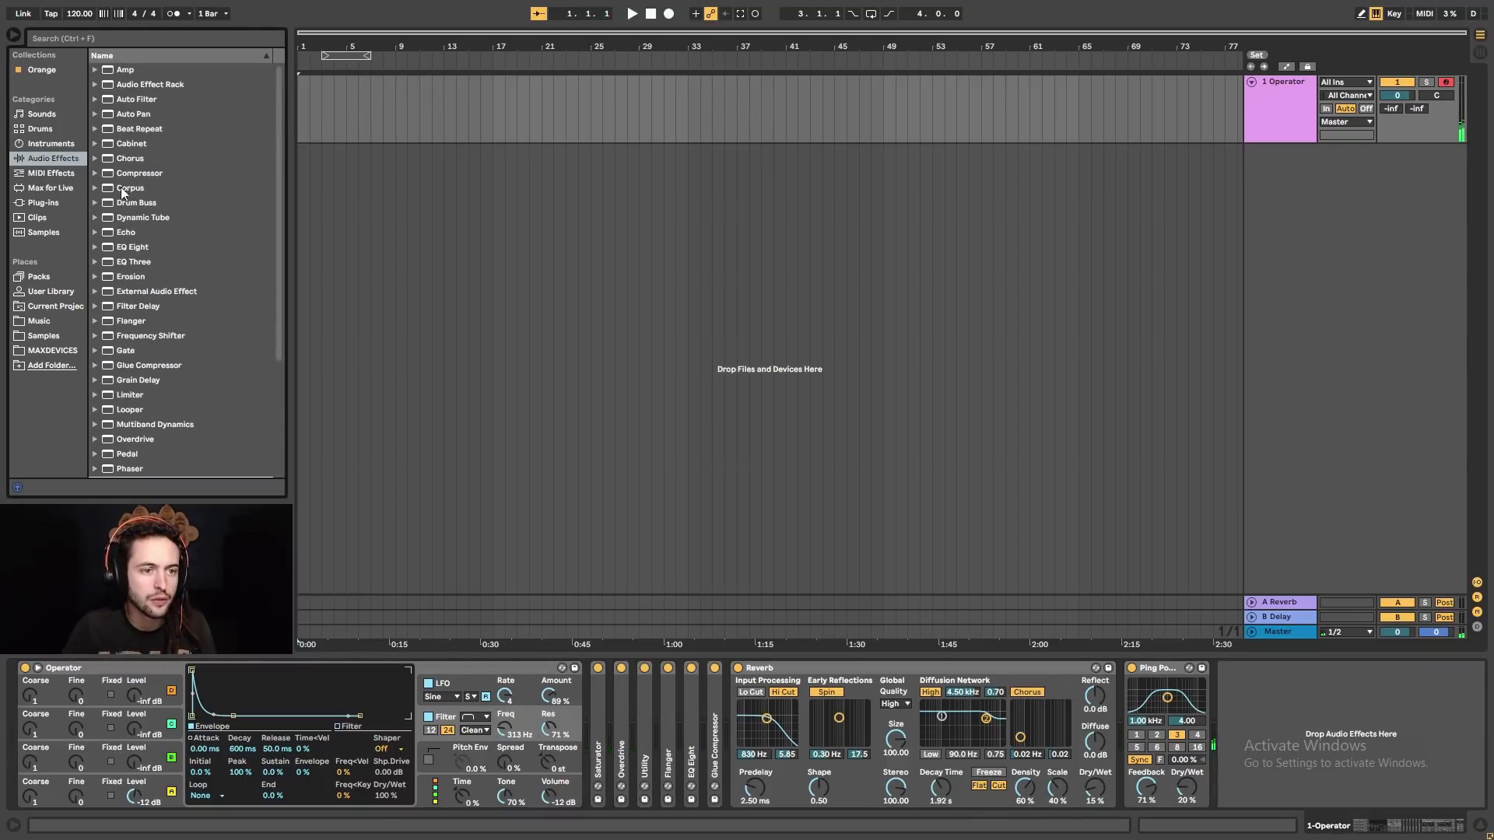
pyautogui.moveTo(144, 113); pyautogui.dragTo(750, 720)
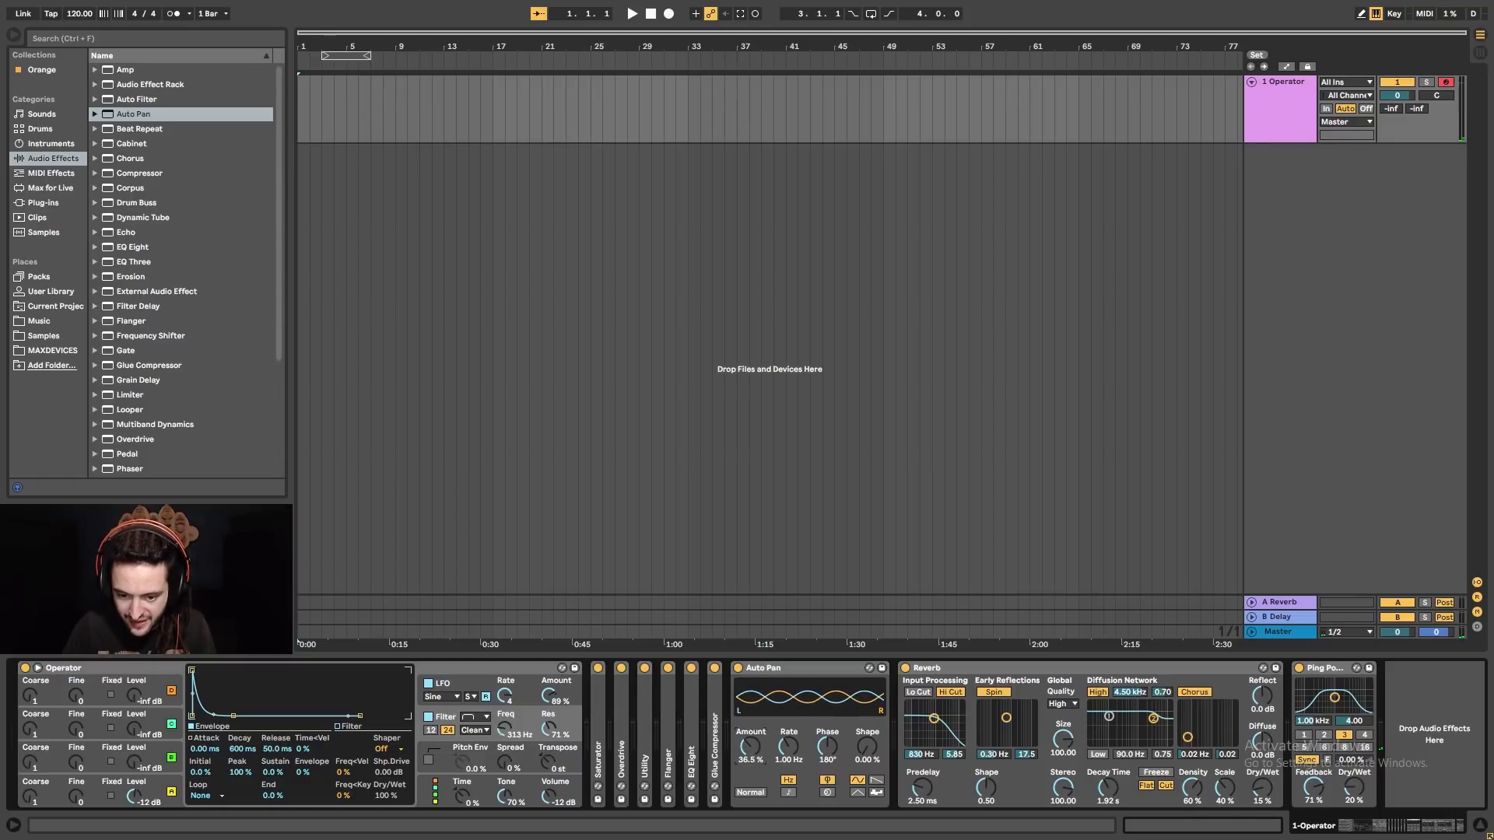
pyautogui.write('40')
pyautogui.press('Return')
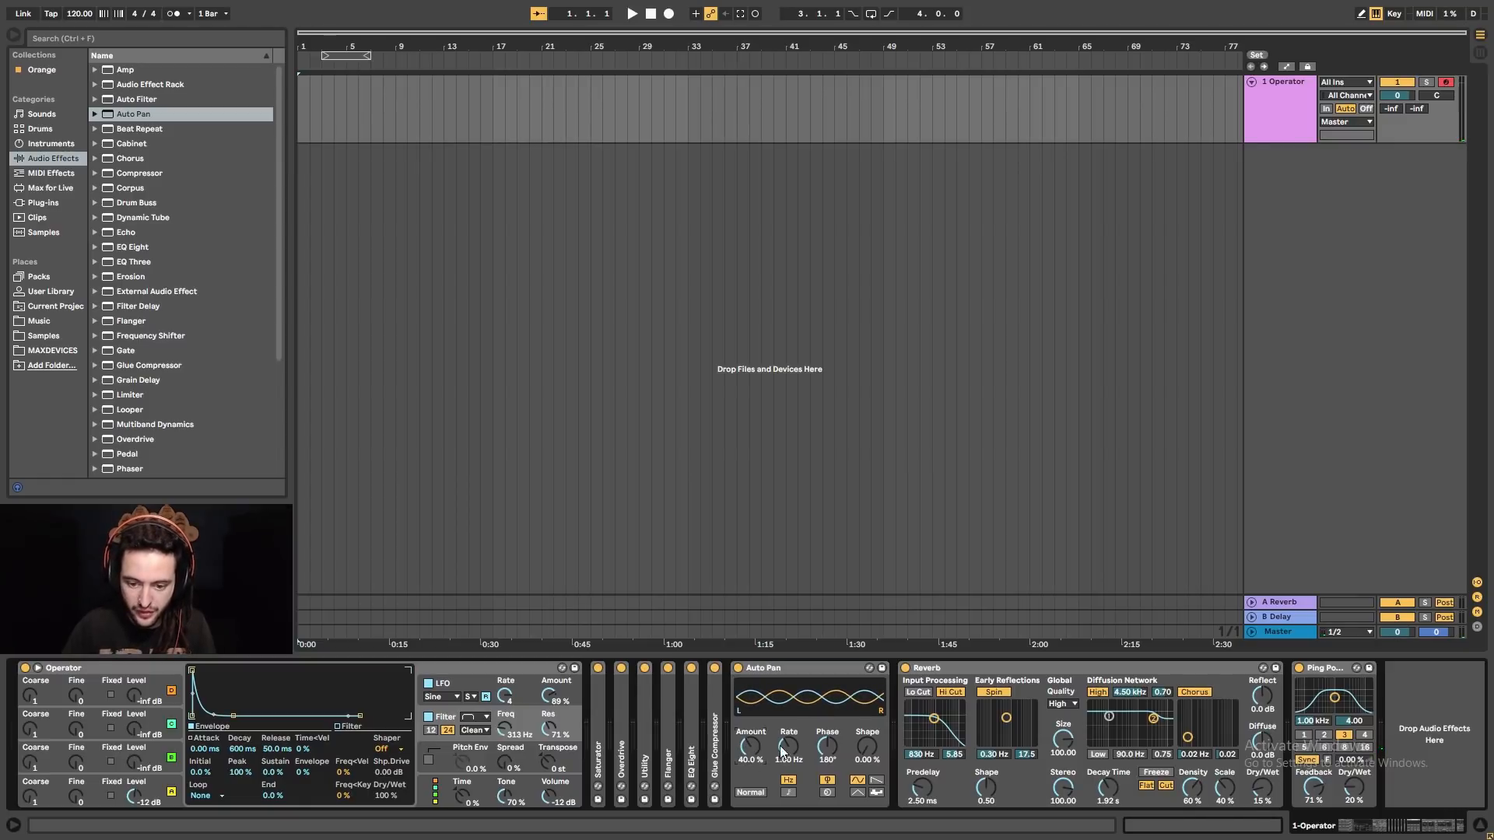
pyautogui.click(788, 792)
pyautogui.moveTo(803, 756)
pyautogui.mouseDown()
pyautogui.moveTo(803, 725)
pyautogui.moveTo(792, 743)
pyautogui.mouseUp()
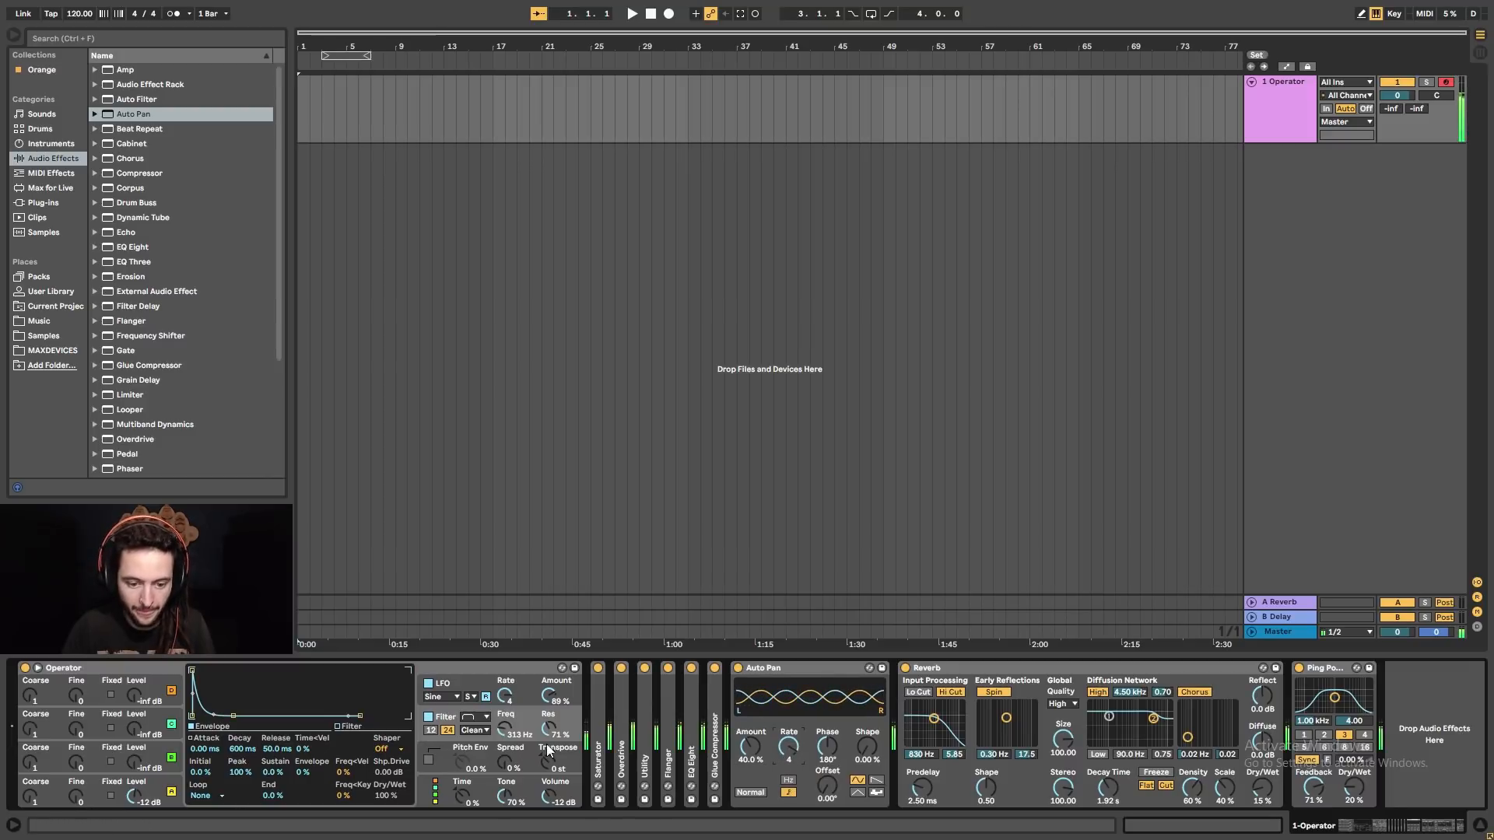
# - Sweep Operator's filter frequency up and back down to 153 Hz, and collapse Auto Pan, Reverb and Ping Pong Delay
pyautogui.moveTo(506, 730); pyautogui.dragTo(506, 704)
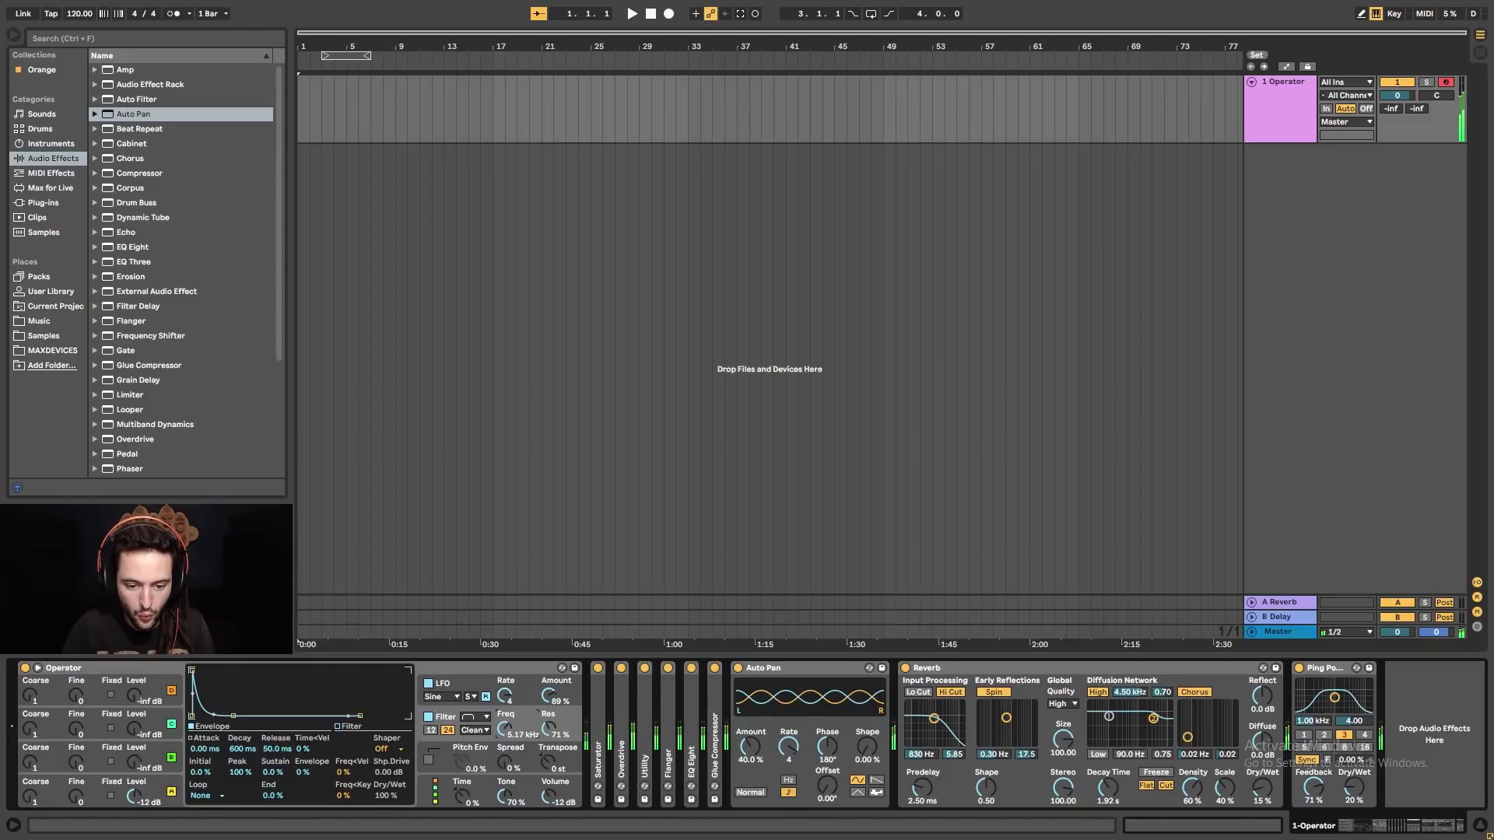
pyautogui.moveTo(506, 704); pyautogui.dragTo(506, 751)
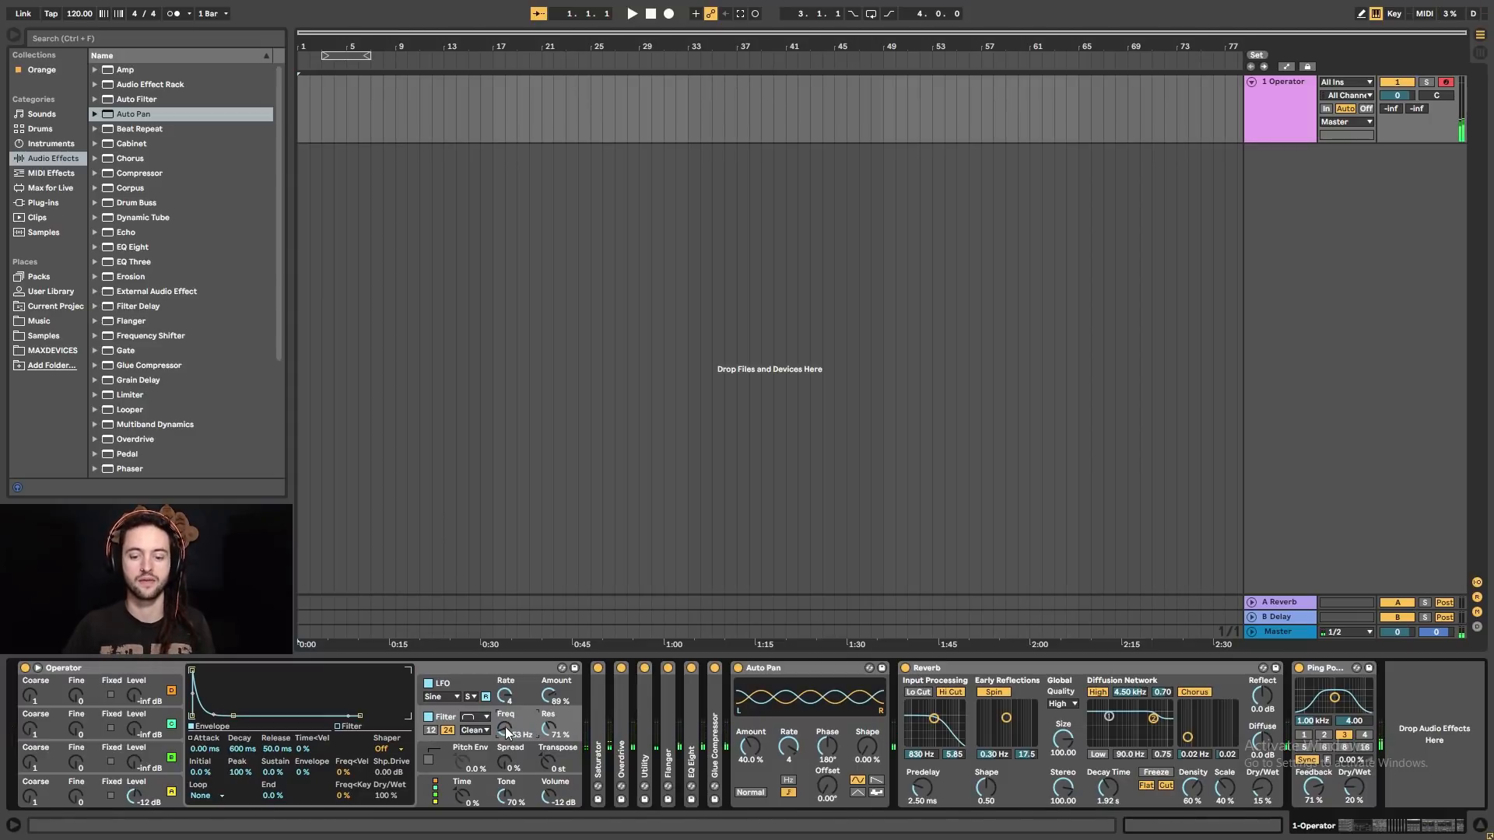
pyautogui.doubleClick(791, 669)
pyautogui.doubleClick(791, 669)
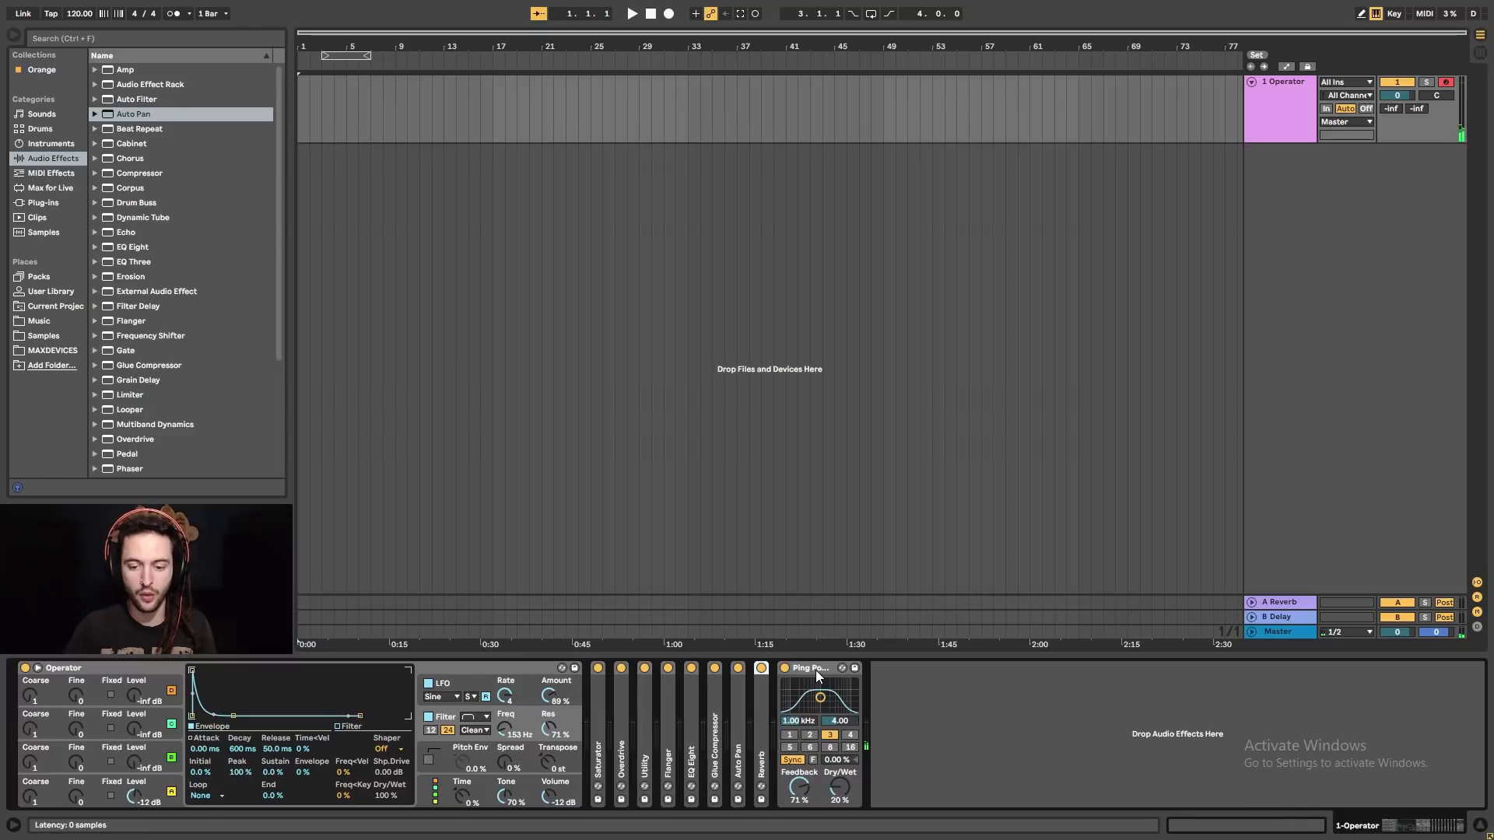
pyautogui.doubleClick(815, 670)
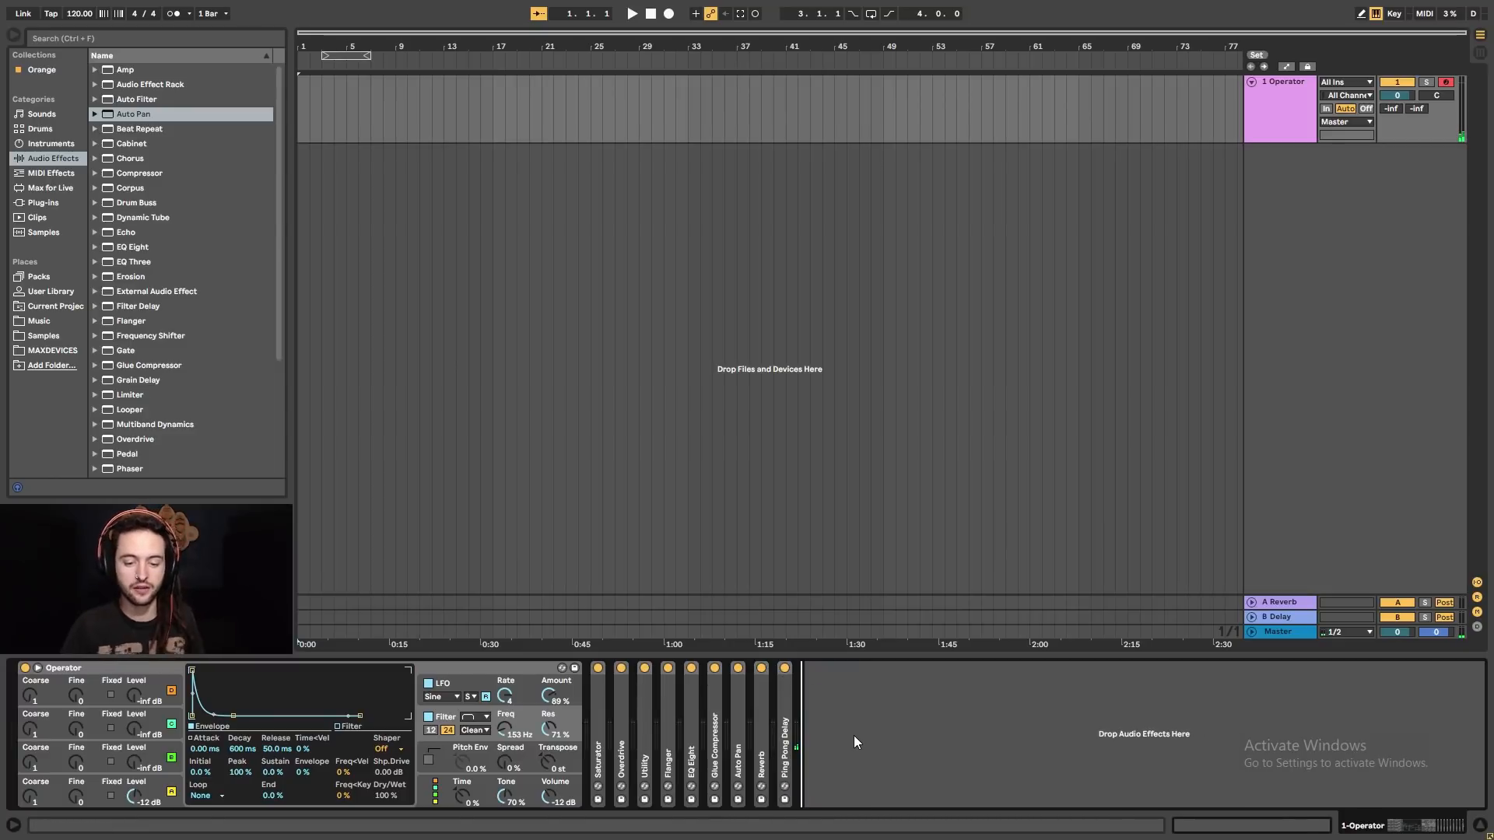